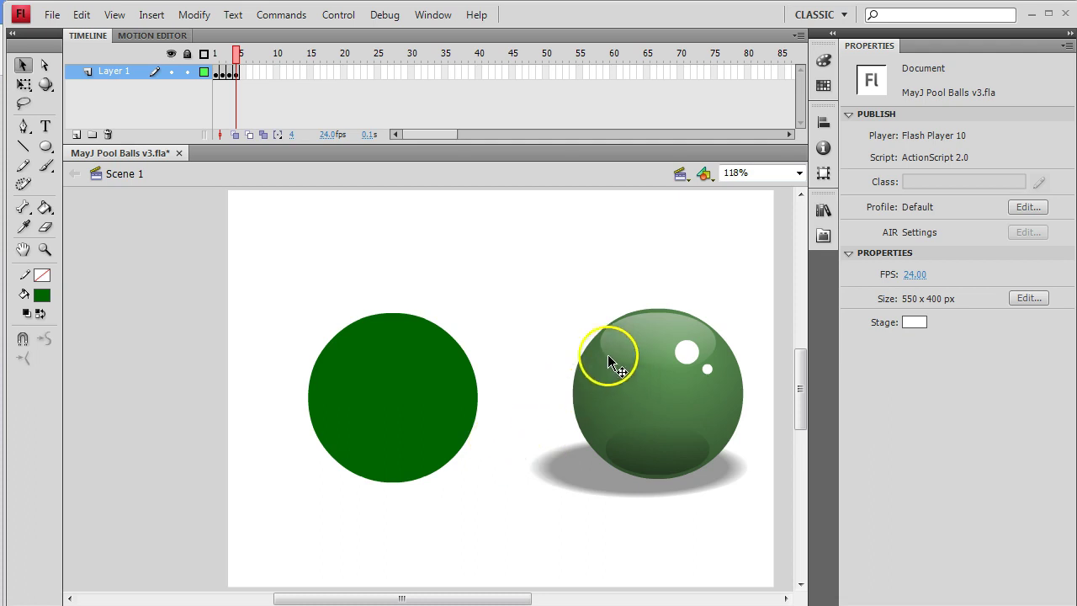
- Marquee-select the flat green circle and the glossy ball, then delete both
left_click_drag(260, 235, 781, 548)
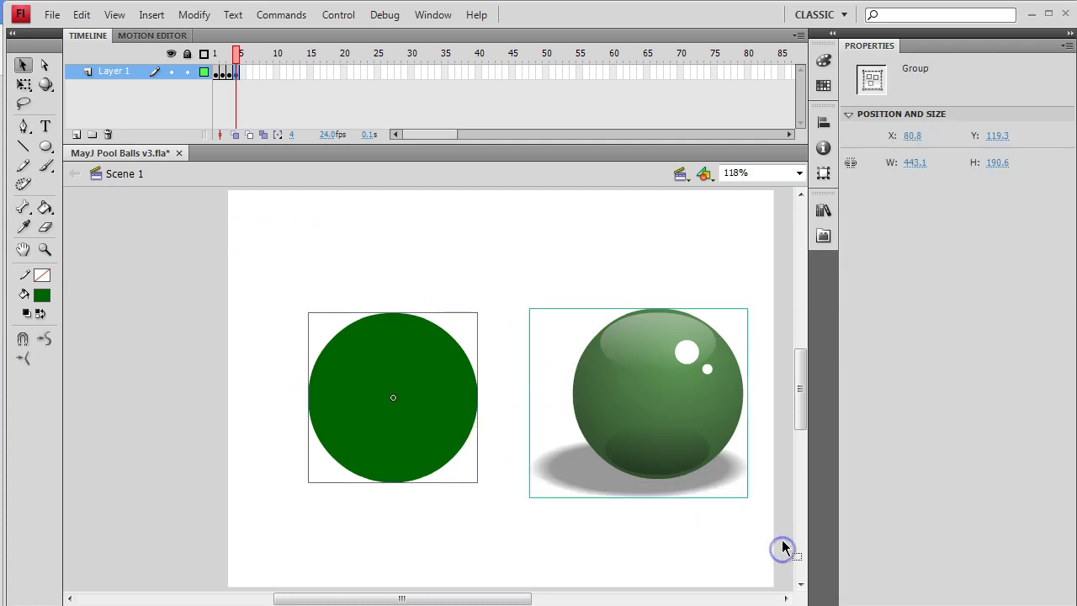
key("Delete")
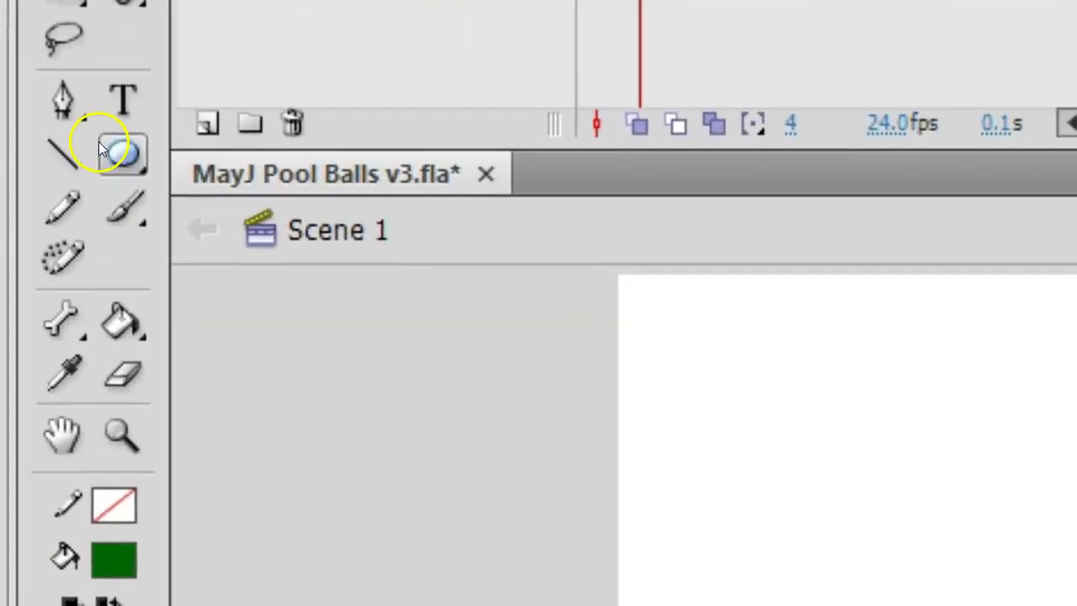
- Choose the Oval tool from the shape-tool flyout
left_click(98, 149)
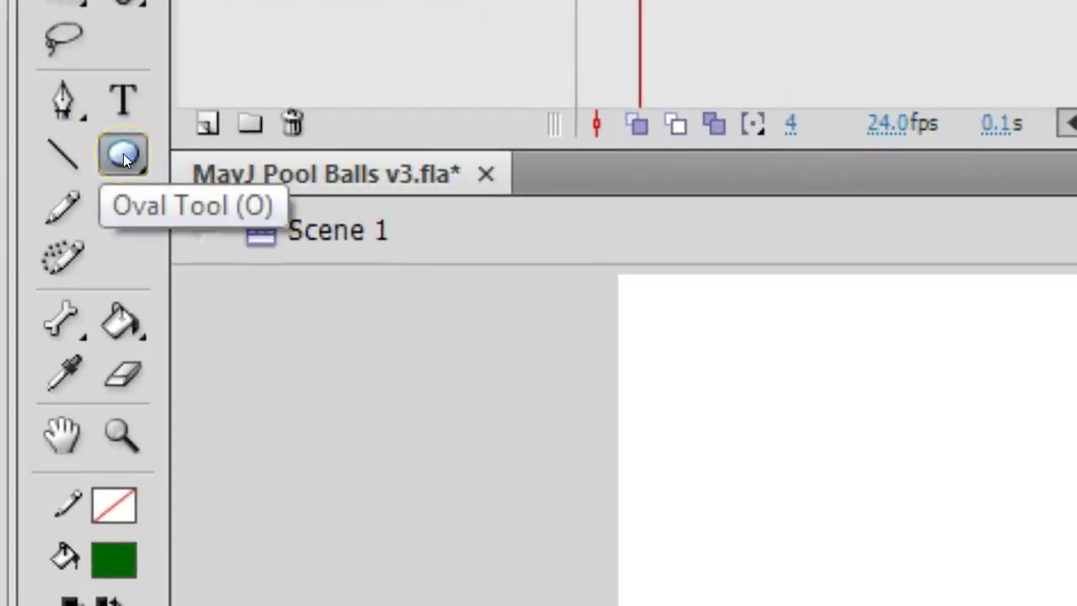
left_click_drag(124, 160, 120, 152)
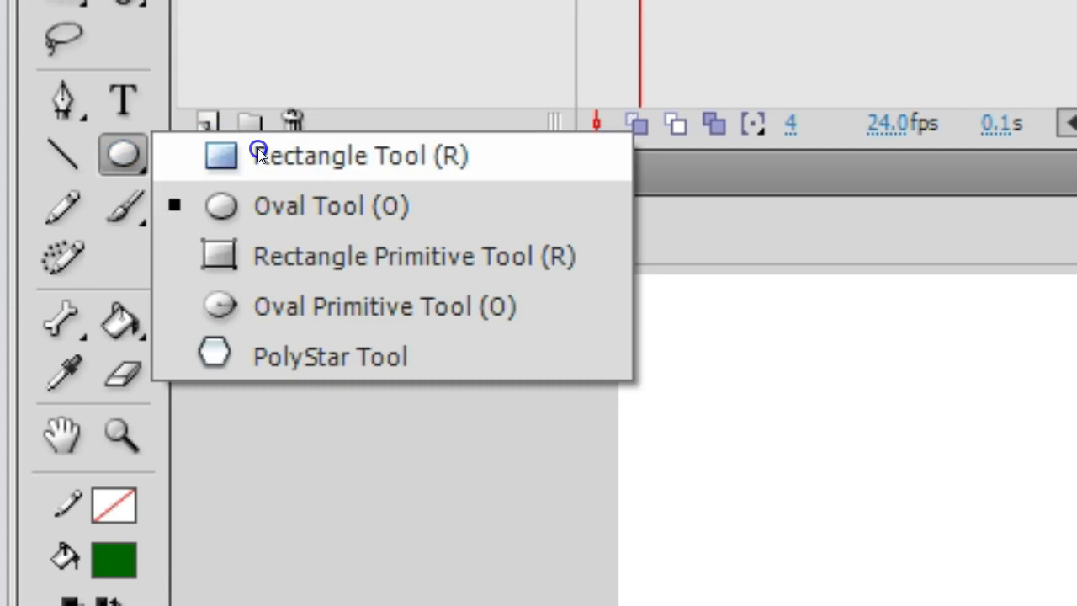
left_click(257, 149)
left_click(131, 151)
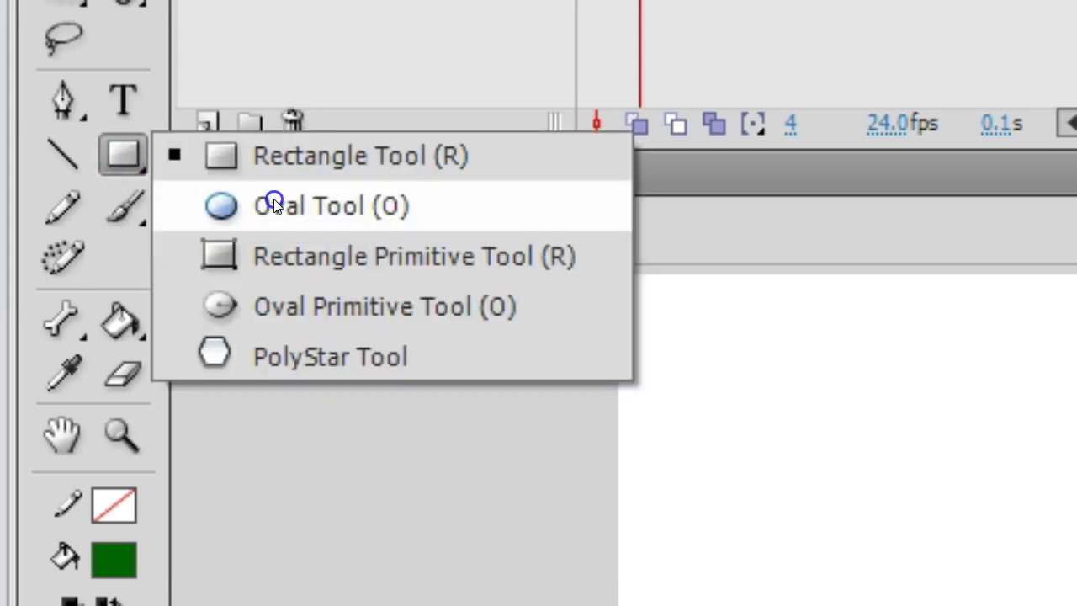
left_click(273, 205)
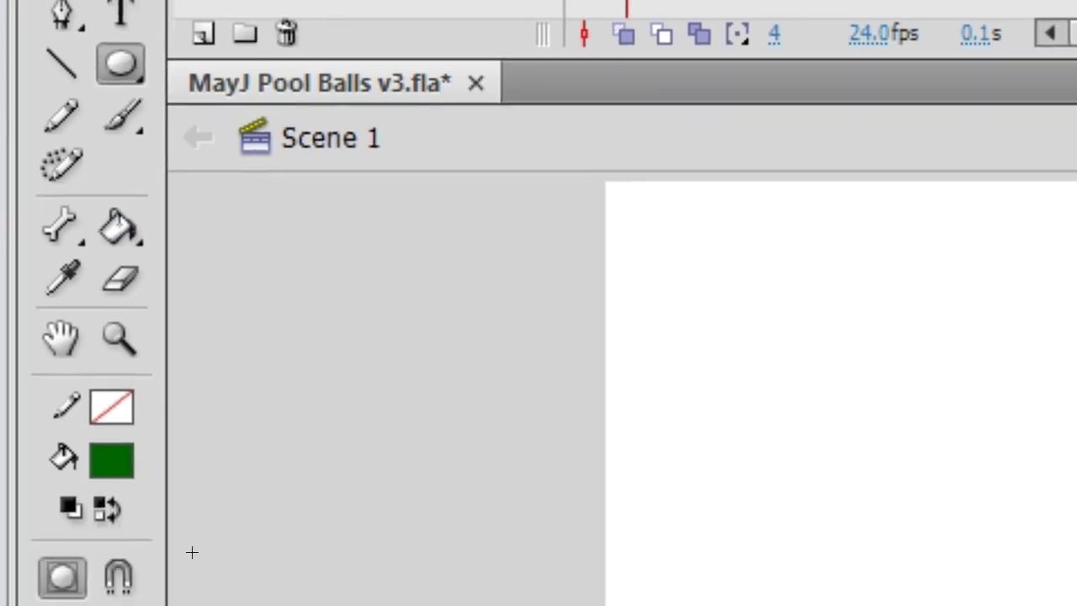
- Keep the #006600 dark green fill with no stroke and reopen the fill colour palette
left_click(115, 560)
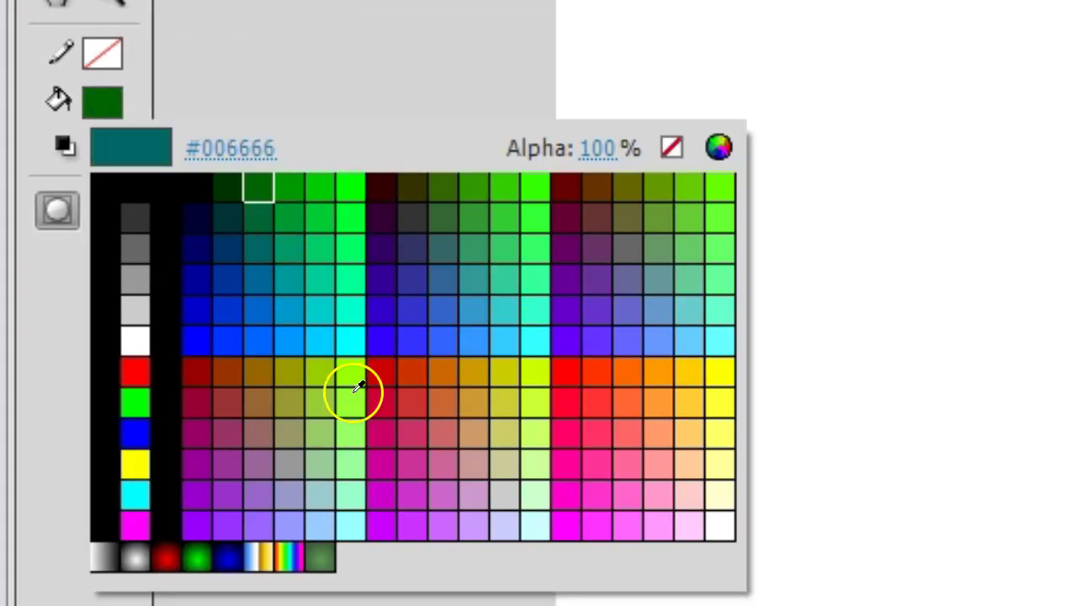
left_click(261, 187)
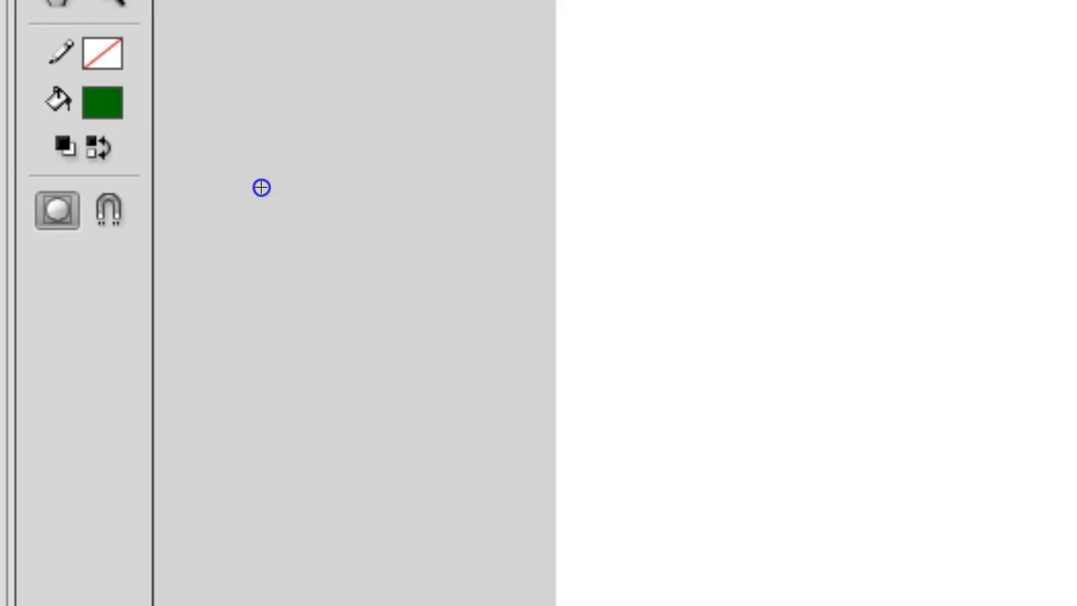
left_click(247, 173)
left_click(115, 103)
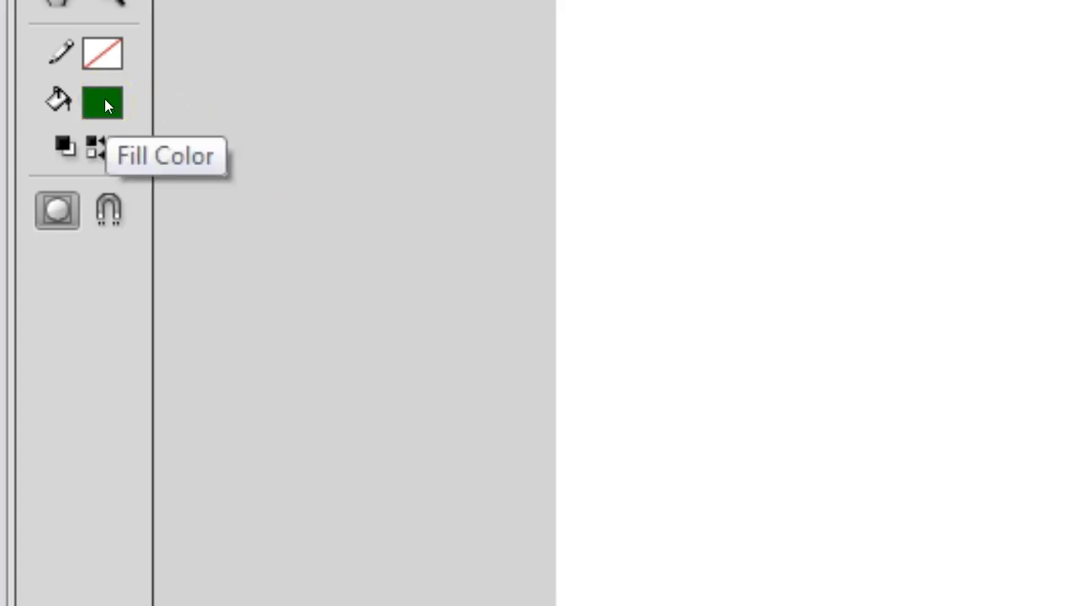
left_click(104, 103)
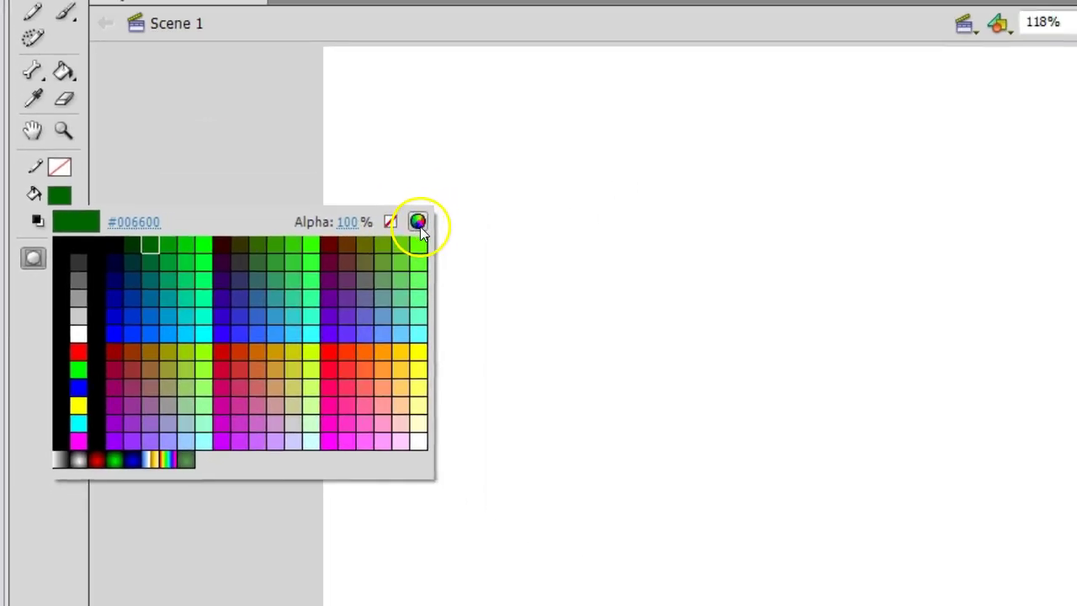
- Pick a brighter green, #359D3A (R53 G157 B58), in the Color dialog and verify it in the Color panel
left_click(718, 147)
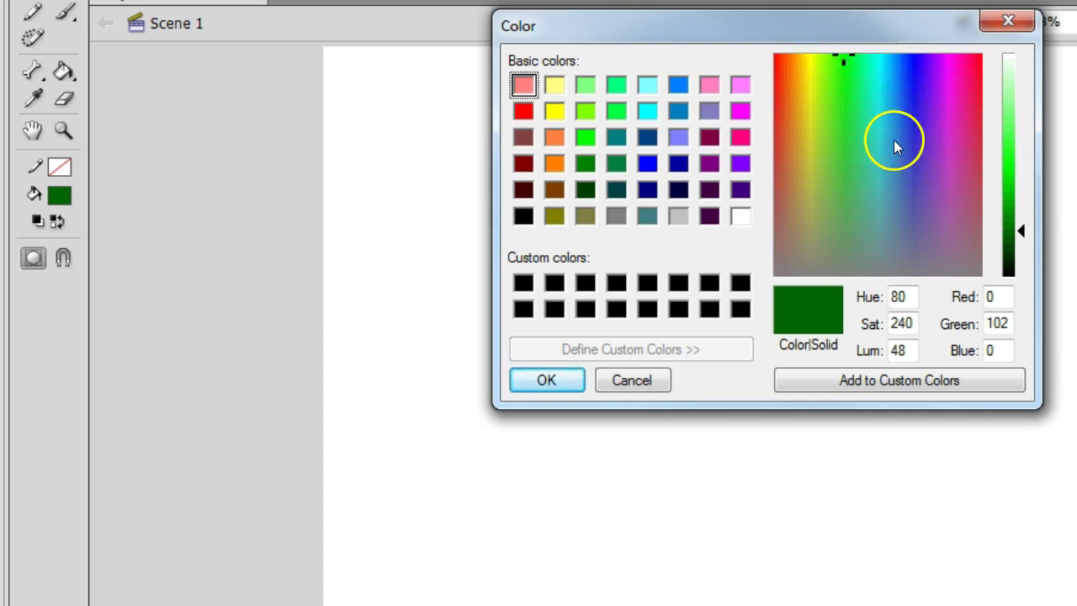
left_click(845, 167)
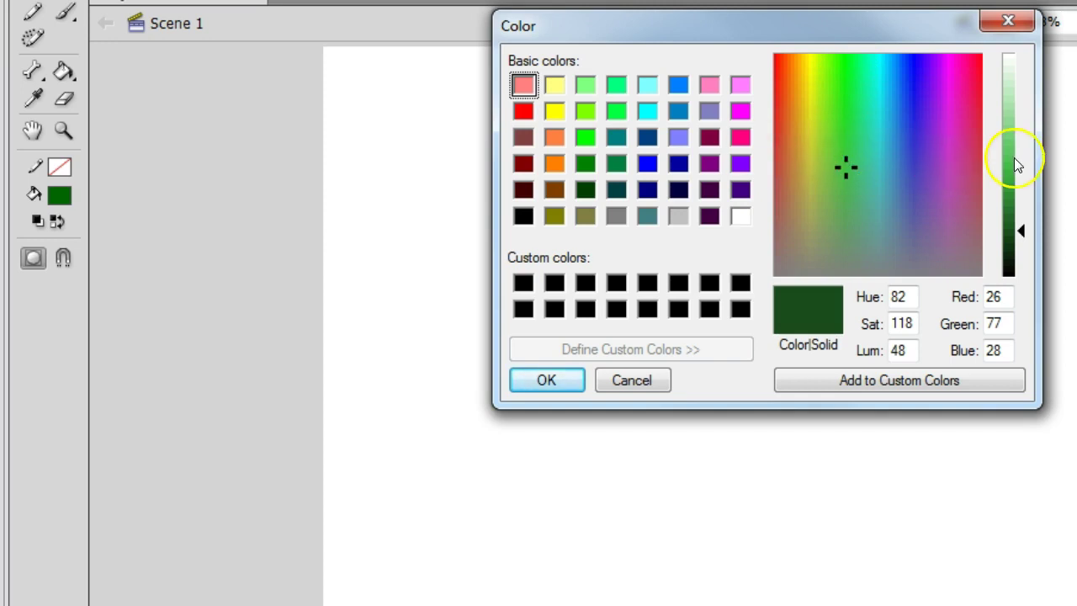
left_click_drag(1016, 229, 1020, 189)
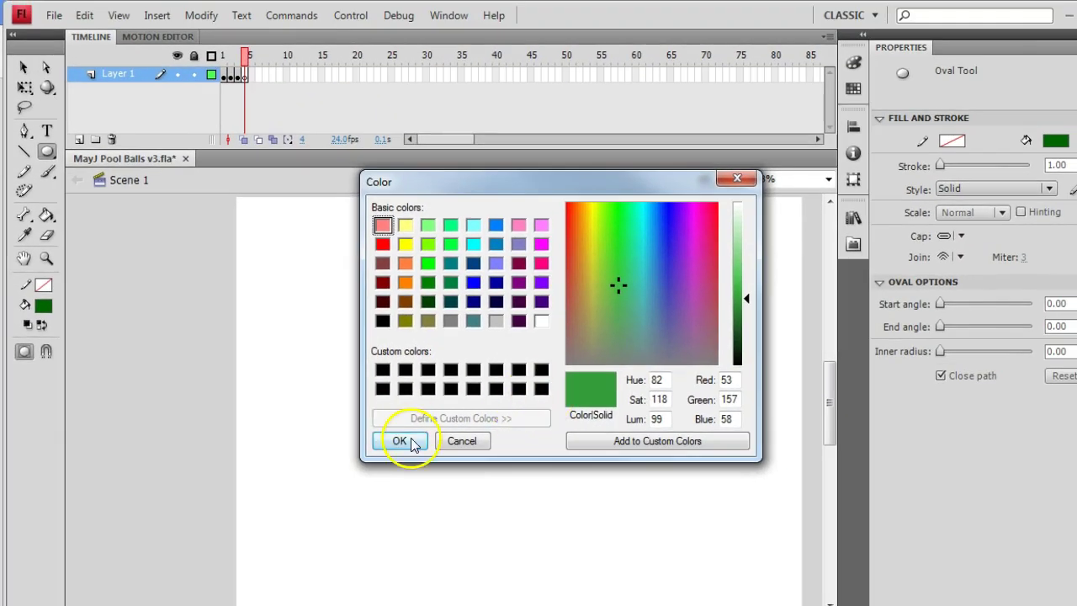
left_click(400, 441)
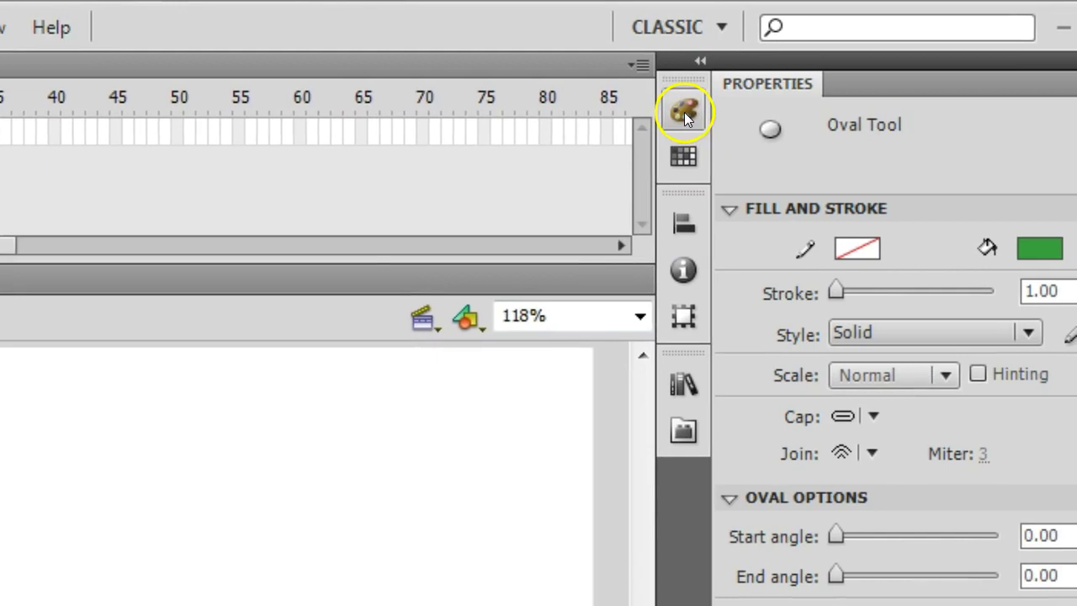
left_click(853, 63)
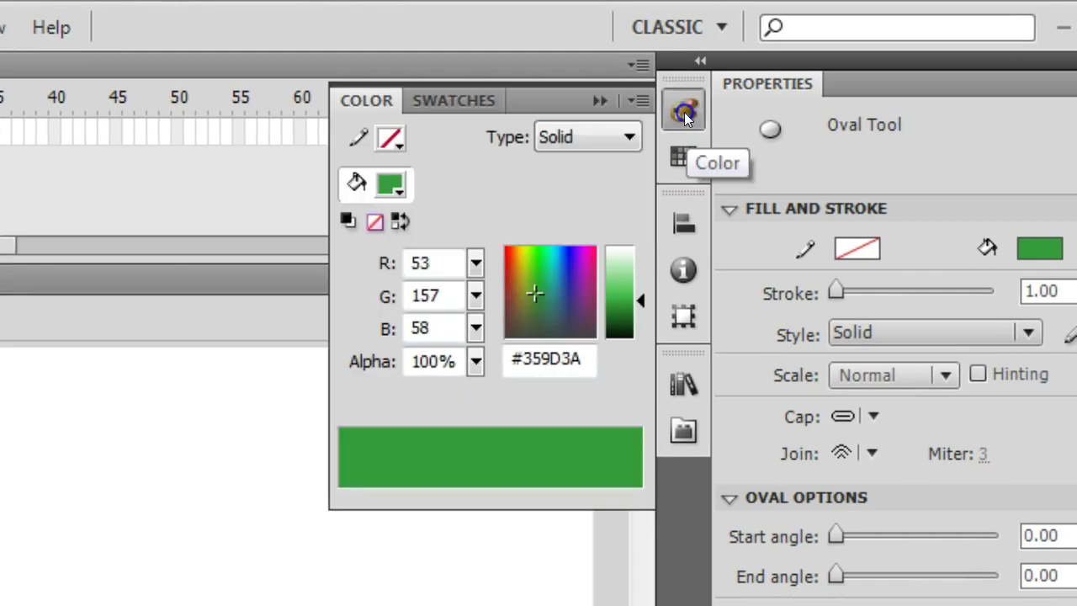
left_click(684, 112)
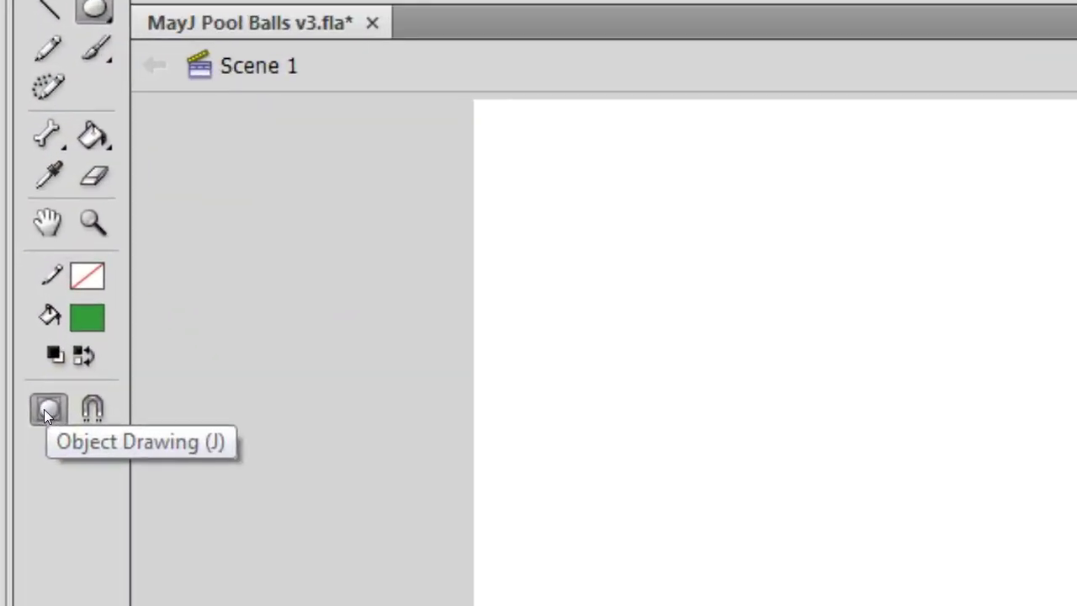
left_click(47, 410)
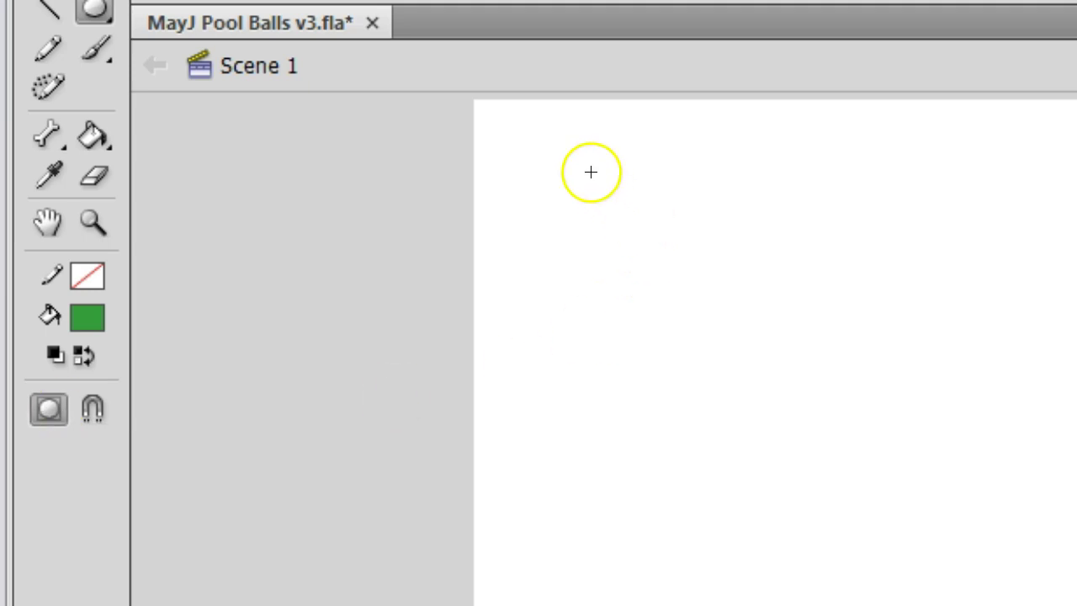
left_click_drag(577, 156, 882, 484)
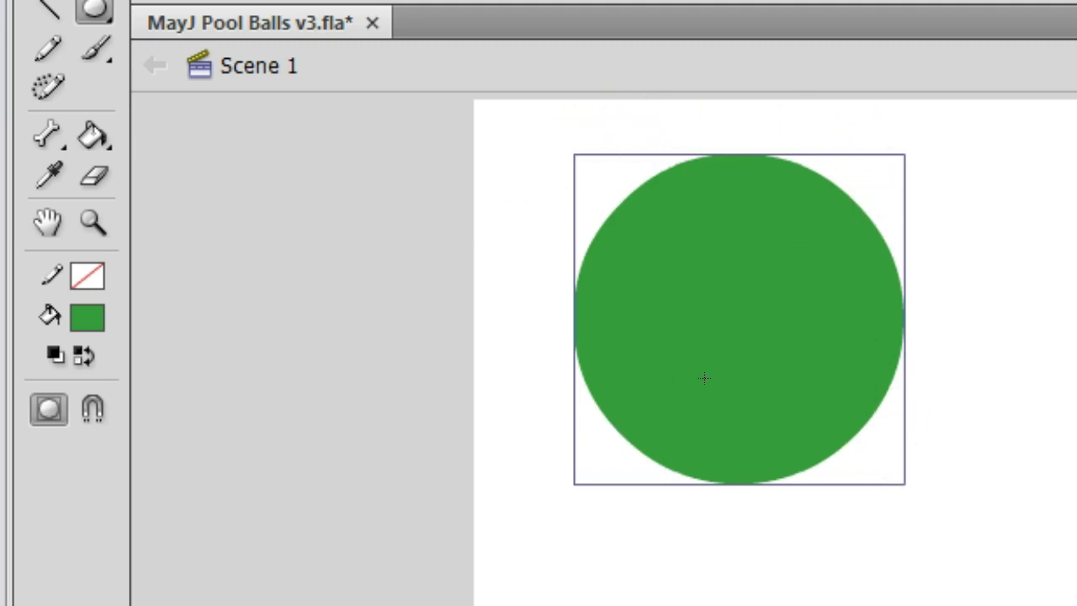
key("Delete")
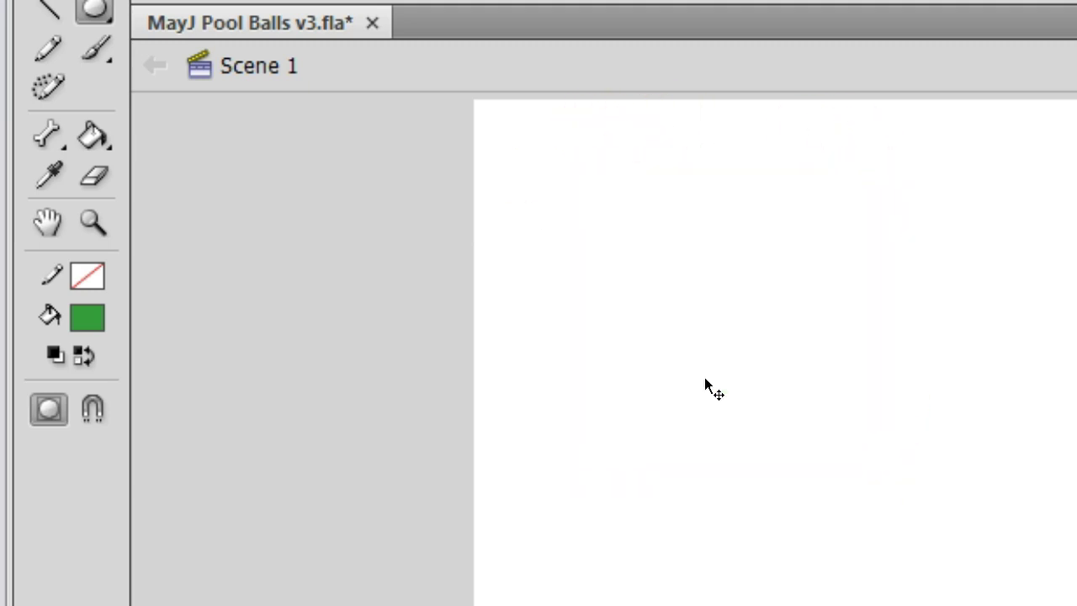
left_click(42, 410)
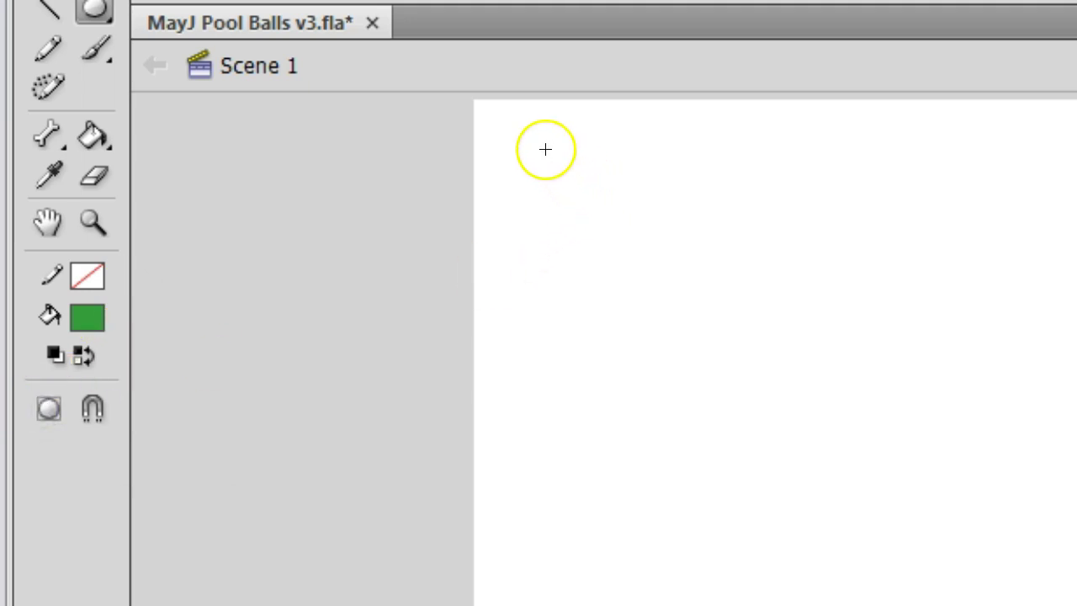
left_click_drag(545, 149, 889, 490)
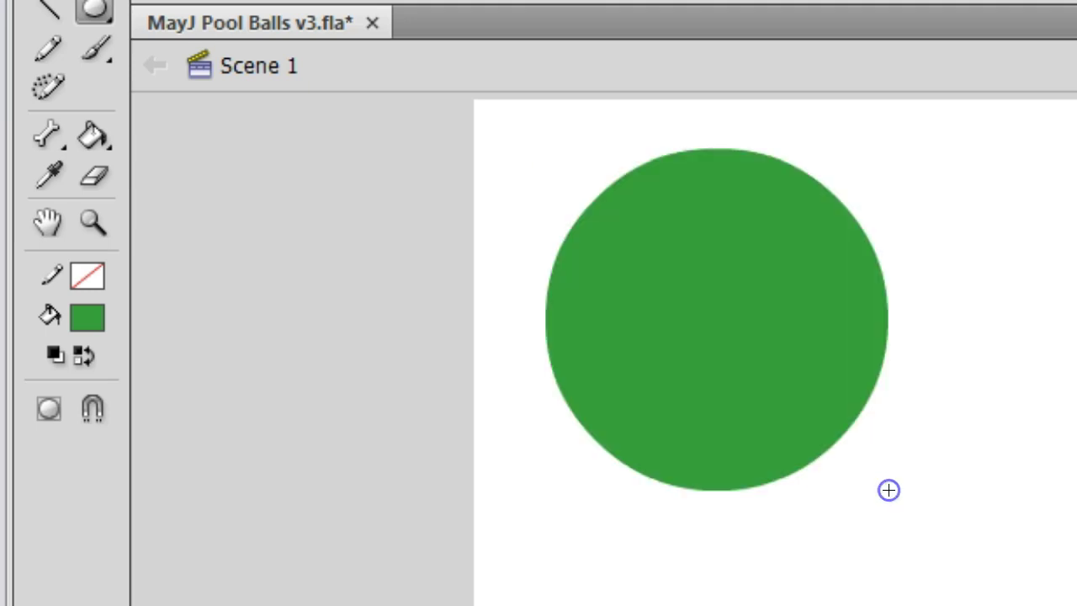
key("v")
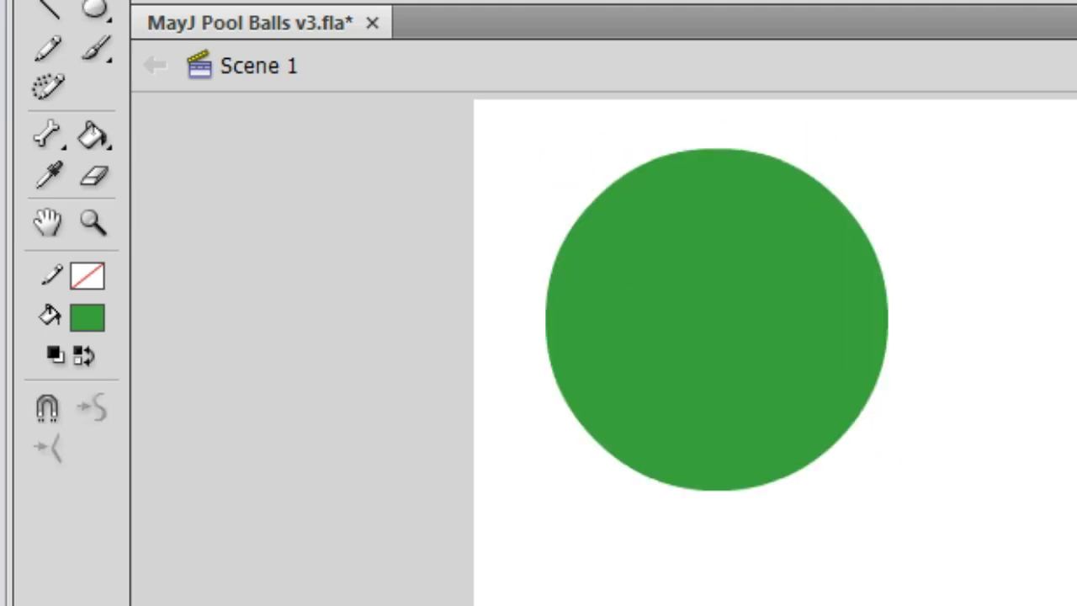
left_click(671, 298)
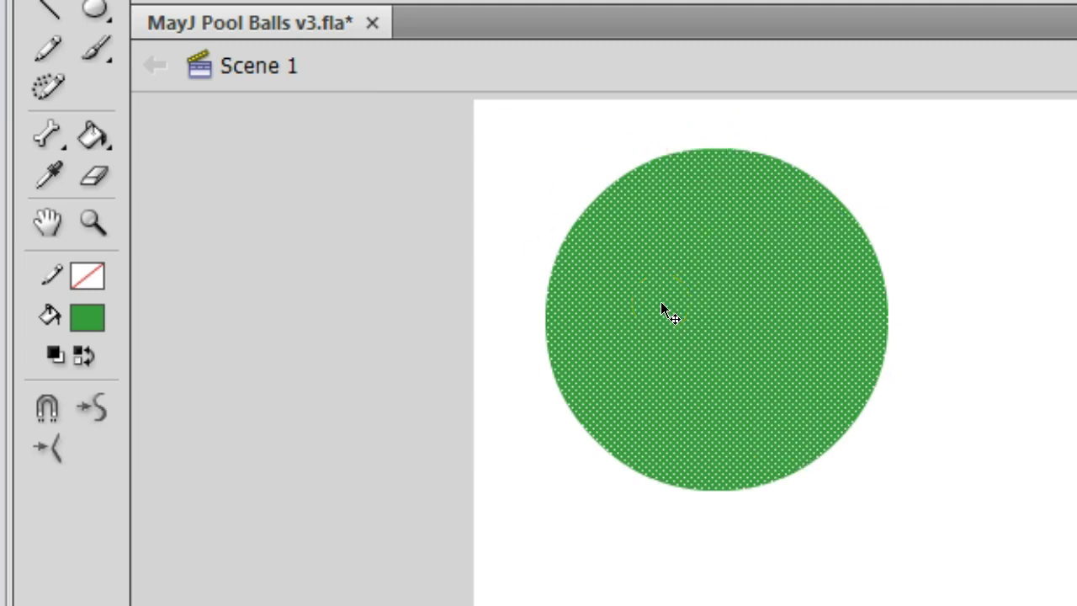
key("Escape")
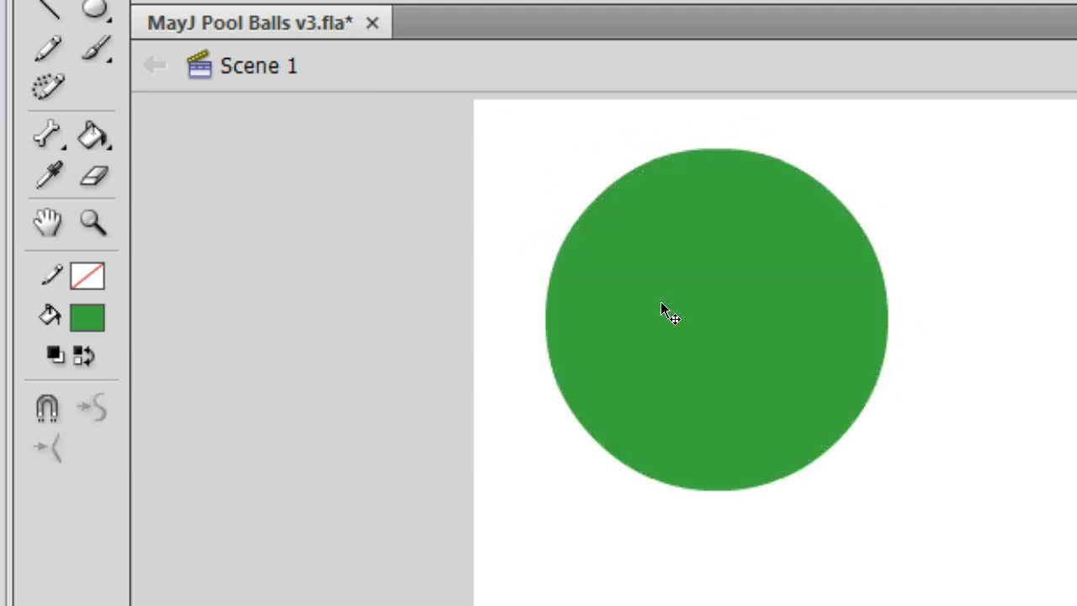
key("ctrl+z")
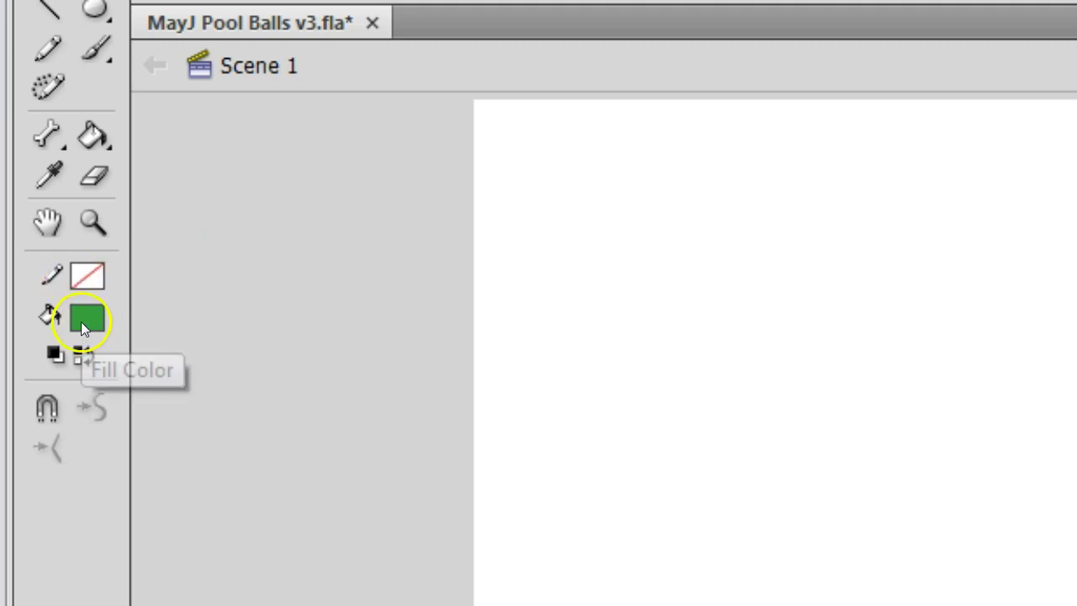
- Set a dark green #003300 stroke and draw a 158.7 px outlined circle
left_click(87, 278)
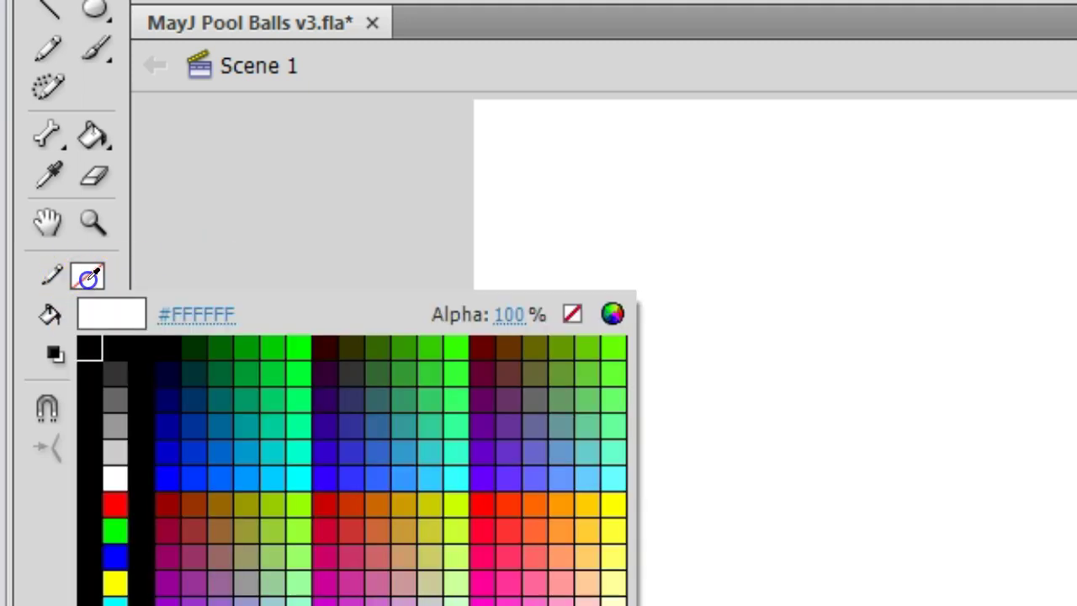
left_click(204, 341)
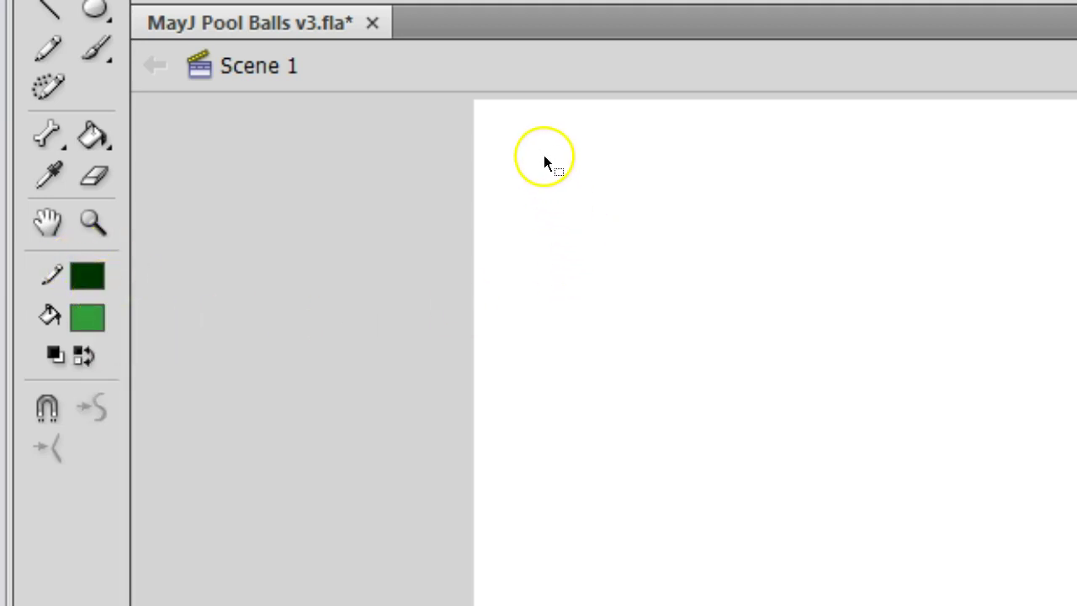
left_click(111, 35)
left_click(95, 12)
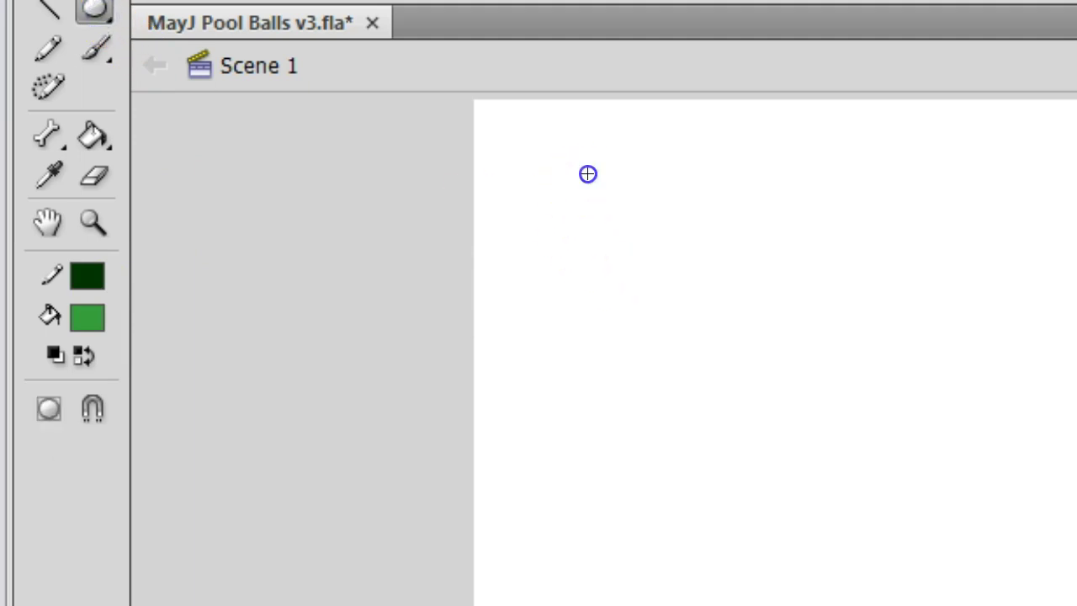
left_click_drag(587, 174, 911, 499)
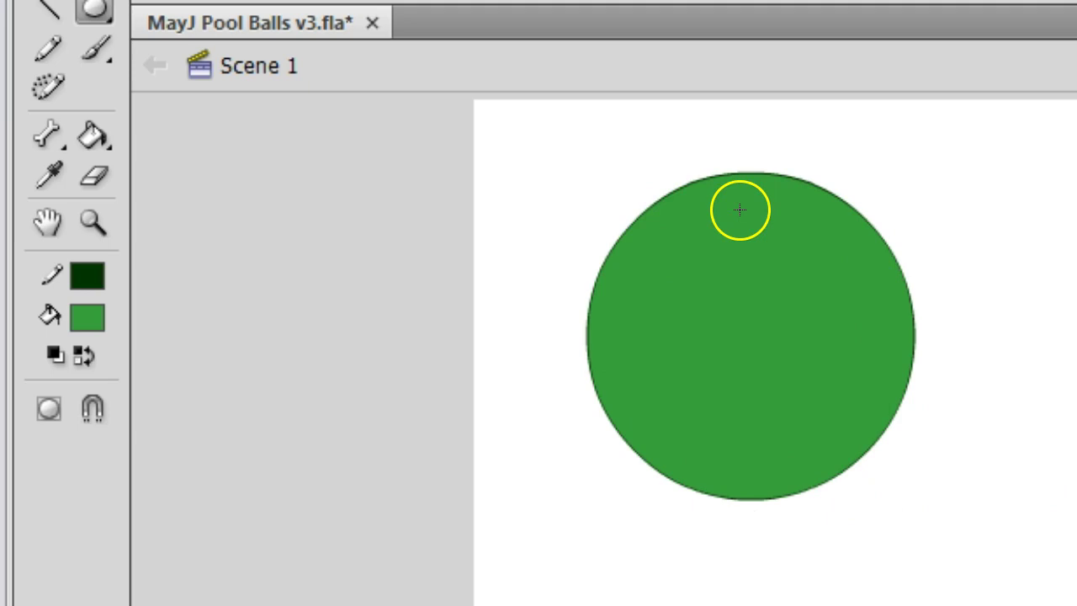
- Select the circle and thicken its outline stroke from 1.00 to about 2.90
key("v")
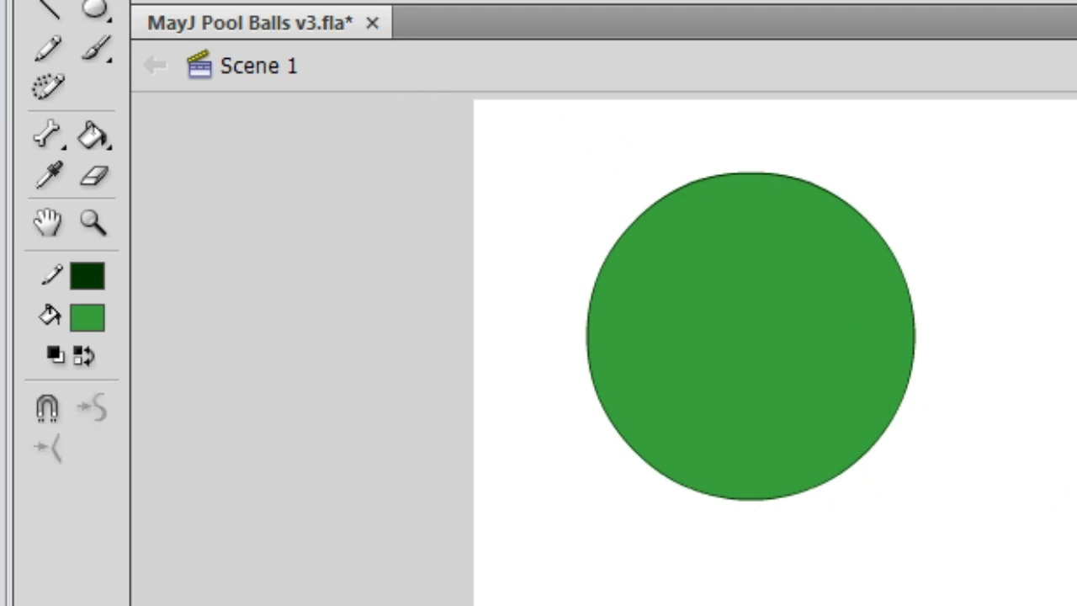
left_click(739, 318)
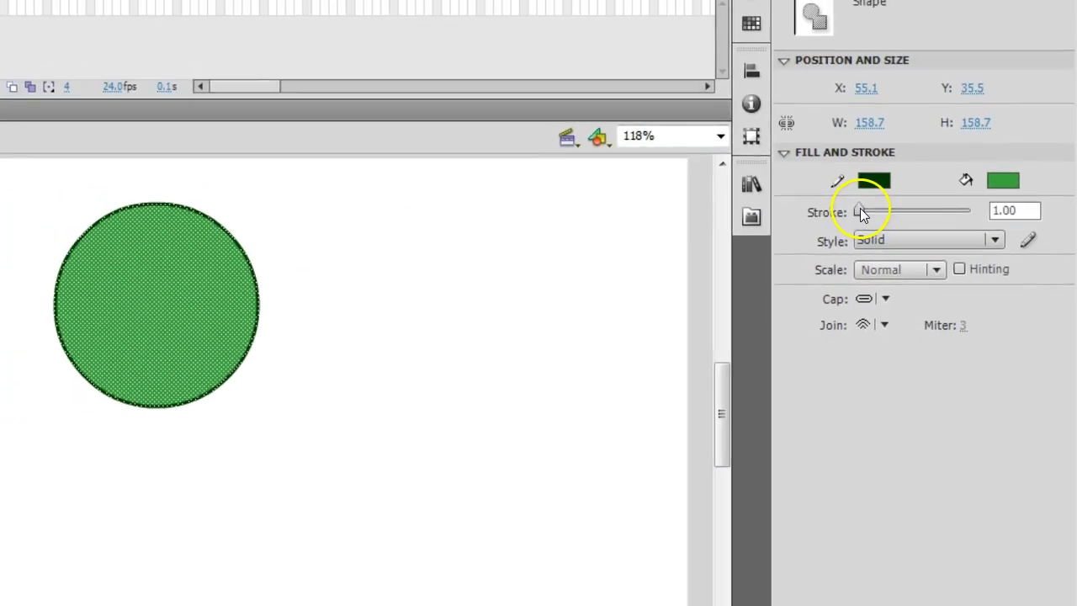
left_click_drag(732, 158, 738, 159)
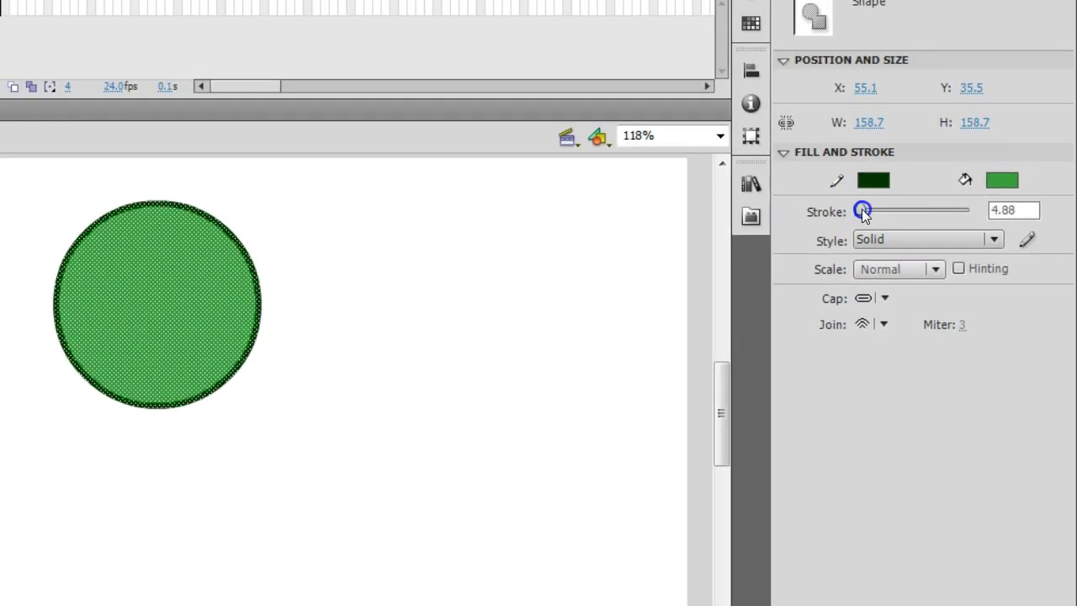
left_click_drag(862, 209, 861, 211)
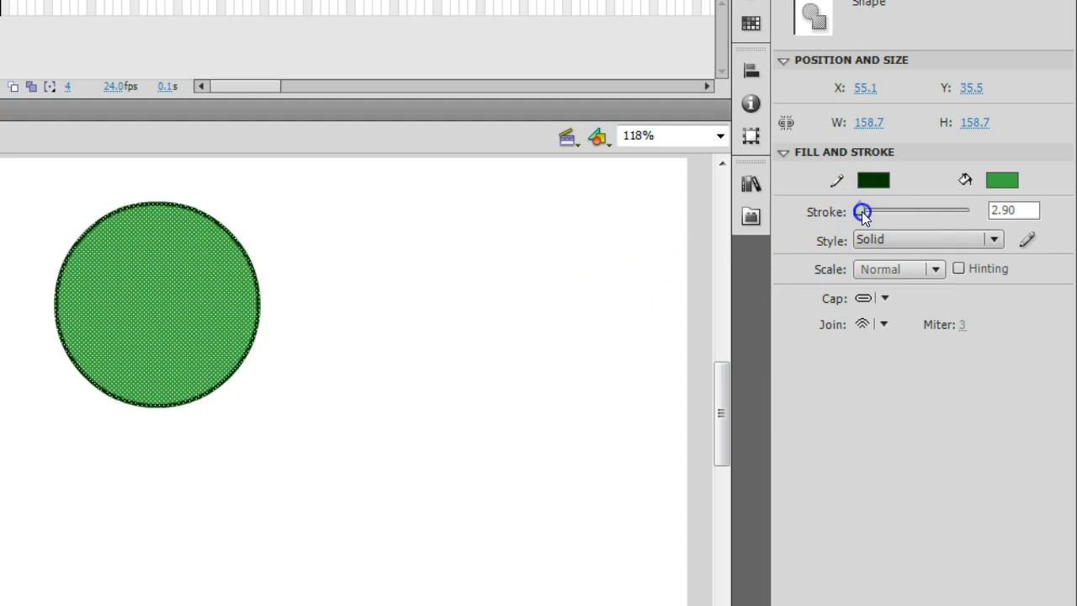
left_click(422, 399)
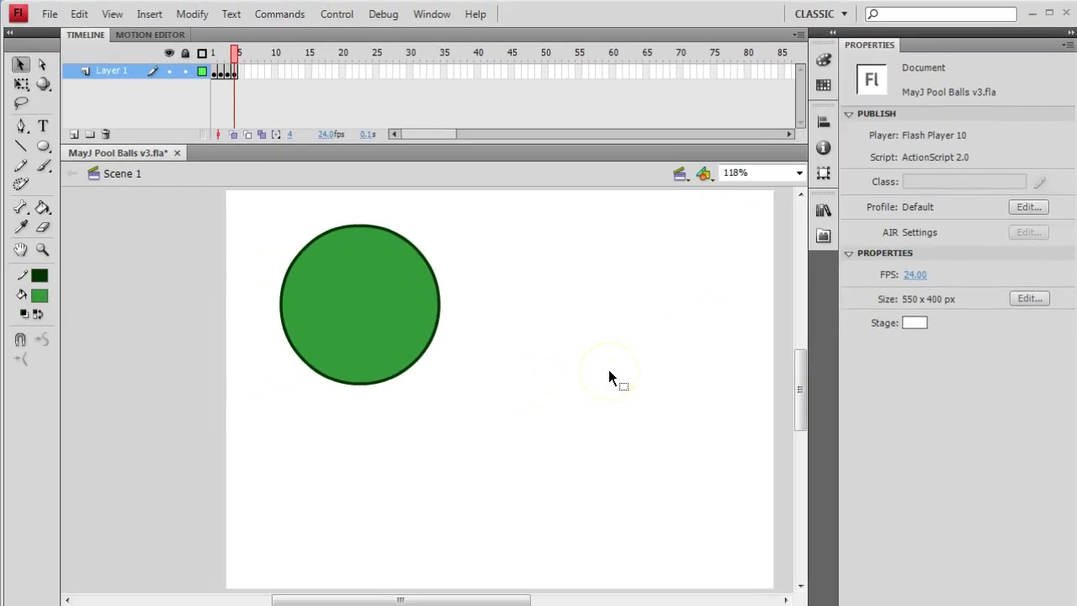
left_click(171, 301)
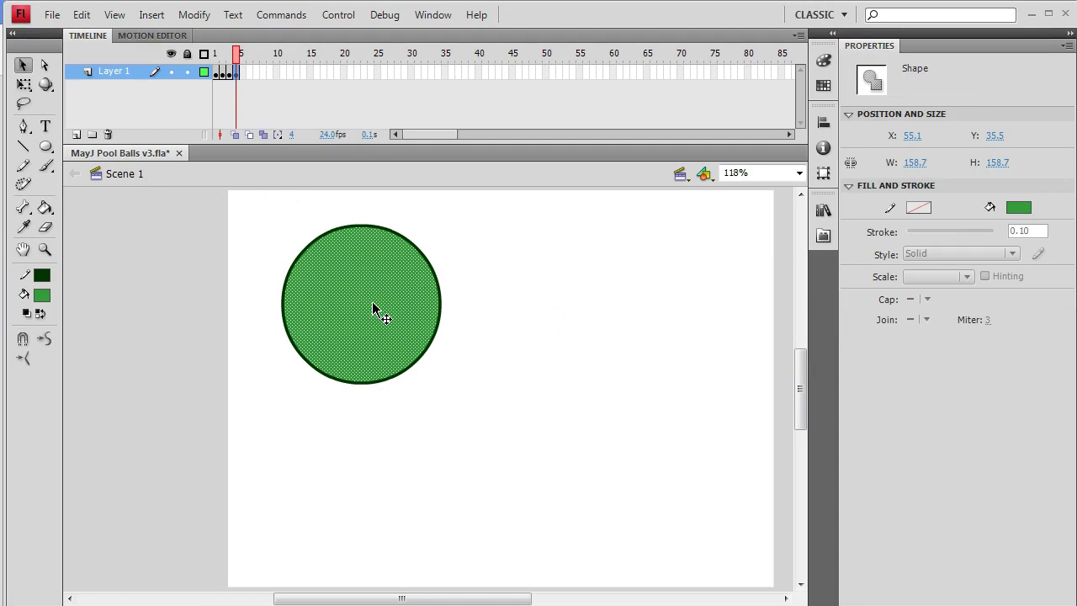
- Group the circle's fill and outline, then duplicate it and place the copy to the right
double_click(371, 303)
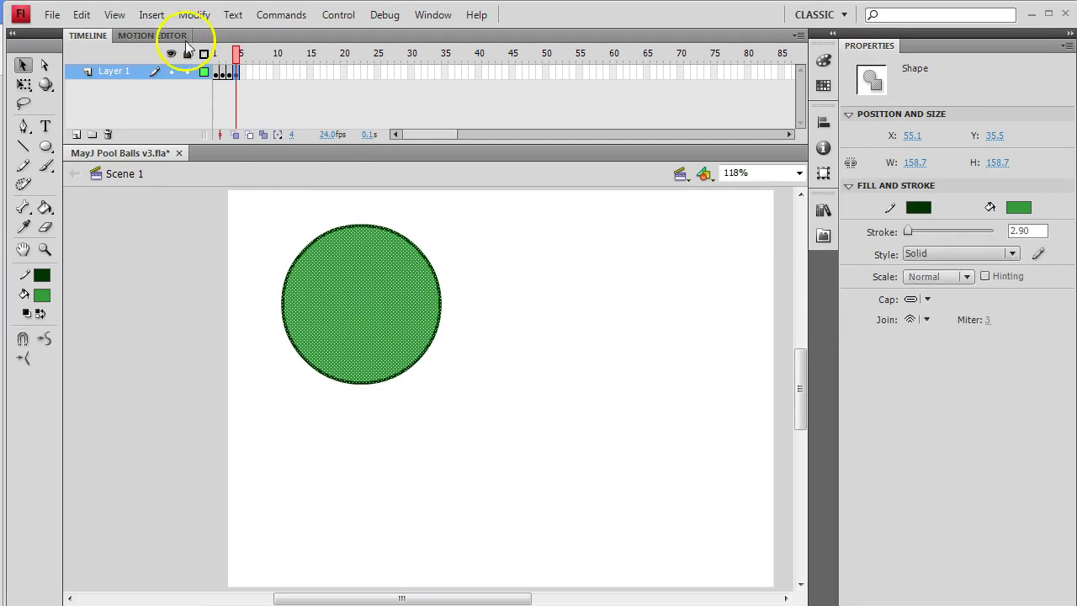
left_click(195, 14)
left_click(227, 272)
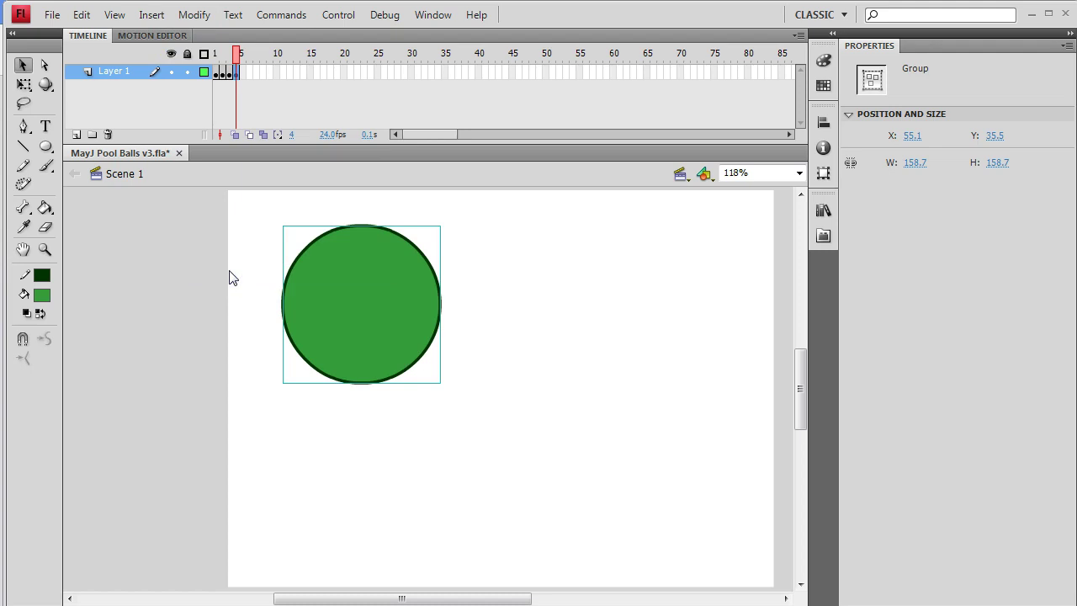
key("ctrl+d")
left_click_drag(312, 305, 580, 297)
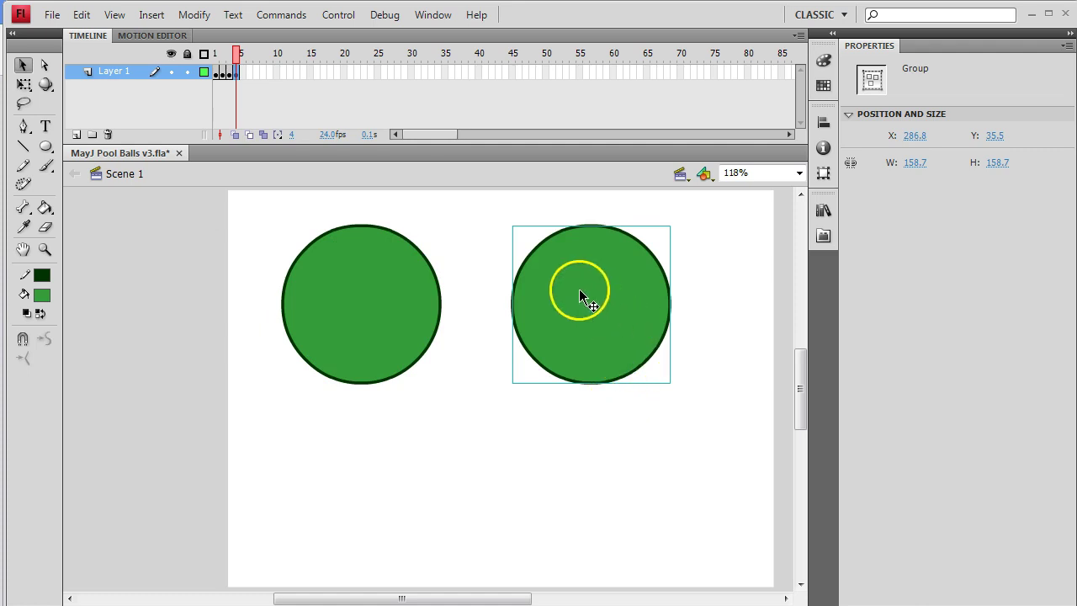
- Break the right copy apart into a plain editable shape
left_click(368, 289)
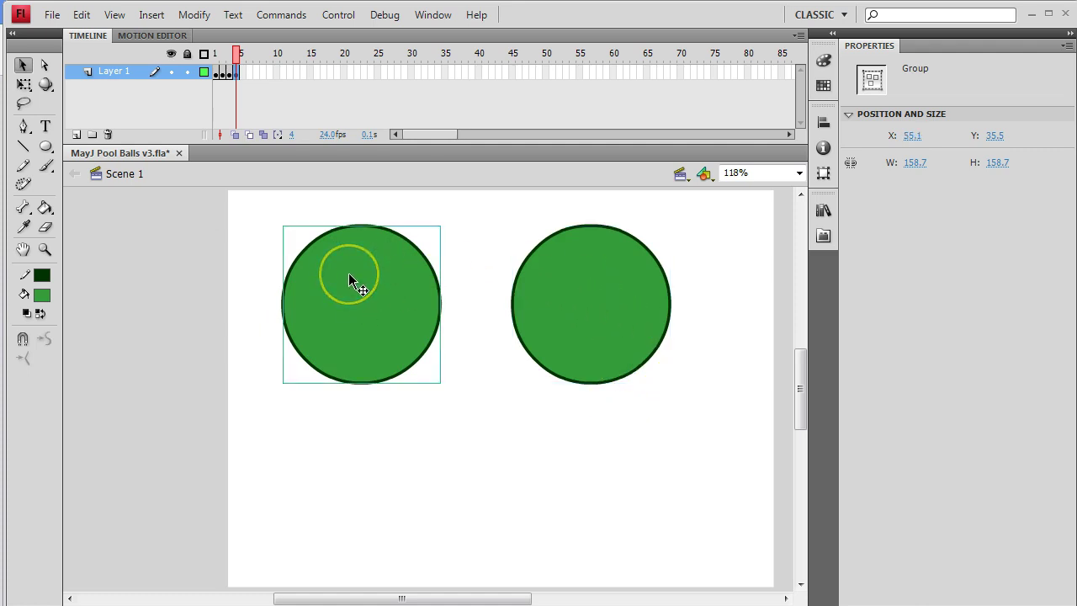
left_click(599, 294)
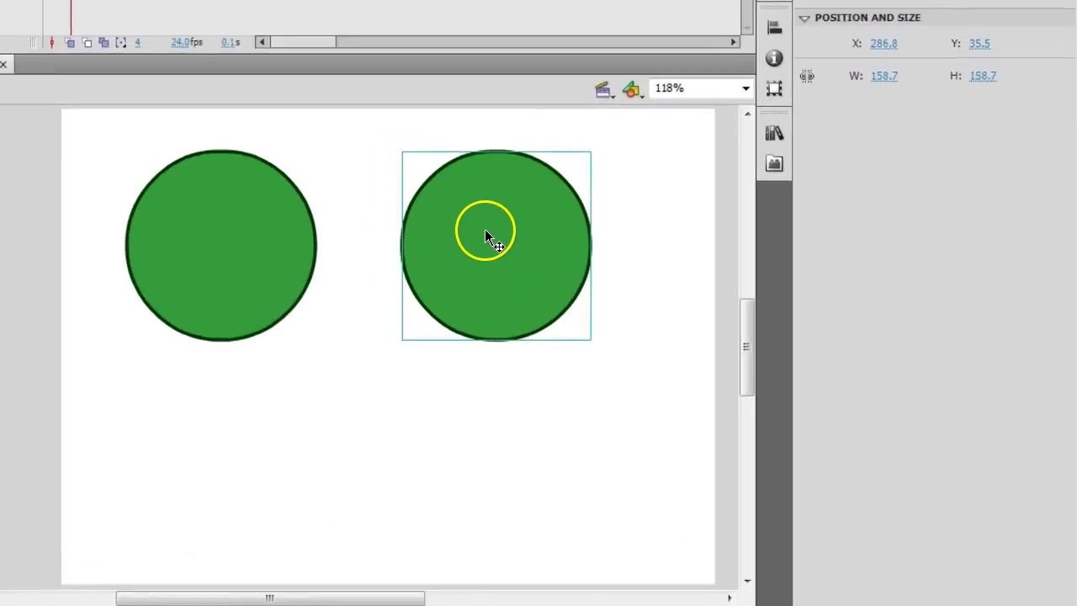
right_click(486, 236)
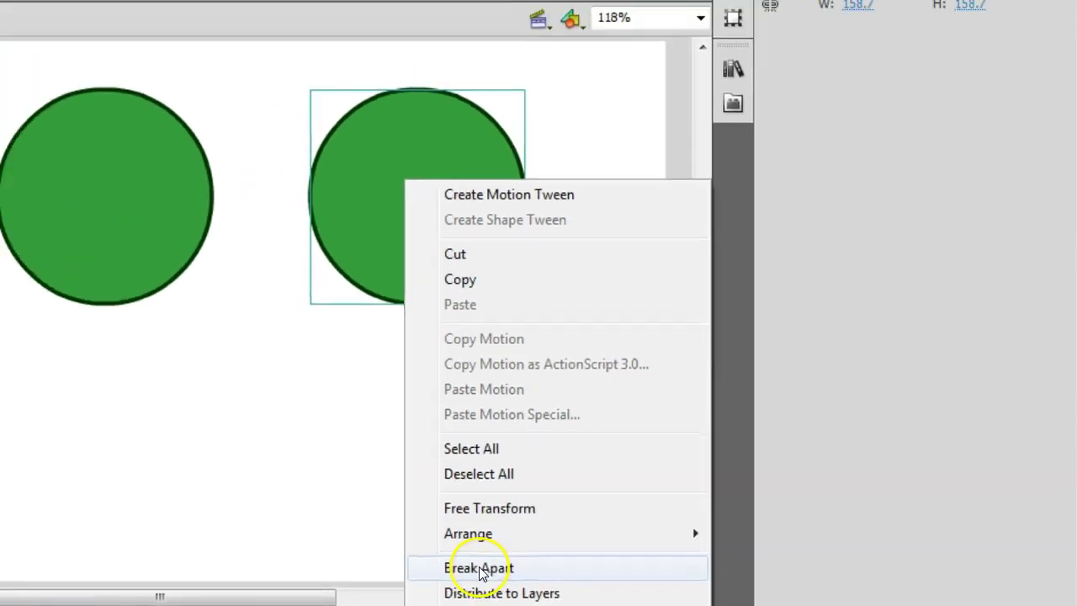
left_click(370, 560)
left_click(178, 4)
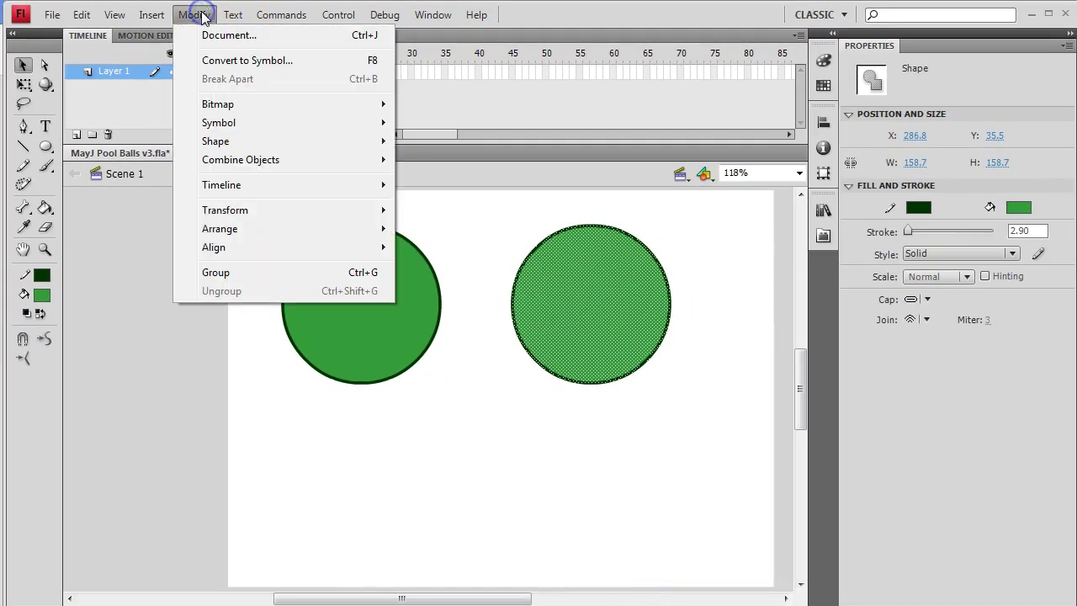
left_click(533, 194)
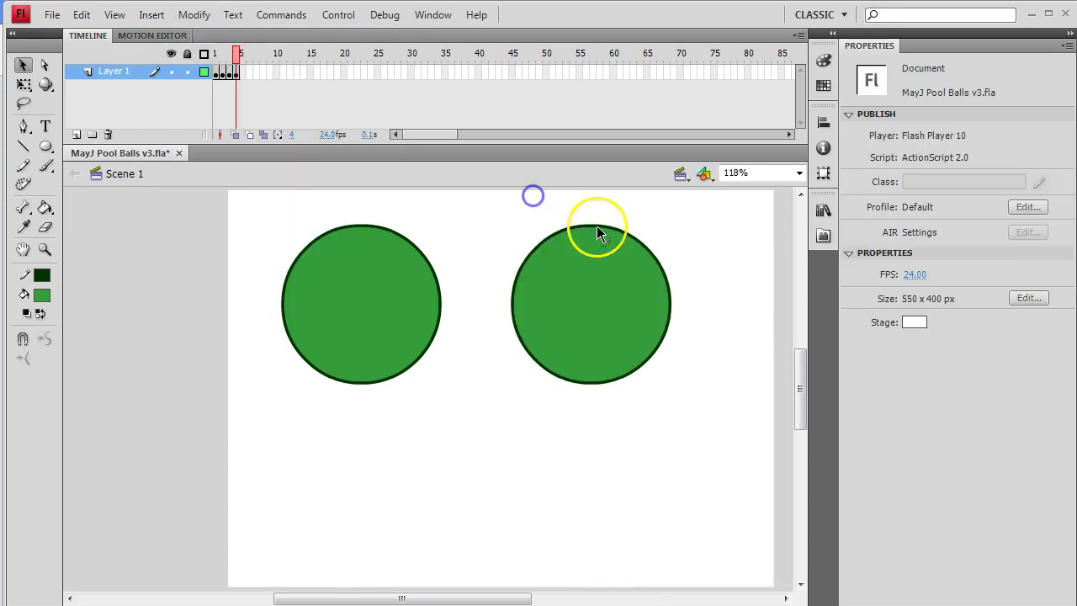
left_click(696, 318)
left_click(536, 276)
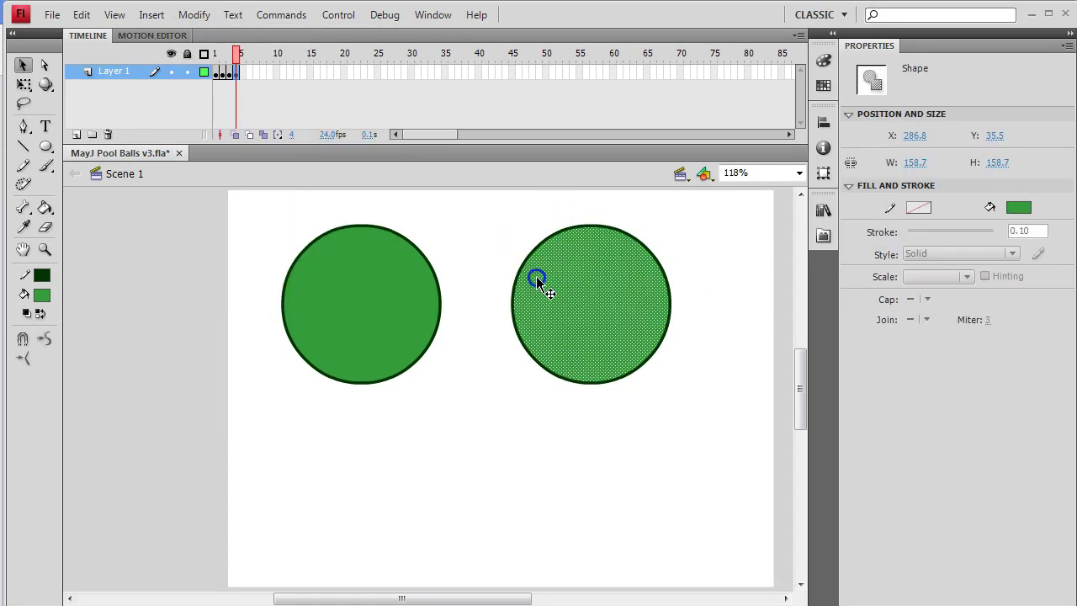
left_click(520, 262)
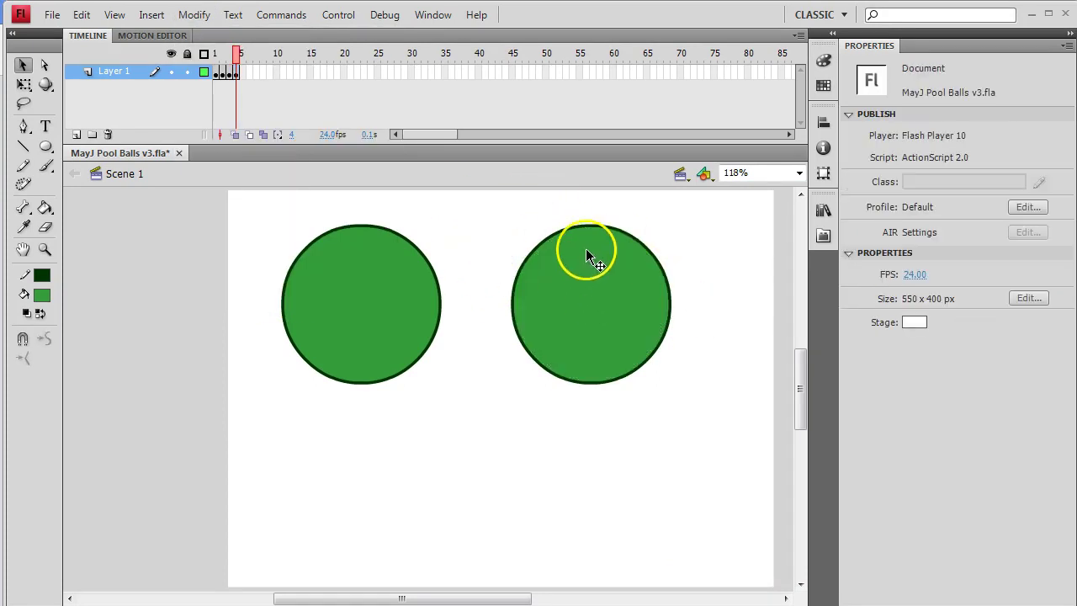
left_click(23, 147)
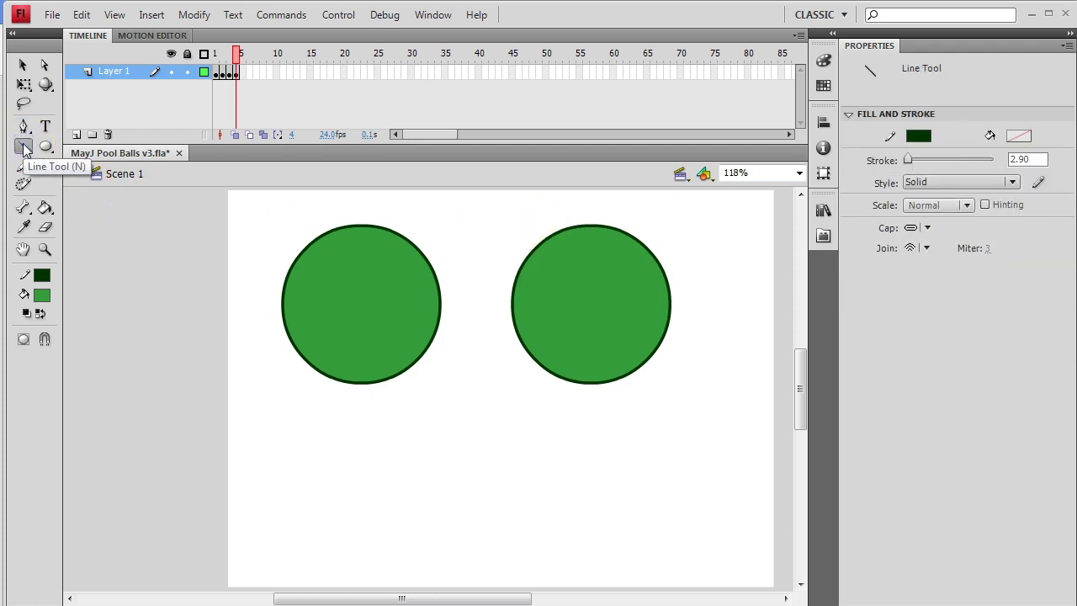
- With Object Drawing off, draw a straight line diagonally across the right circle, splitting it
left_click(22, 340)
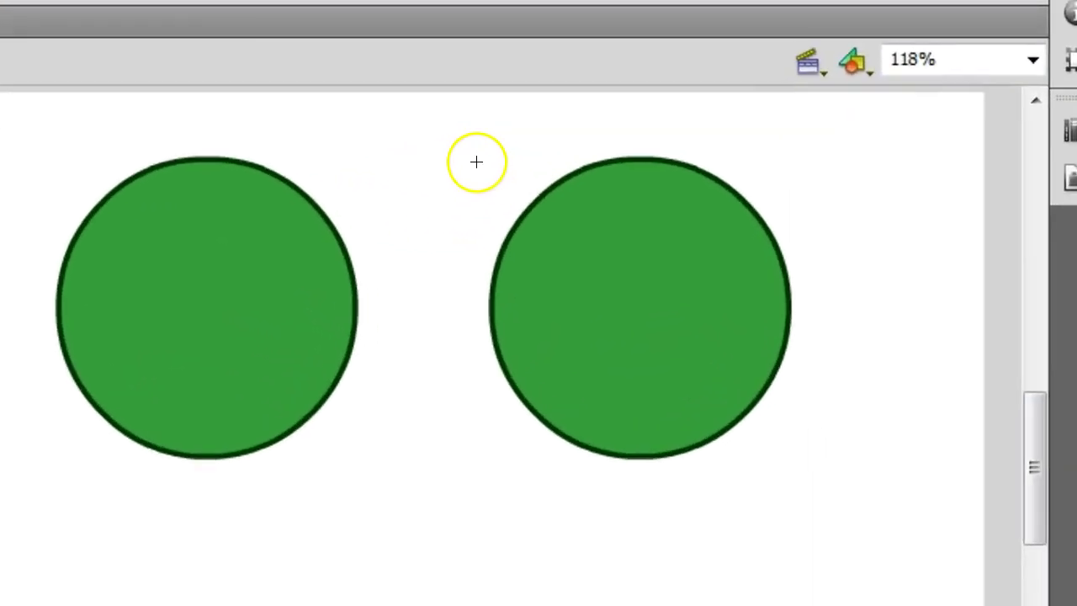
left_click_drag(503, 217, 670, 360)
left_click_drag(757, 401, 784, 439)
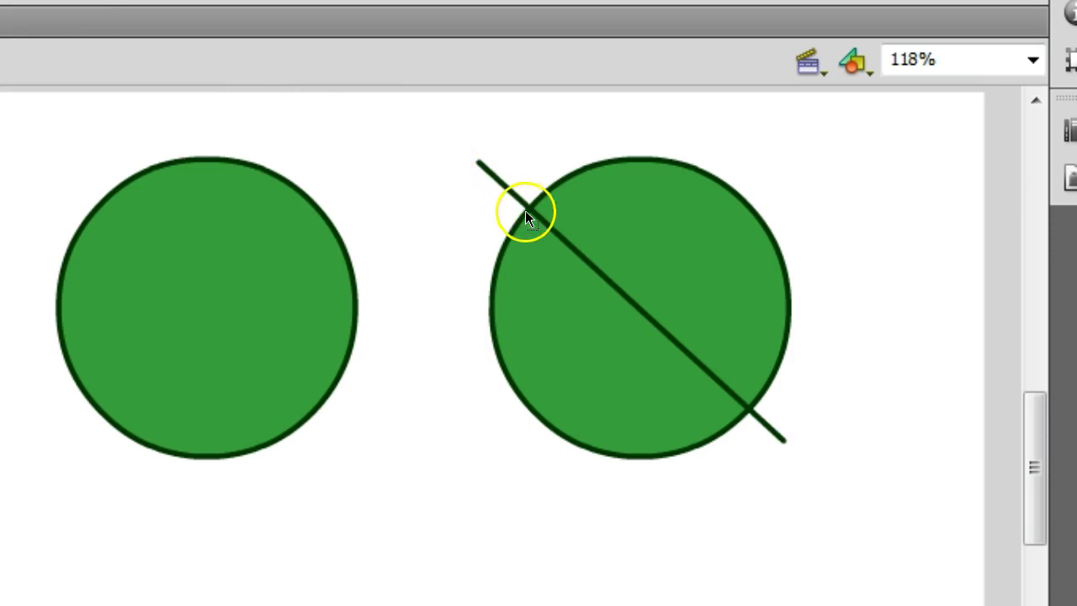
left_click(560, 315)
left_click(663, 250)
left_click(598, 356)
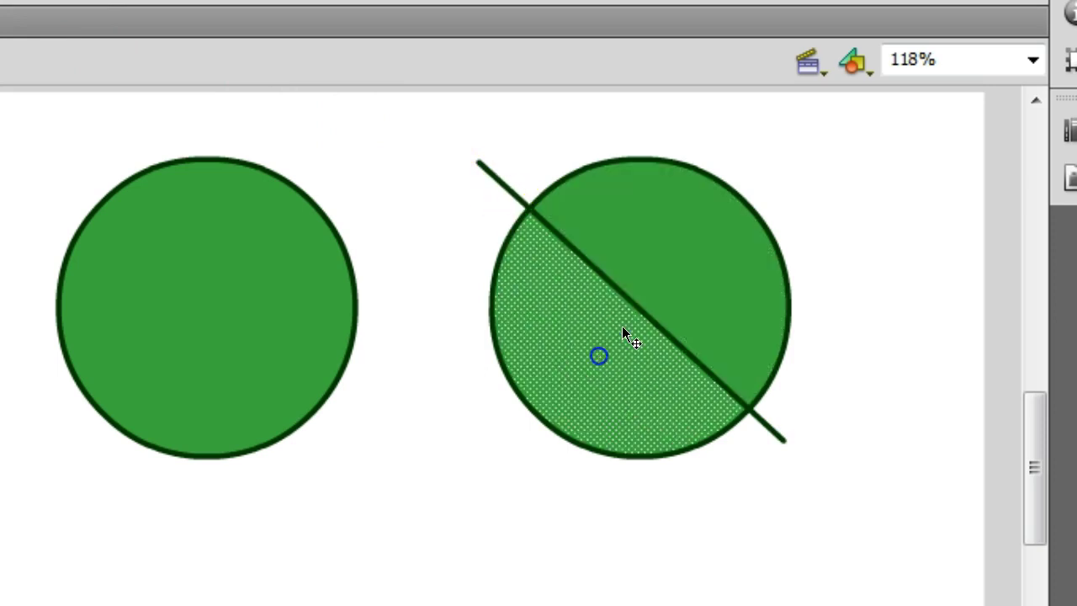
left_click(595, 353)
left_click(594, 420)
left_click(580, 388)
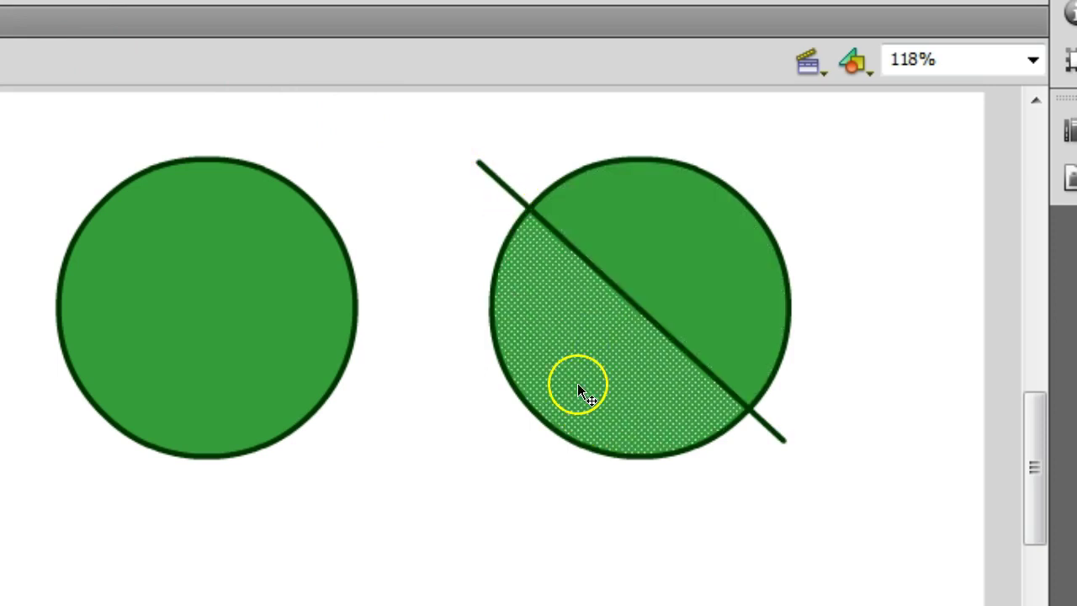
- Delete the line's overhanging end and bend the line into a curve
left_click(540, 205)
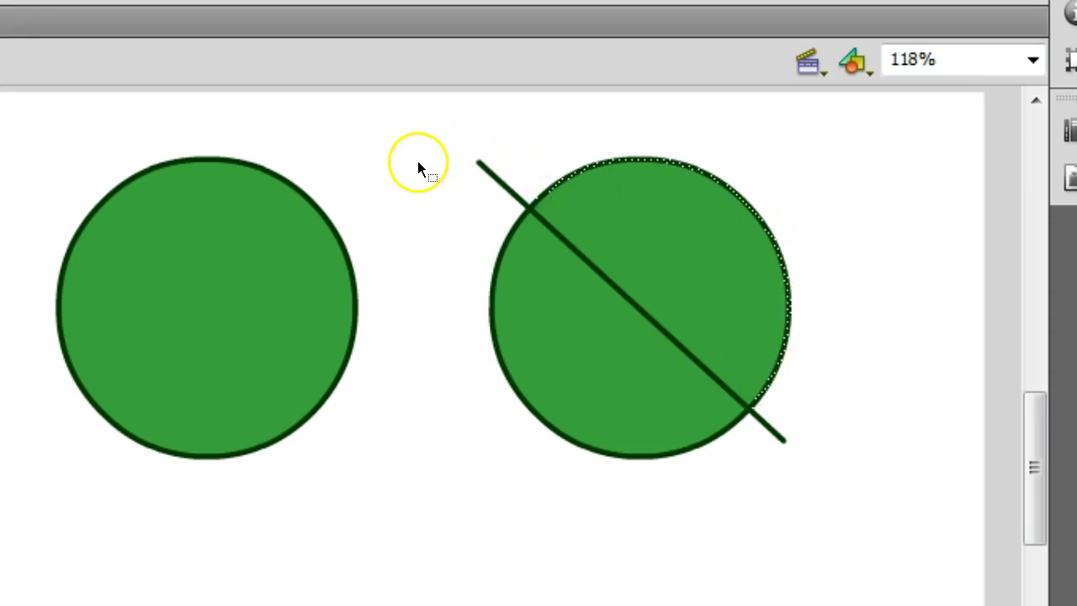
left_click(420, 161)
left_click(510, 188)
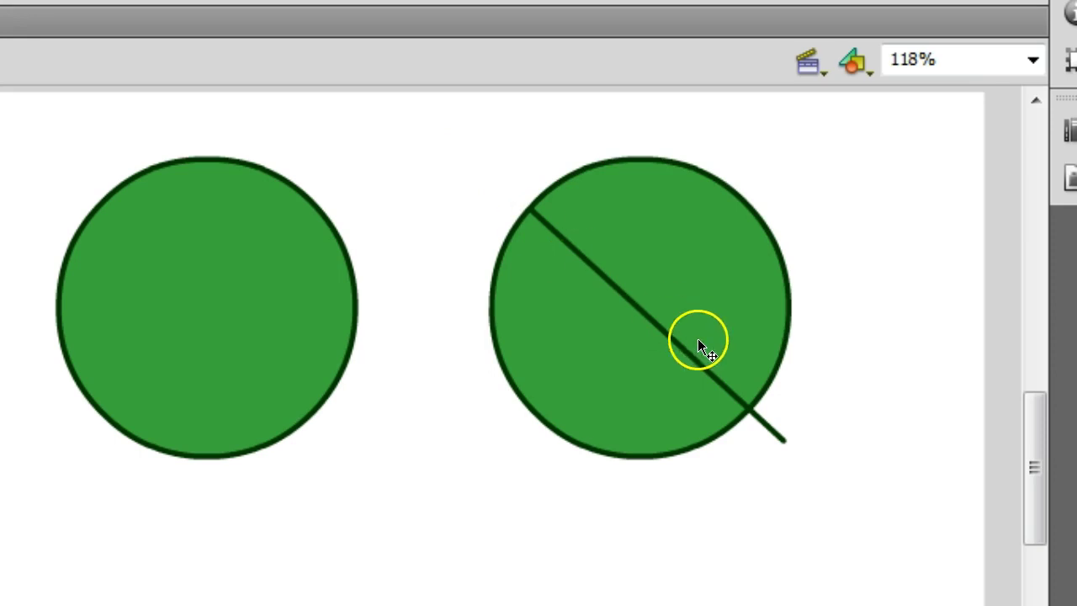
key("Delete")
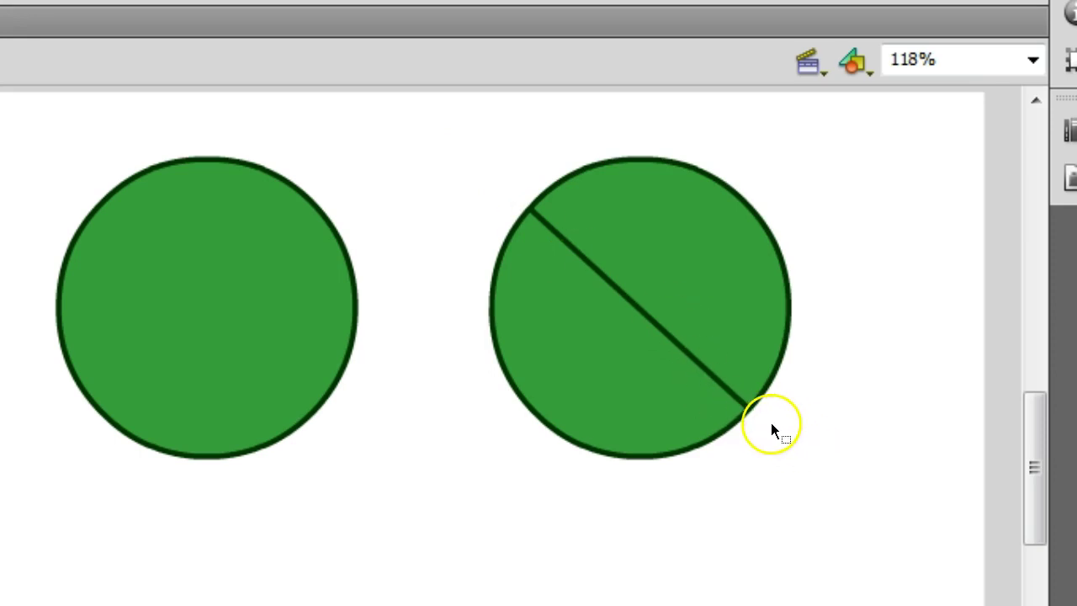
left_click_drag(646, 320, 600, 365)
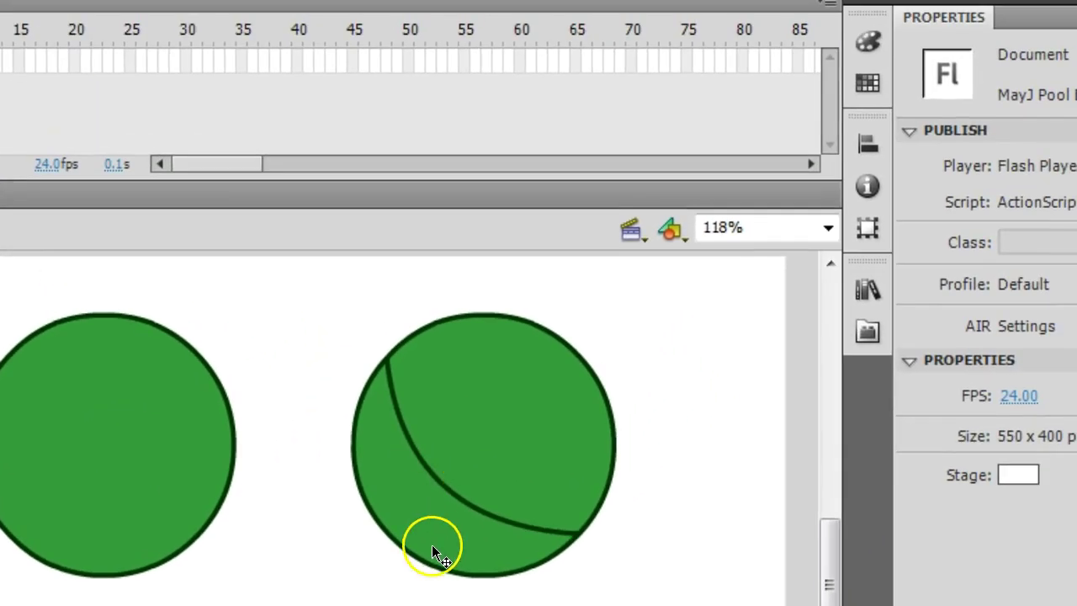
- Darken the right ball's lower-left crescent fill to #2B7829 in the Color panel
left_click(433, 496)
left_click(407, 488)
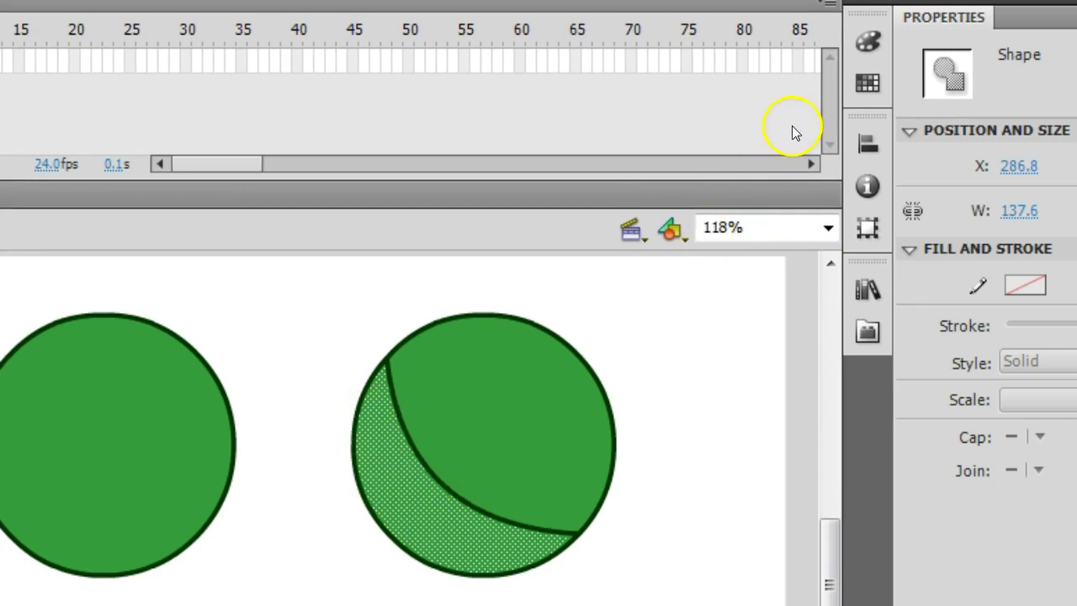
left_click(869, 43)
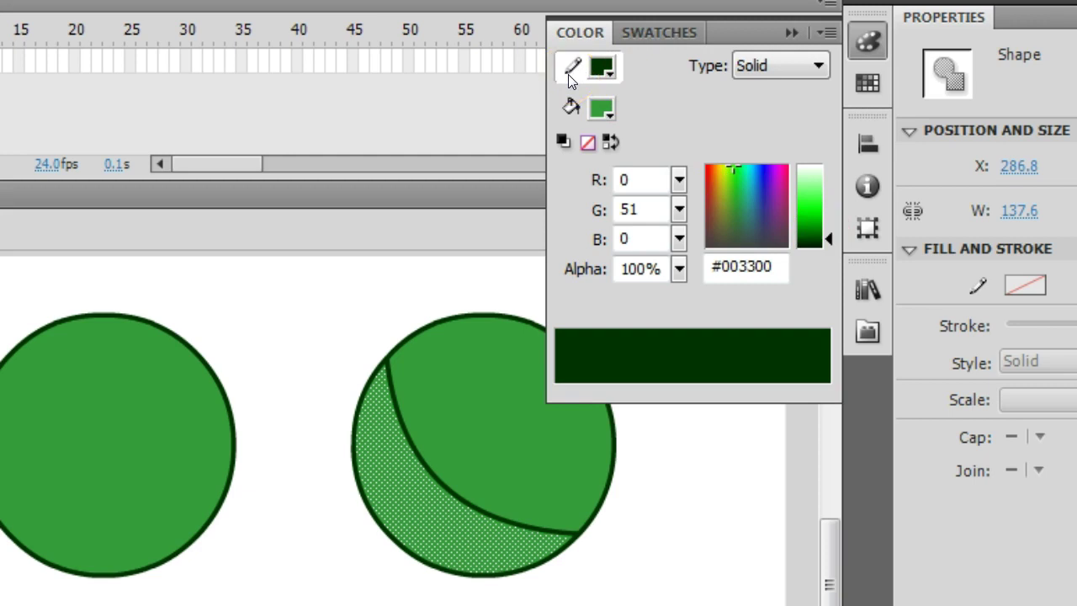
left_click(607, 70)
left_click(575, 107)
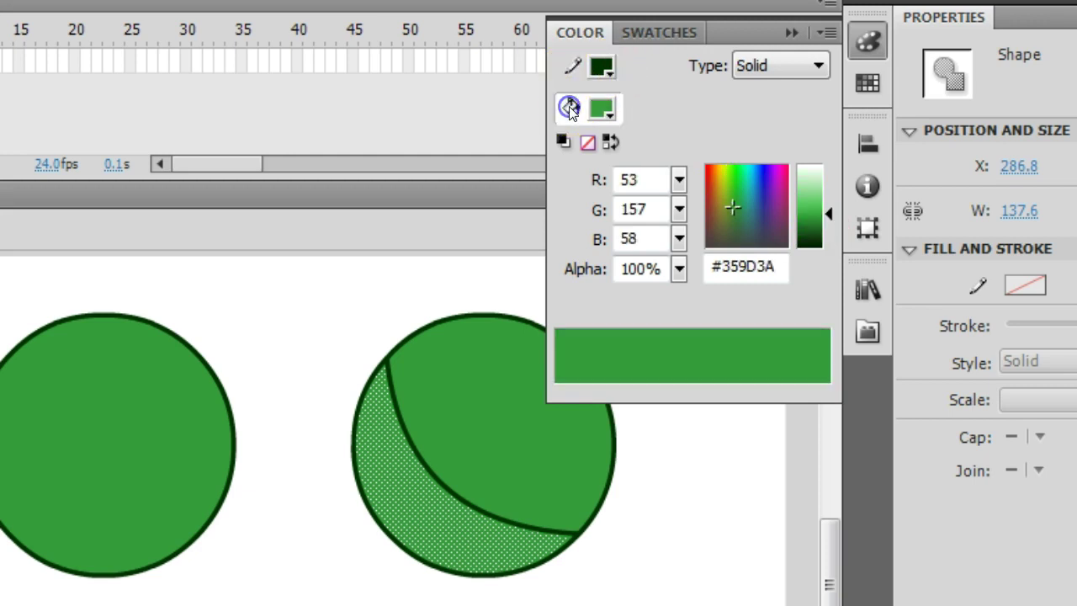
left_click(570, 67)
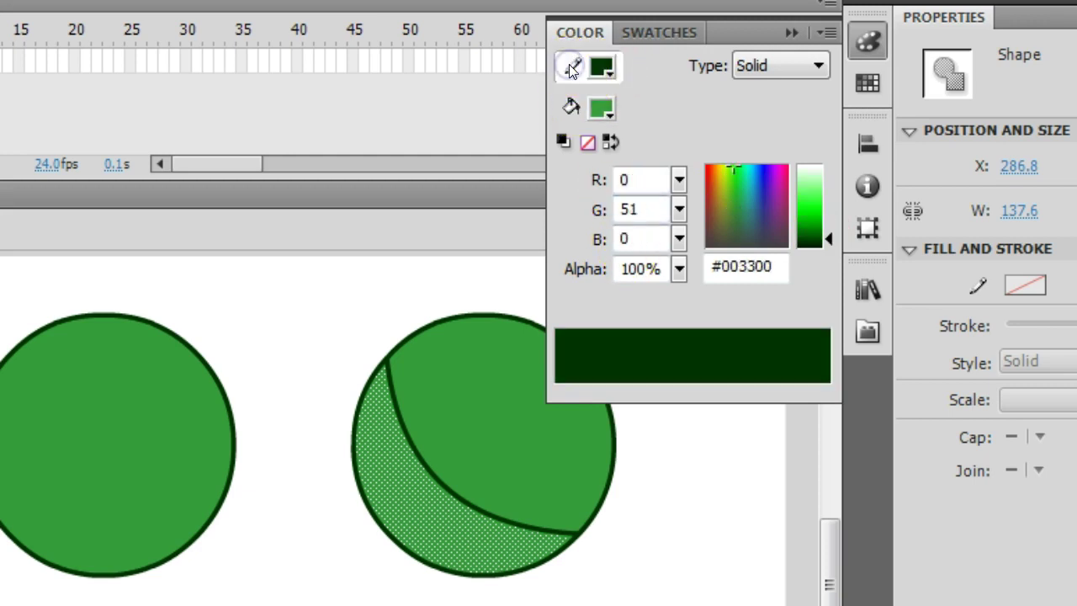
left_click(568, 107)
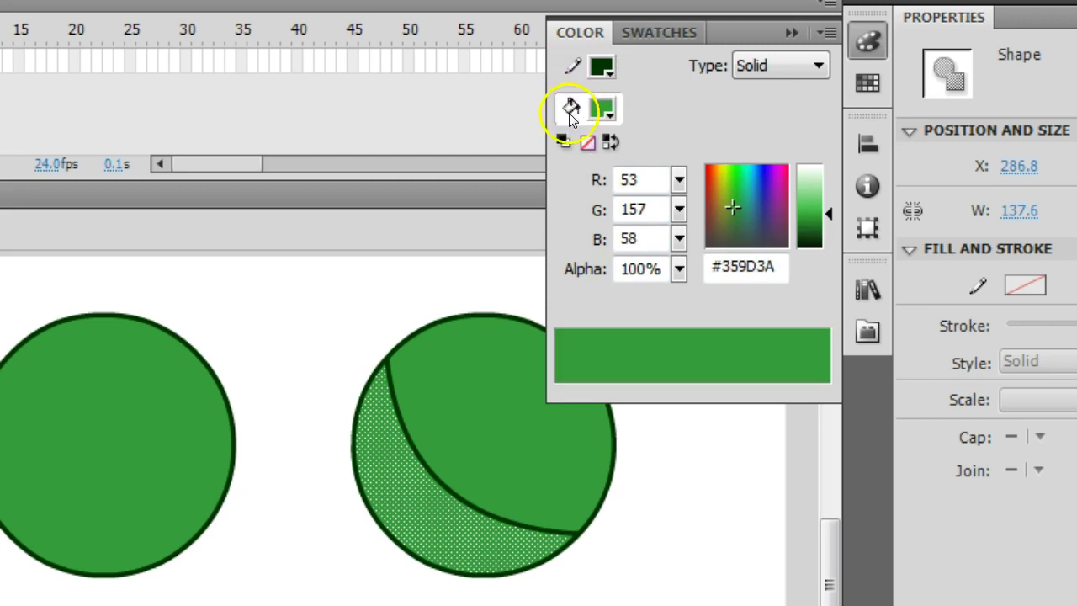
left_click_drag(836, 215, 835, 221)
- Brighten the ball's upper area and delete the dividing line
left_click(508, 391)
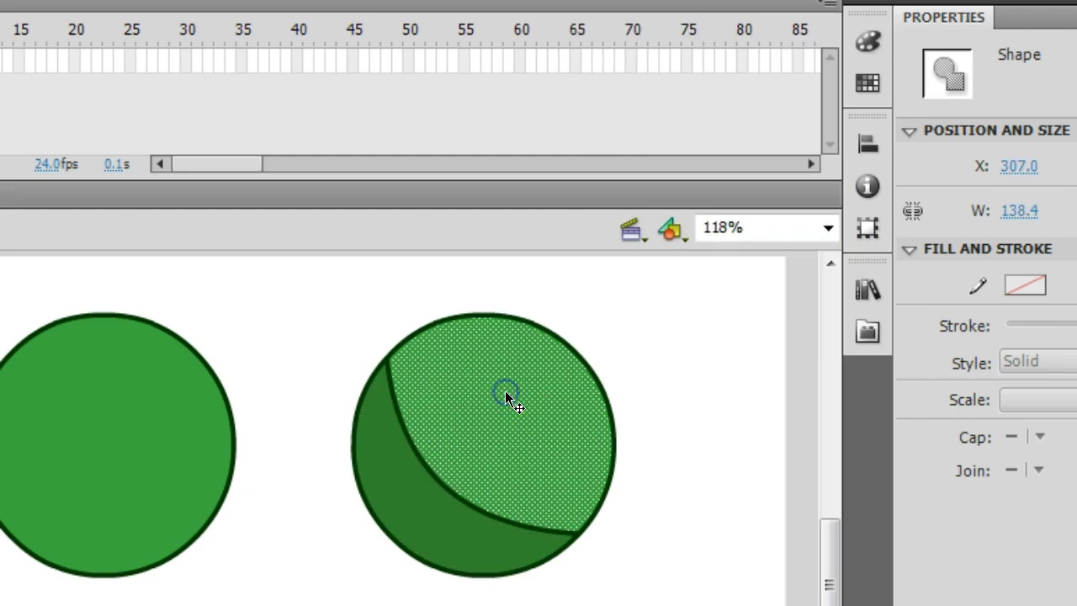
left_click(869, 42)
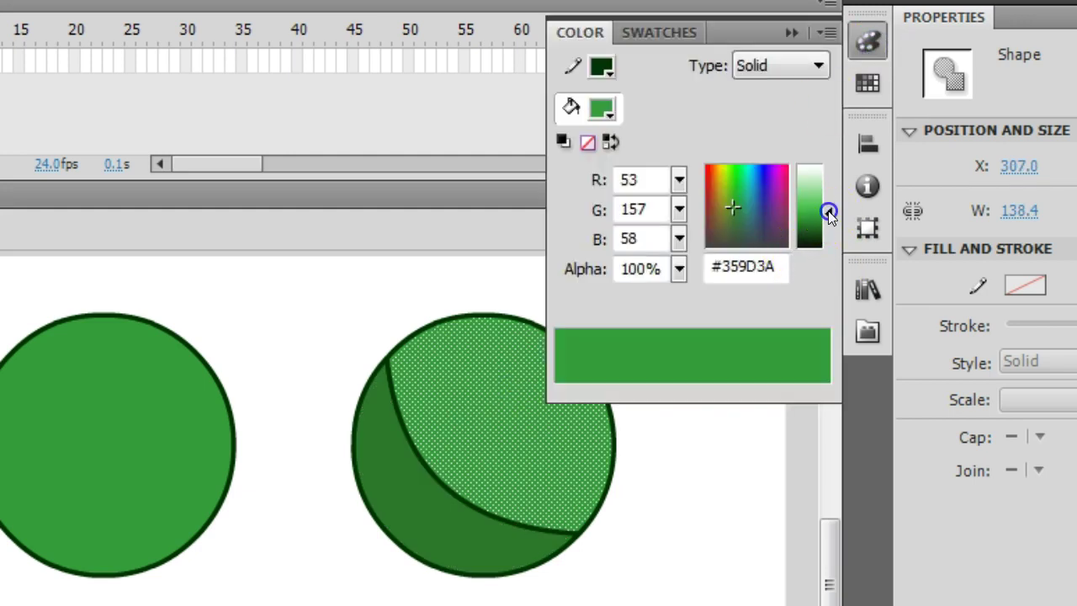
left_click_drag(828, 213, 828, 200)
left_click(373, 289)
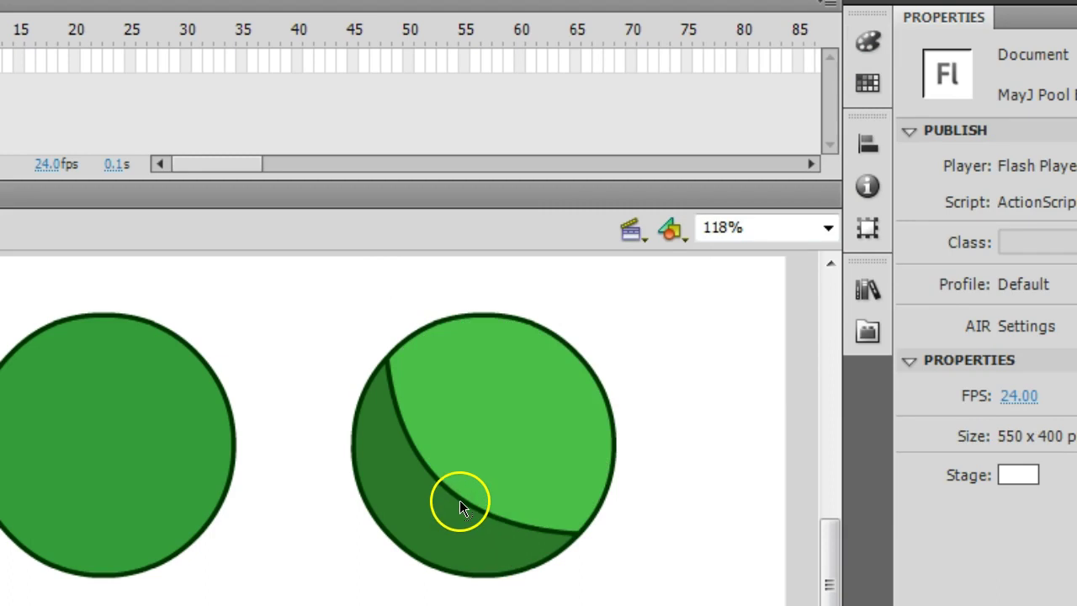
left_click(461, 502)
key("Delete")
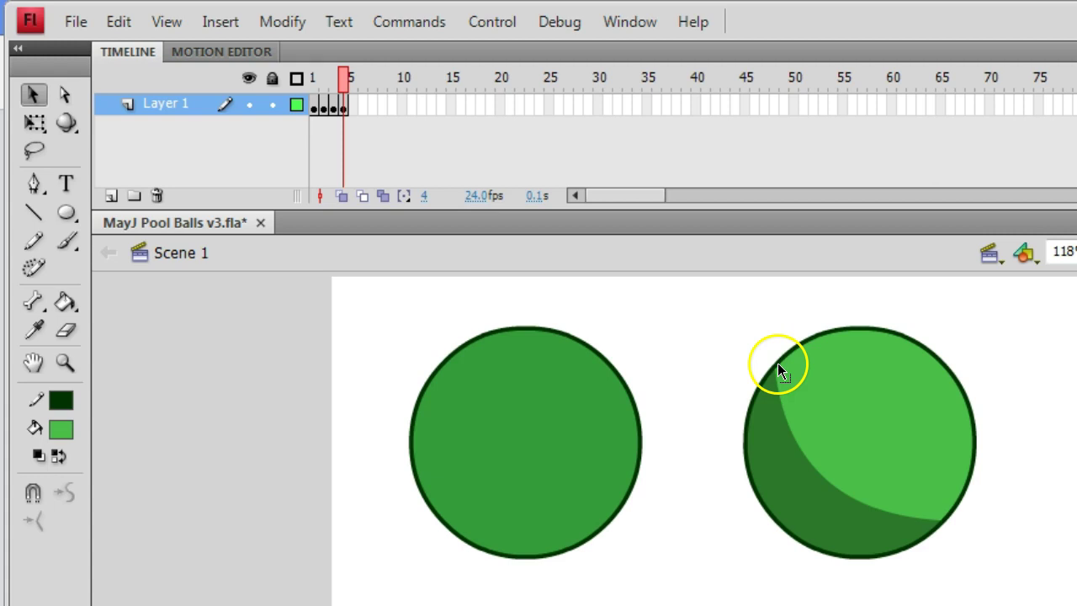
- Select the Oval tool and set its stroke to No Color
left_click(850, 444)
left_click(799, 510)
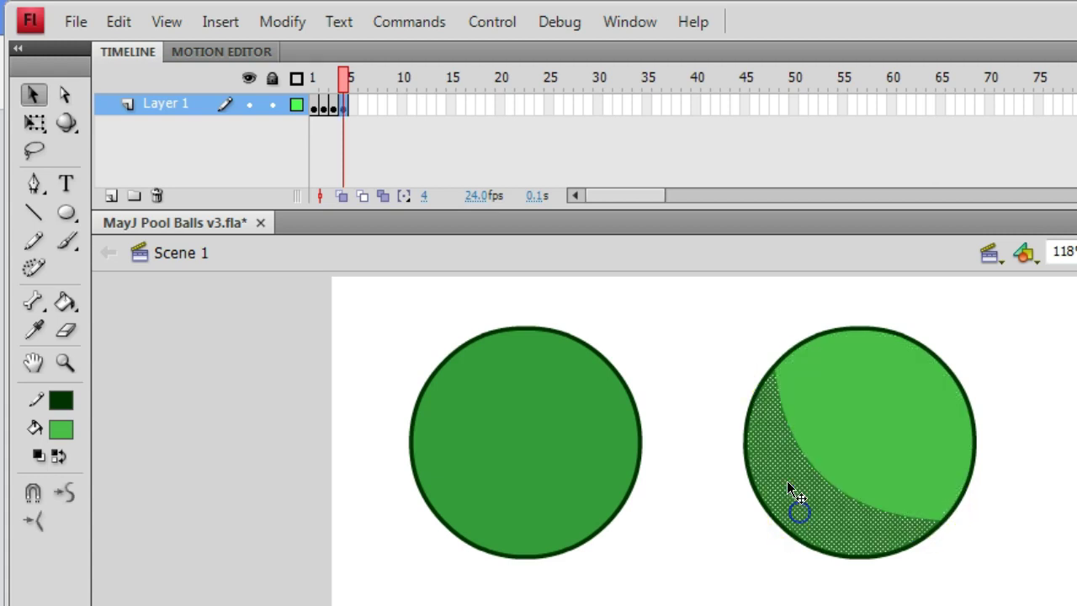
left_click(714, 340)
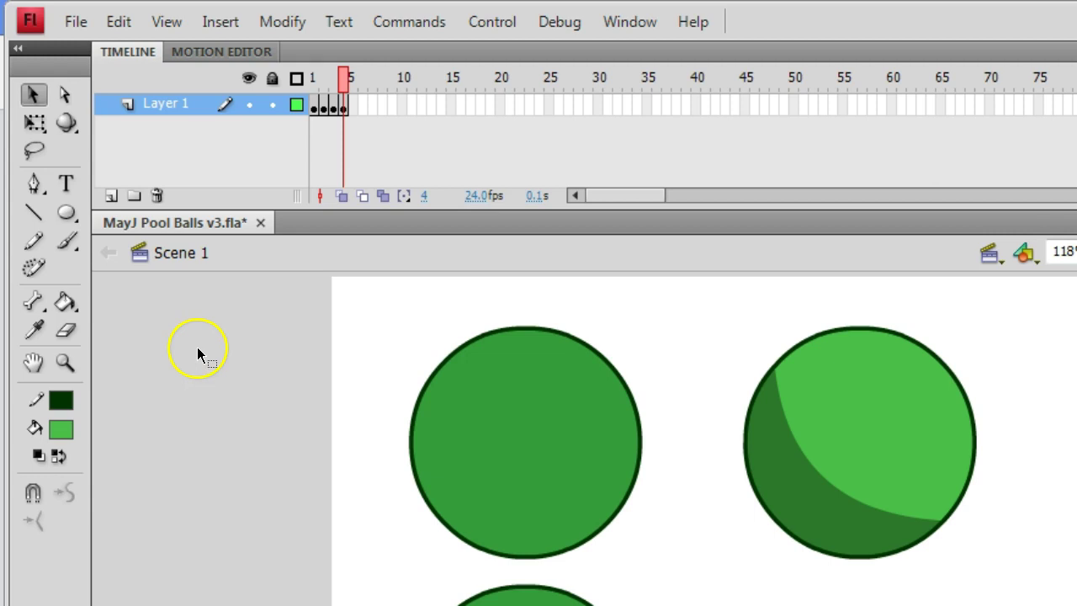
left_click(67, 213)
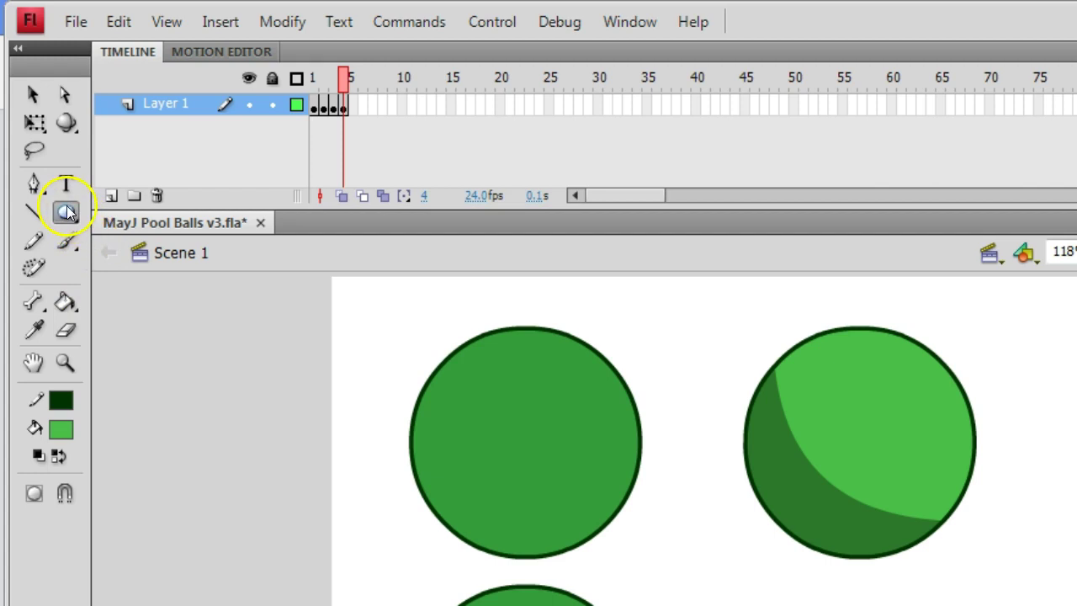
left_click(64, 399)
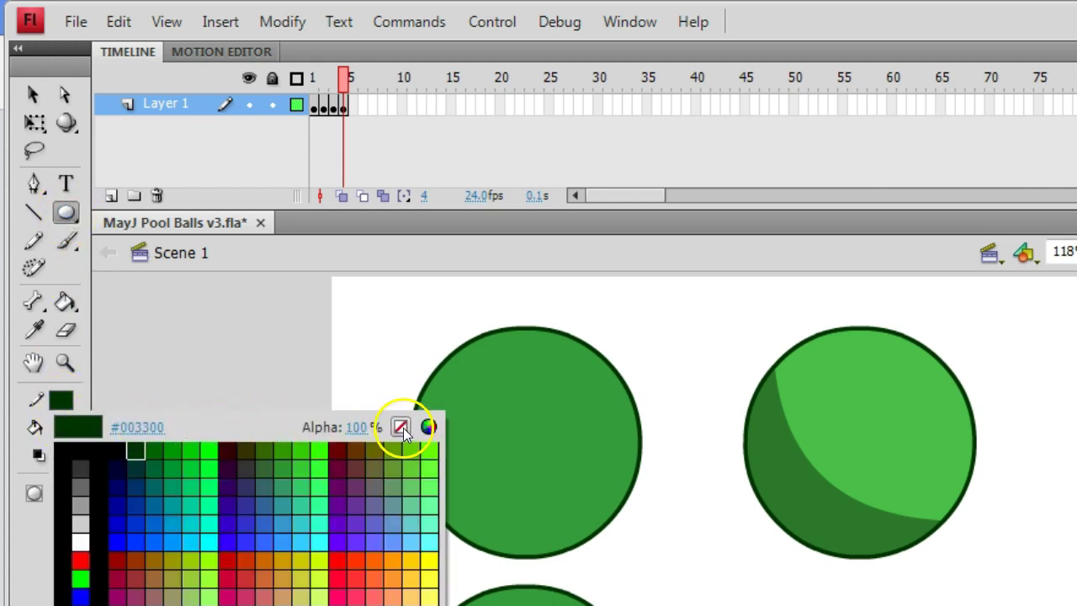
left_click(400, 428)
left_click(68, 403)
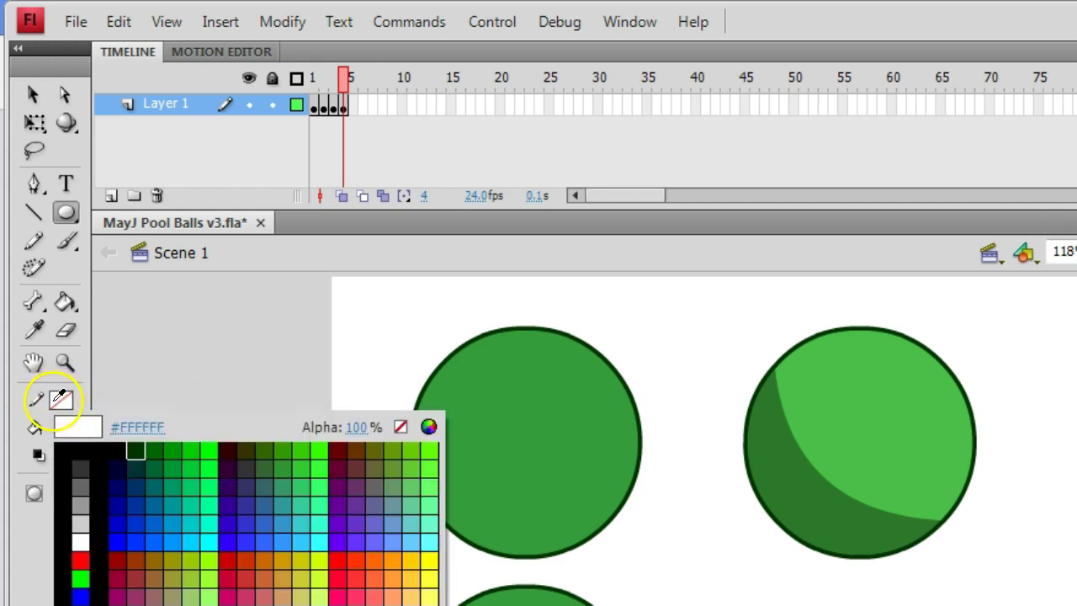
left_click(400, 429)
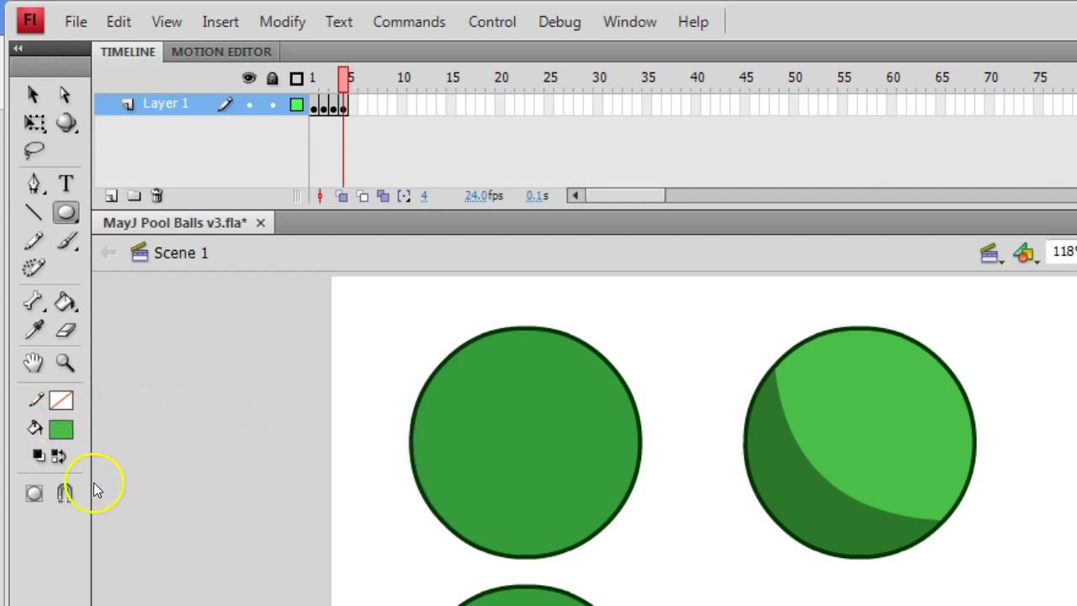
- Set the fill to black at 77% alpha and draw a shadow ellipse under the right ball
left_click(61, 429)
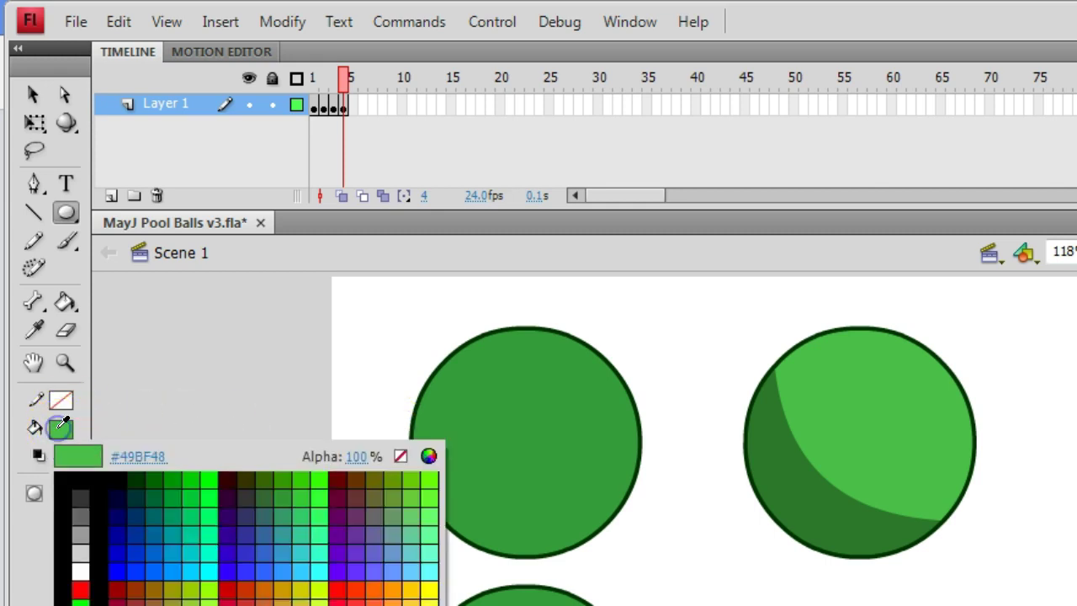
left_click(84, 471)
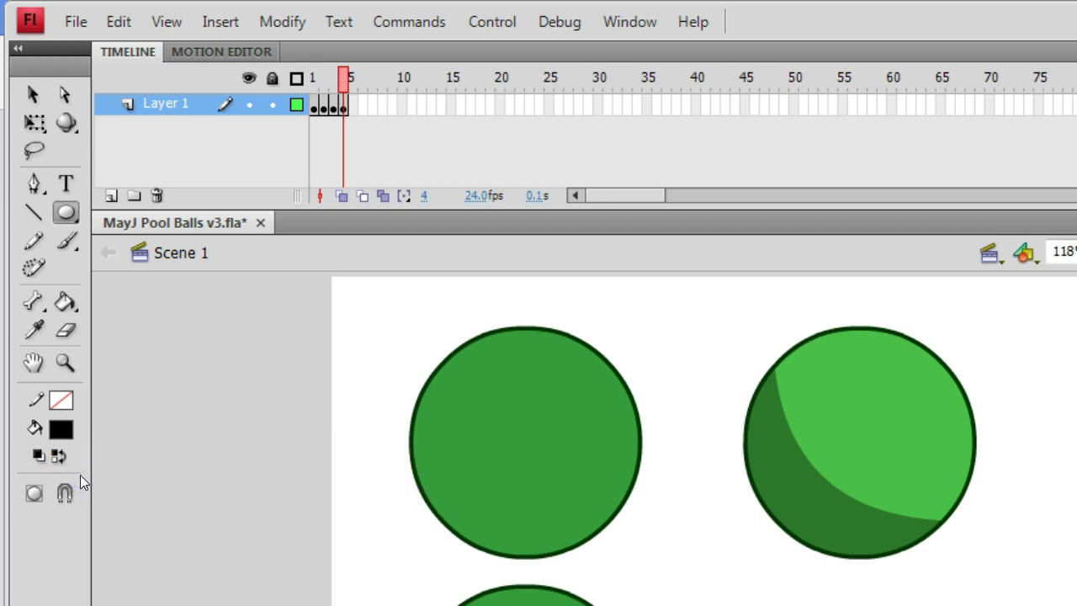
left_click(60, 429)
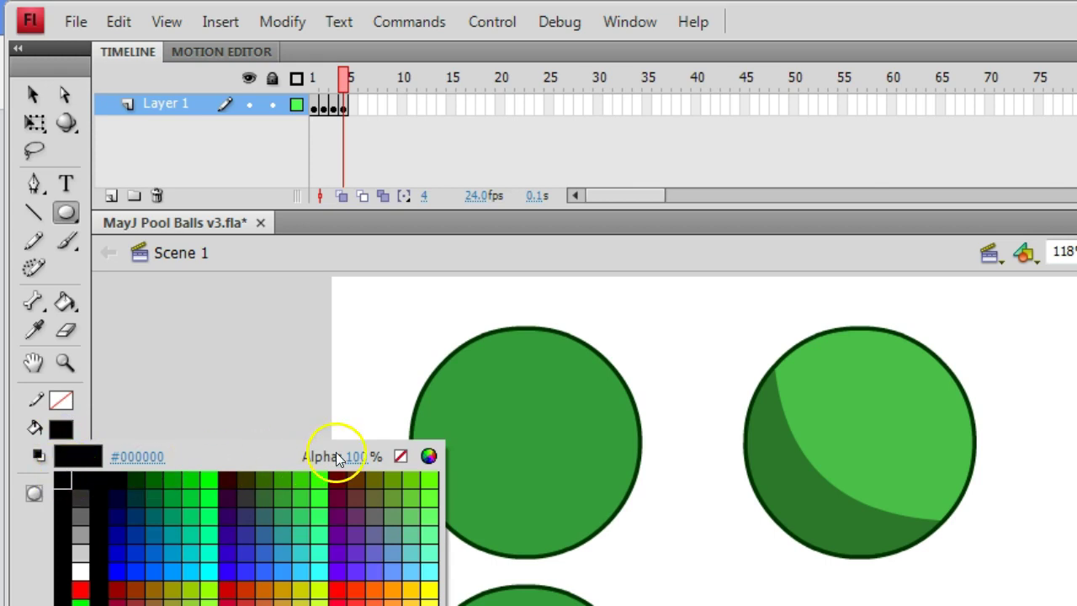
left_click_drag(357, 455, 307, 502)
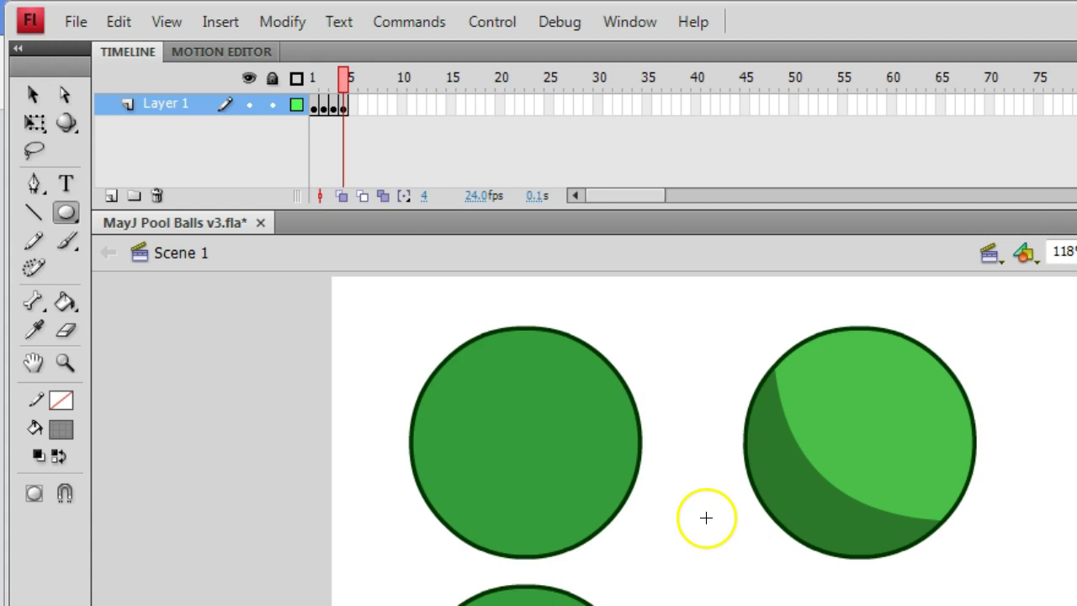
left_click_drag(705, 514, 951, 575)
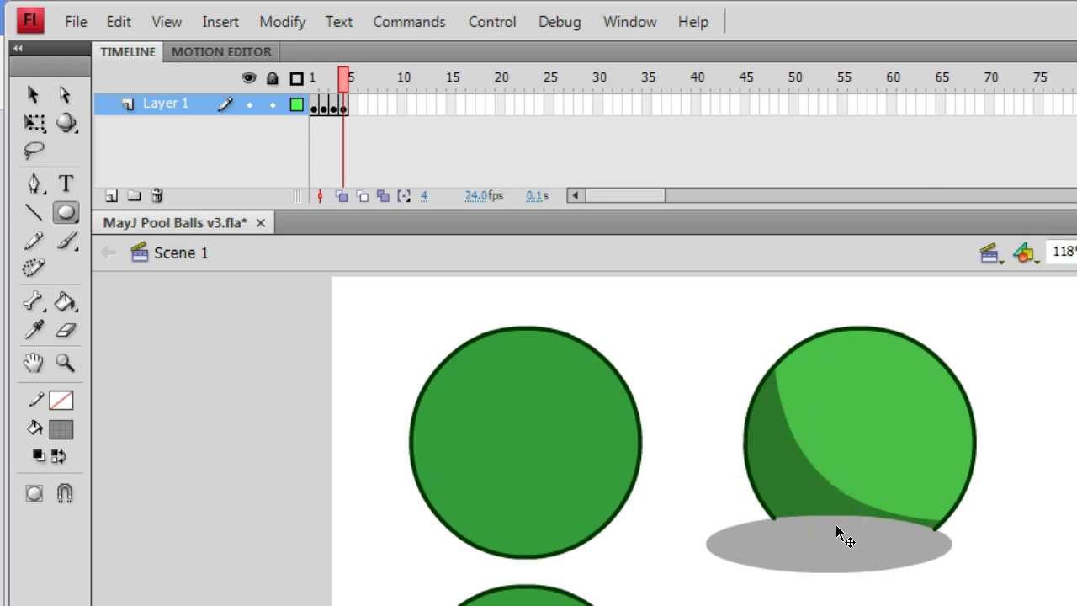
- Undo the shadow ellipse and group the right ball's parts into one object
key("ctrl+z")
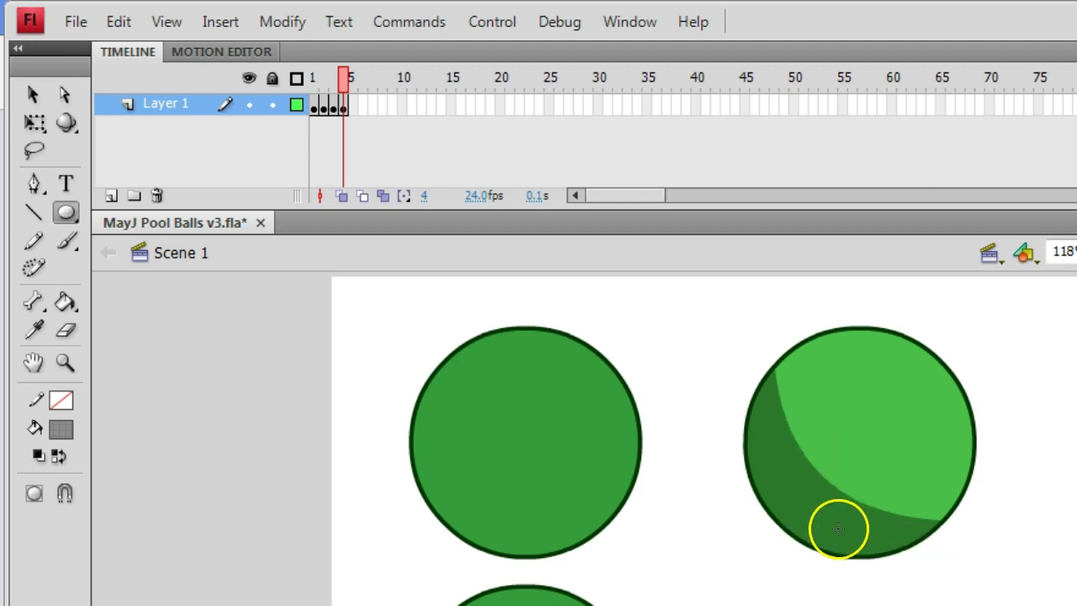
left_click(31, 95)
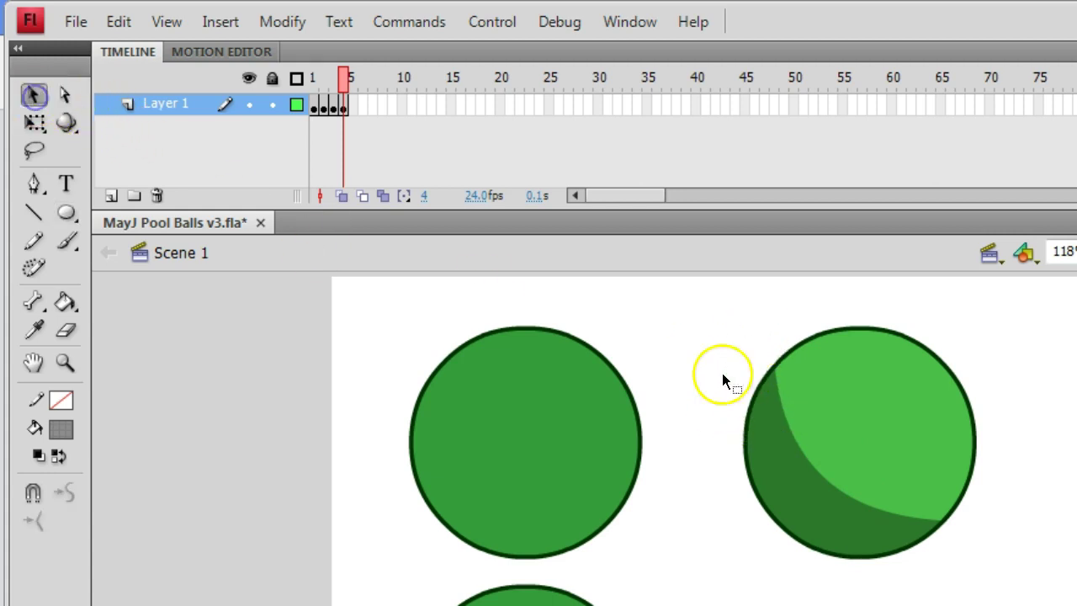
left_click_drag(678, 295, 1053, 596)
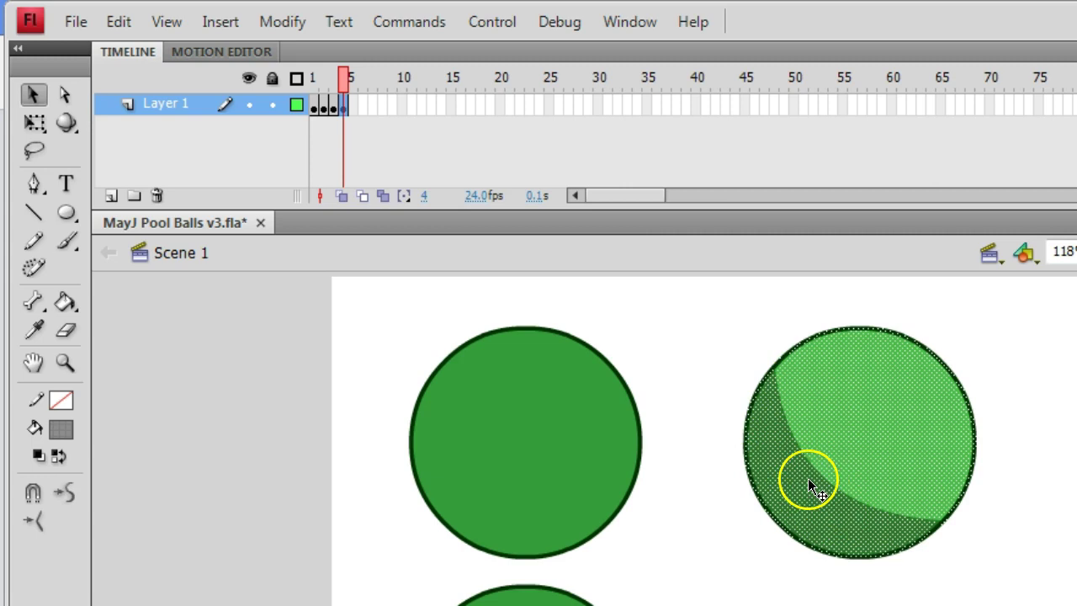
left_click(283, 22)
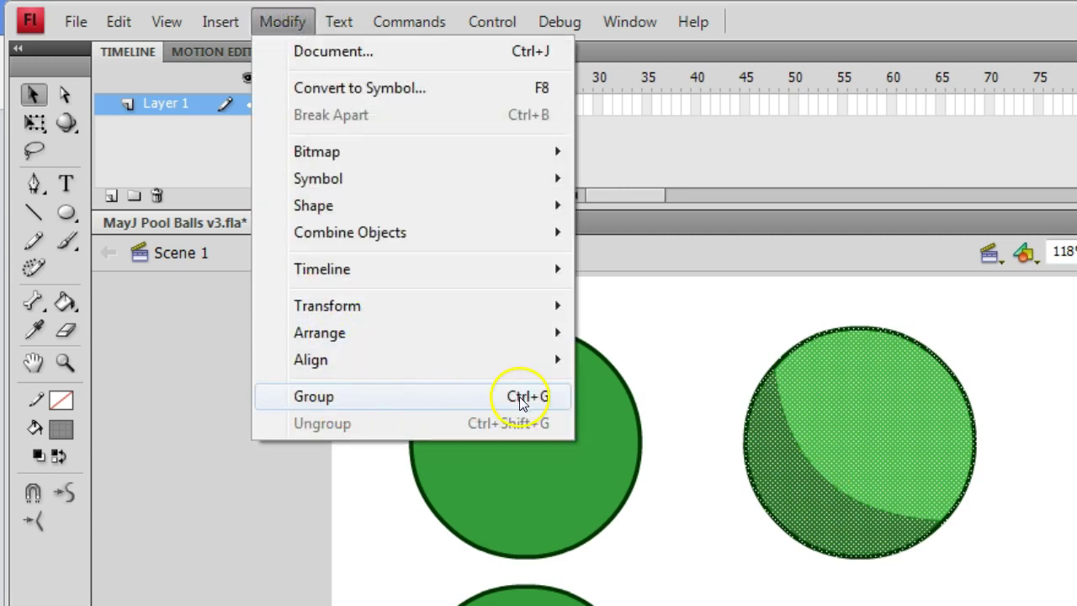
left_click(313, 396)
left_click(692, 371)
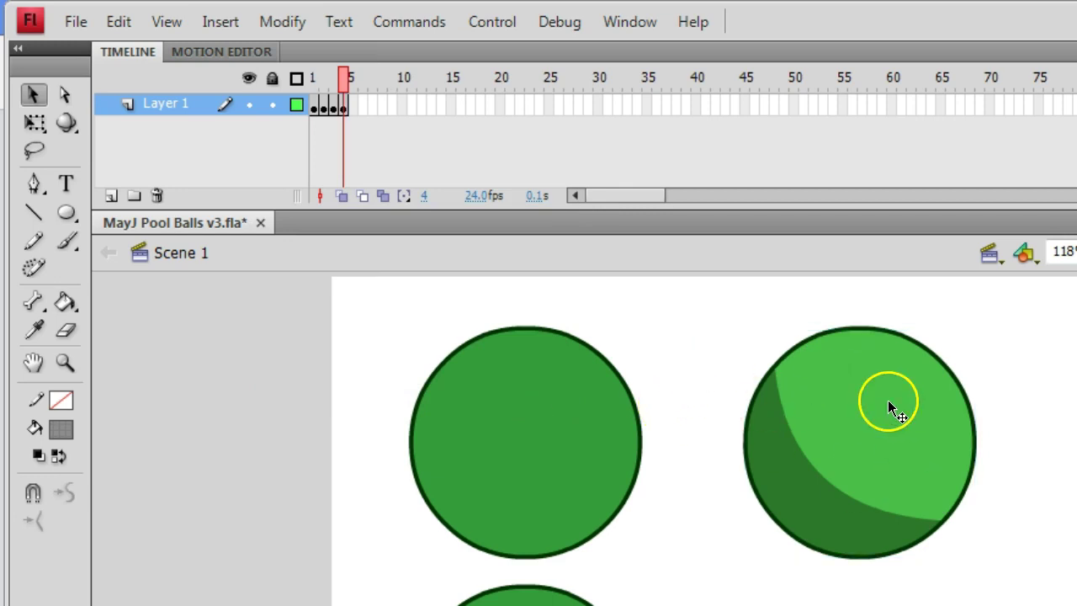
- Redraw the grey shadow oval behind the grouped ball's base
left_click(851, 465)
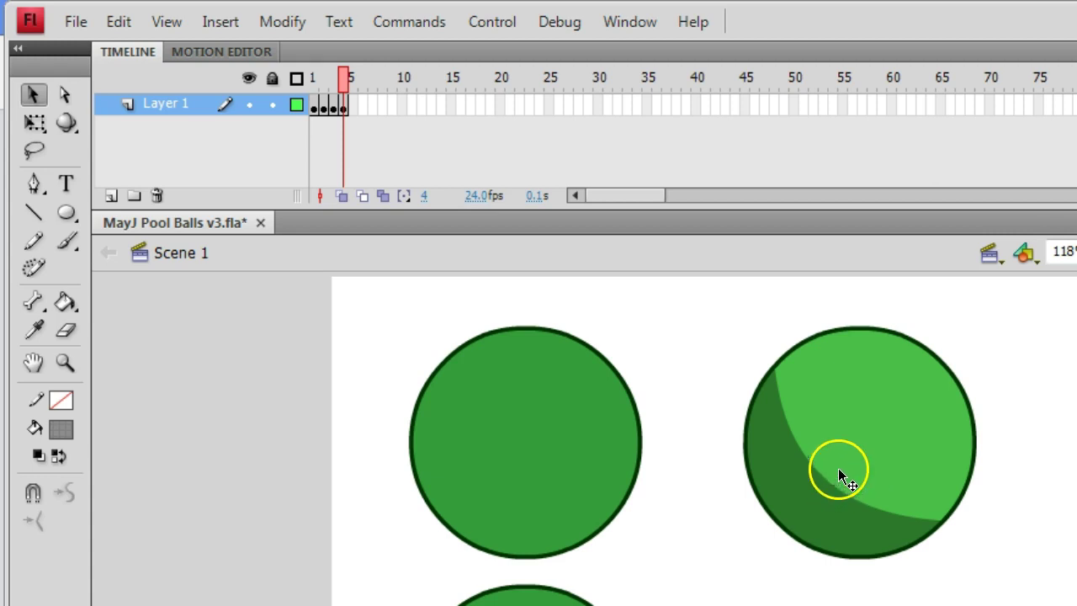
left_click(65, 215)
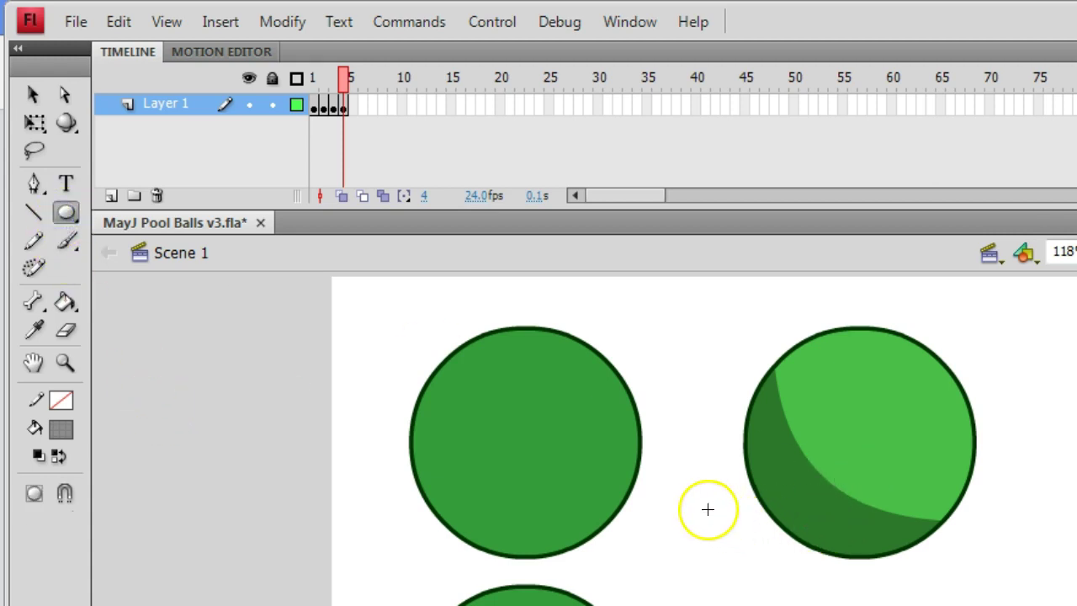
left_click_drag(704, 502, 976, 571)
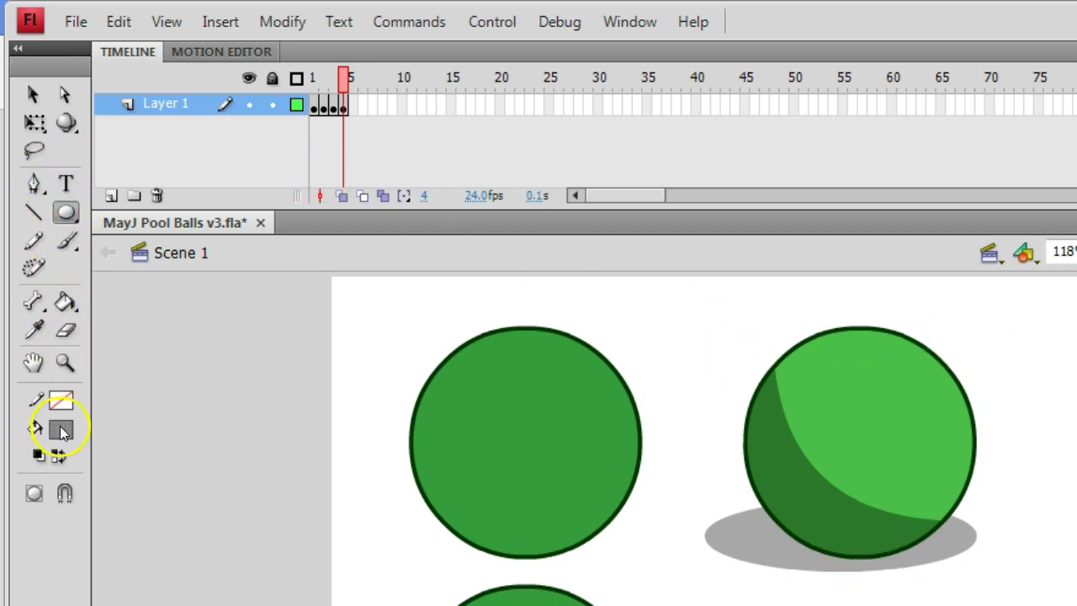
- Set the fill colour to white with reduced opacity
left_click(61, 430)
left_click(81, 570)
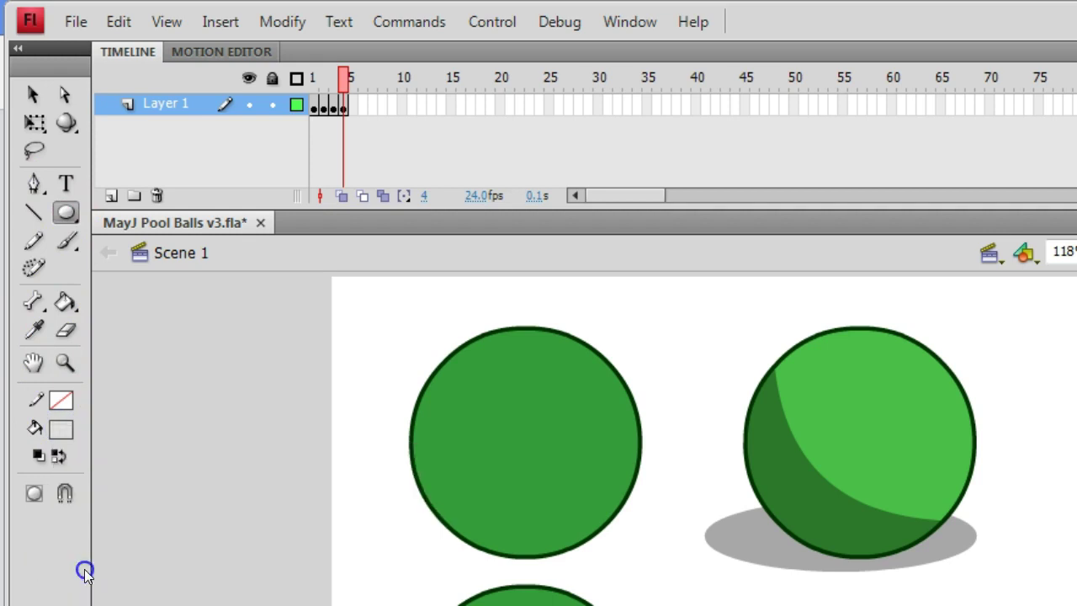
left_click(63, 430)
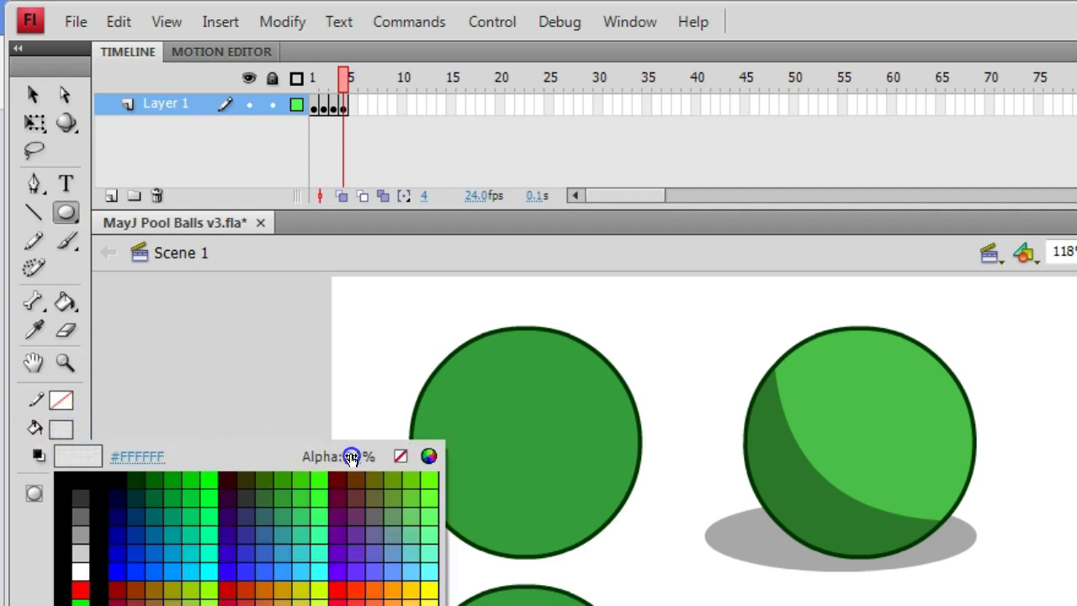
left_click_drag(353, 454, 649, 539)
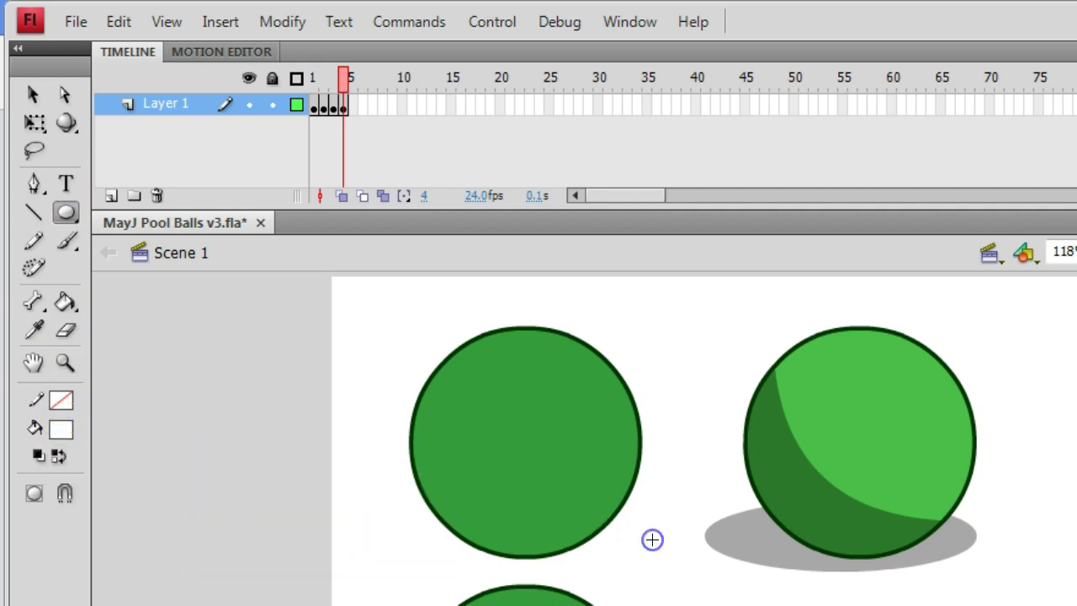
left_click(62, 430)
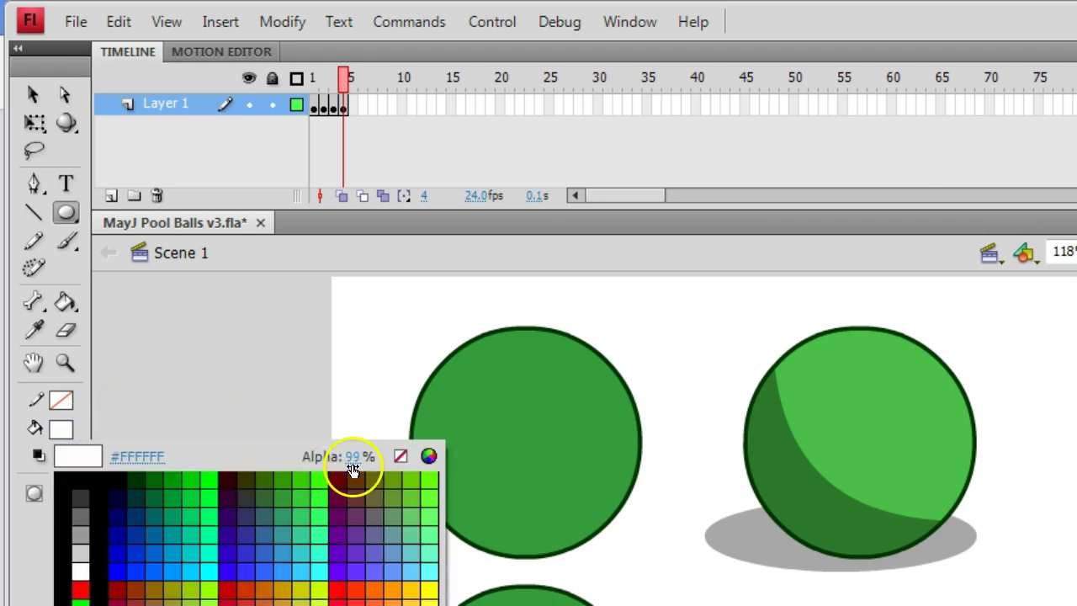
left_click_drag(360, 468, 372, 457)
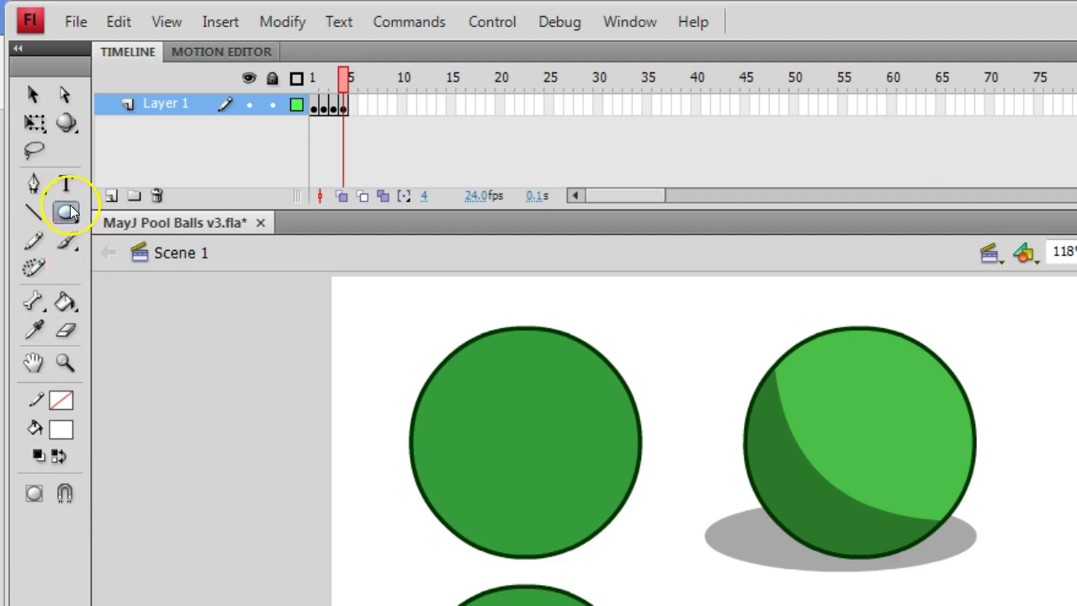
- Draw a small oval near the top right of the right ball and check it in Outline view
left_click(68, 212)
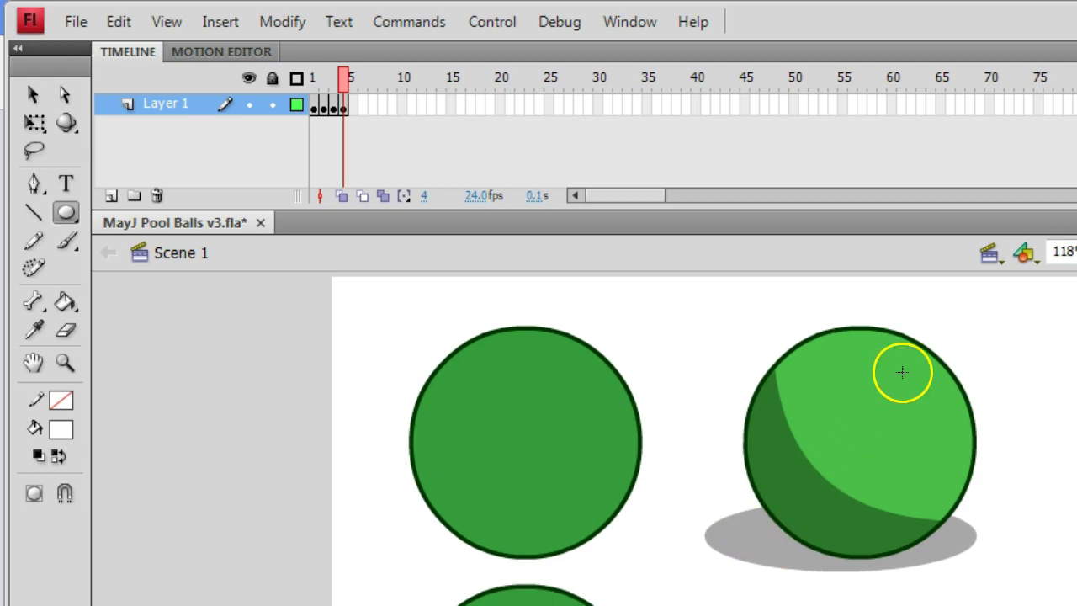
left_click_drag(878, 364, 925, 380)
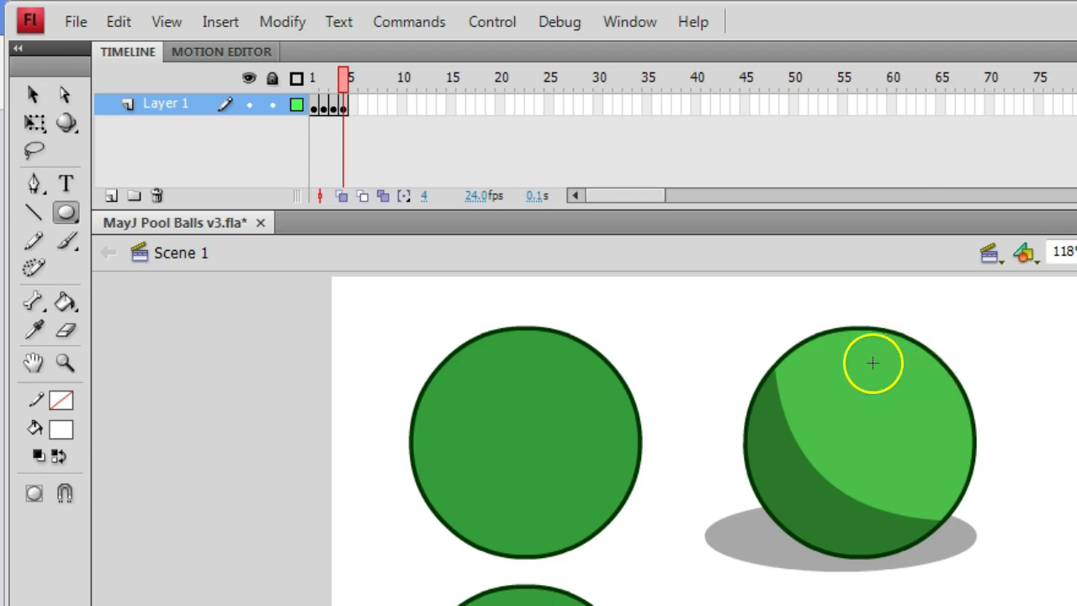
left_click(297, 105)
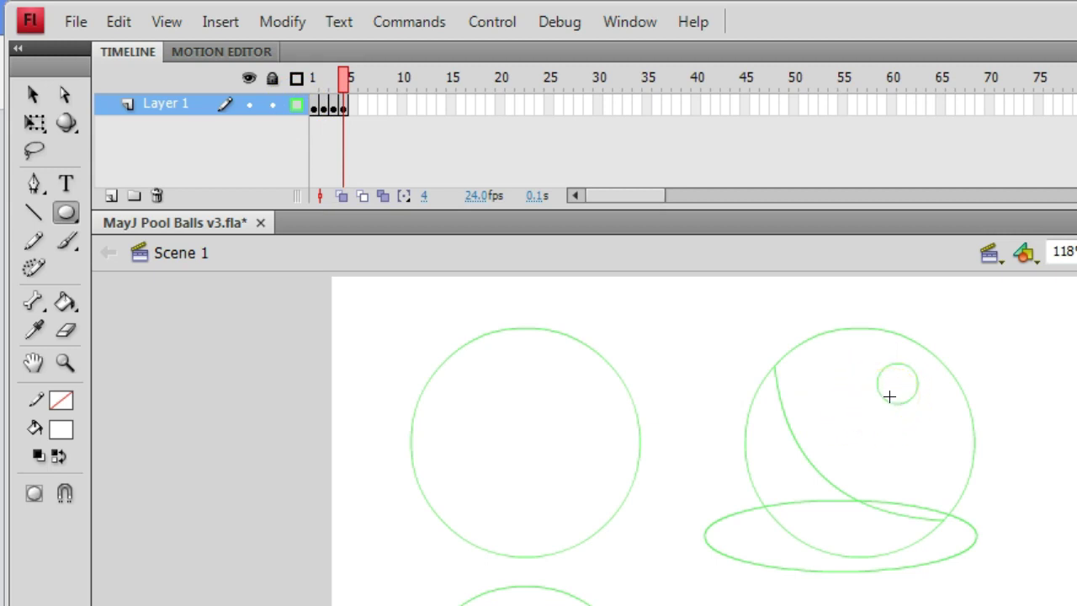
left_click(894, 426)
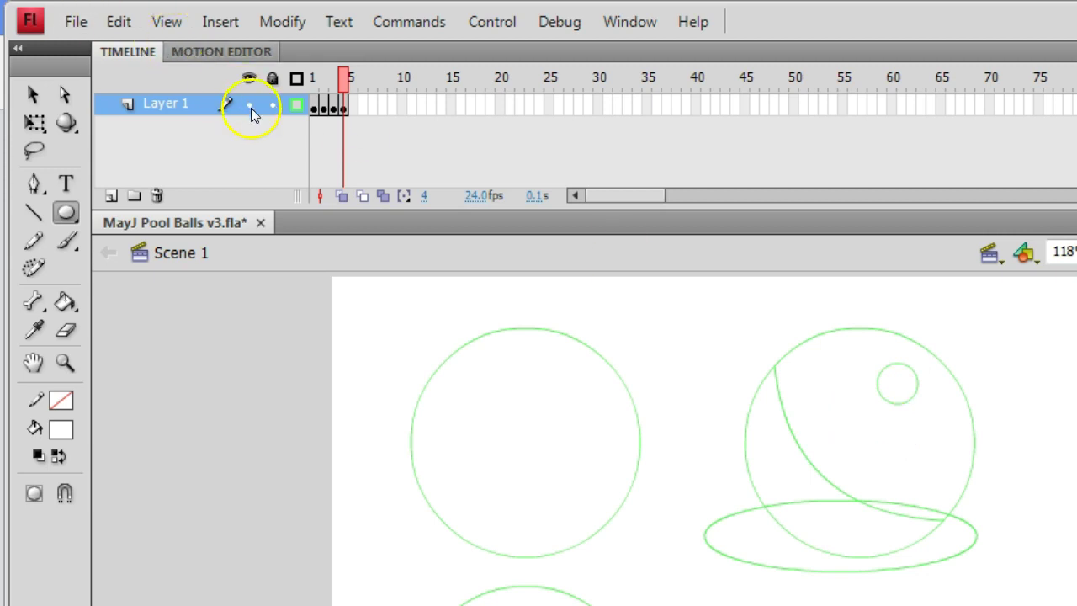
left_click(297, 104)
- Test-move the right ball, undo the move, and toggle the layer's outline view on and off
left_click(32, 94)
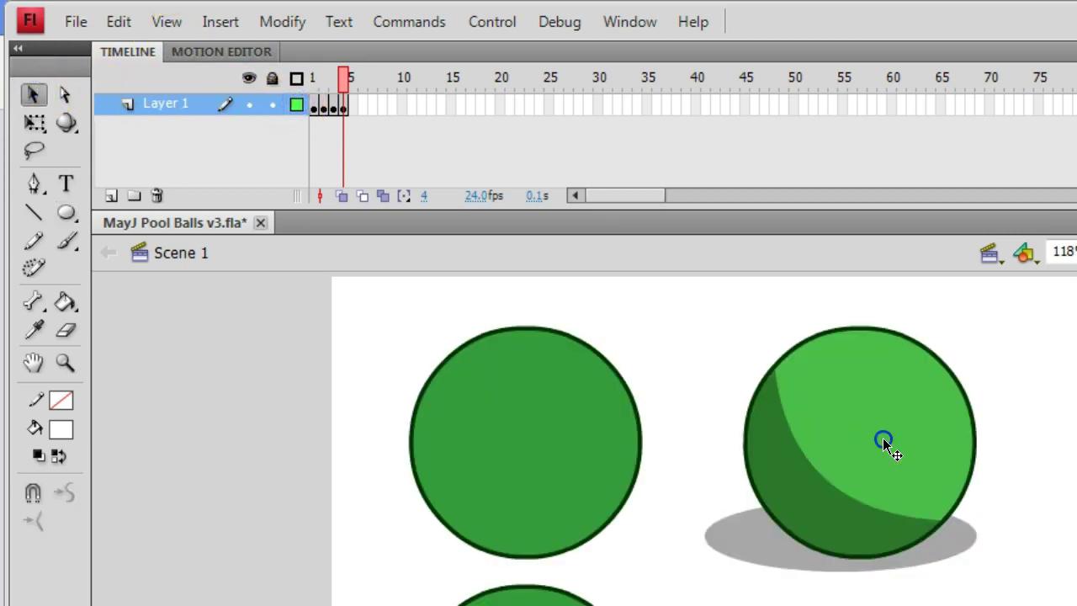
left_click_drag(883, 439, 799, 445)
left_click(886, 380)
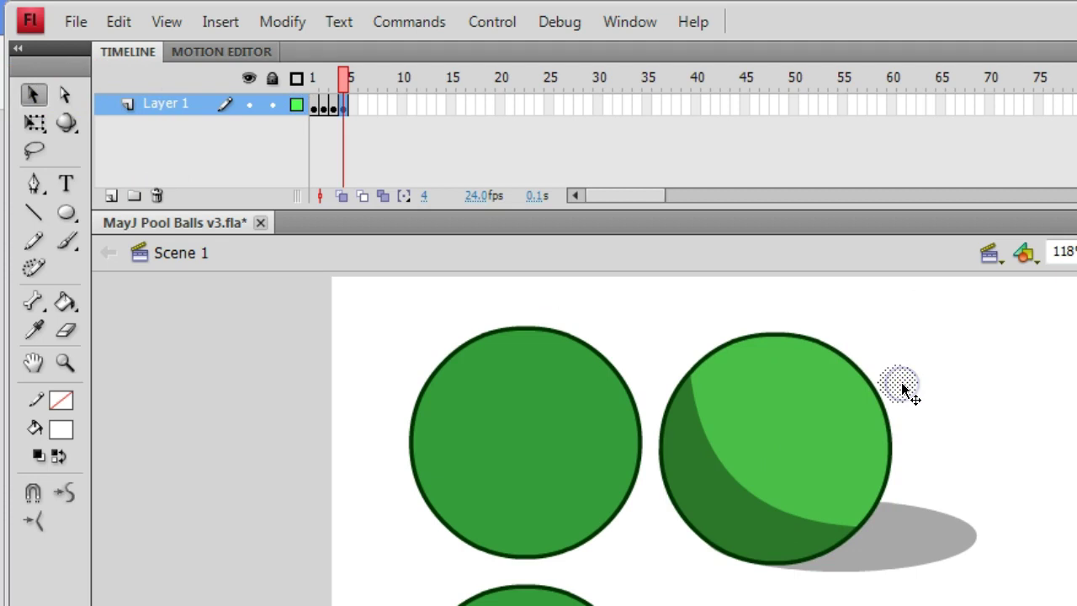
key("ctrl+z")
key("ctrl+z")
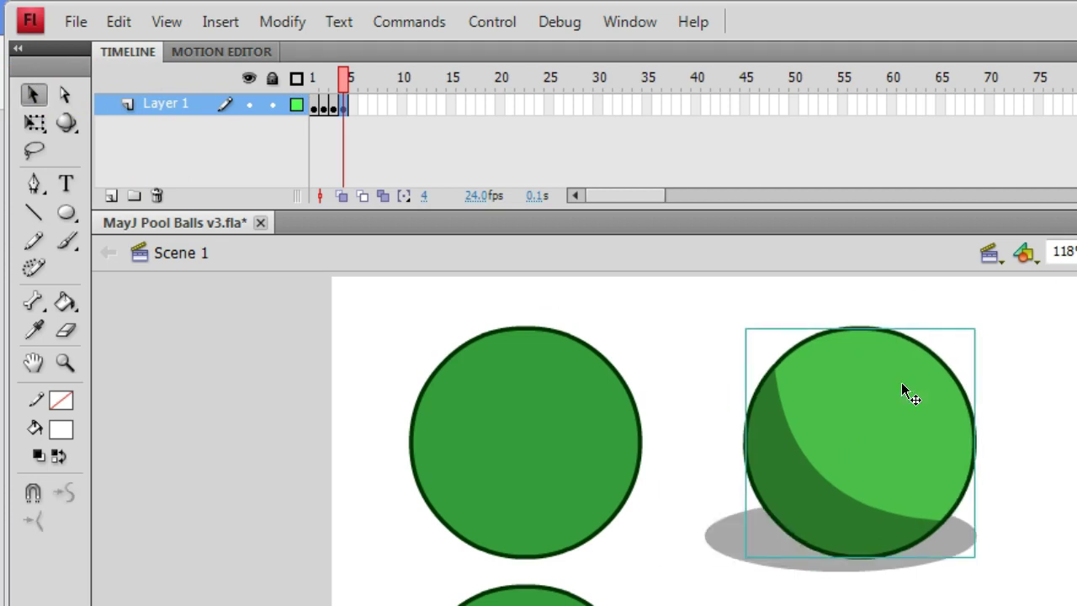
key("ctrl+shift+a")
key("ctrl+alt+shift+o")
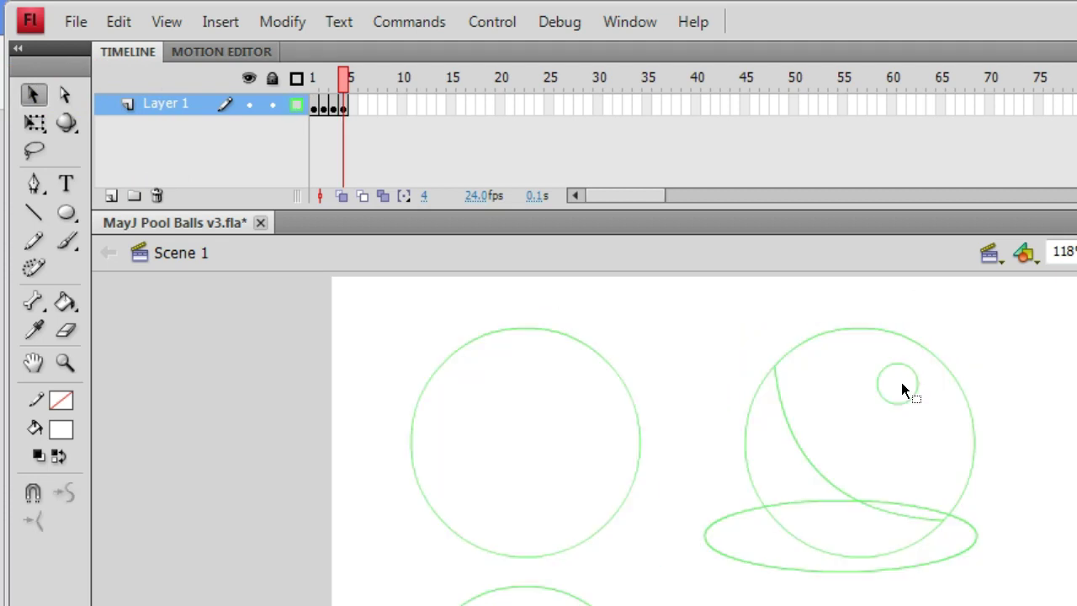
key("ctrl+alt+shift+o")
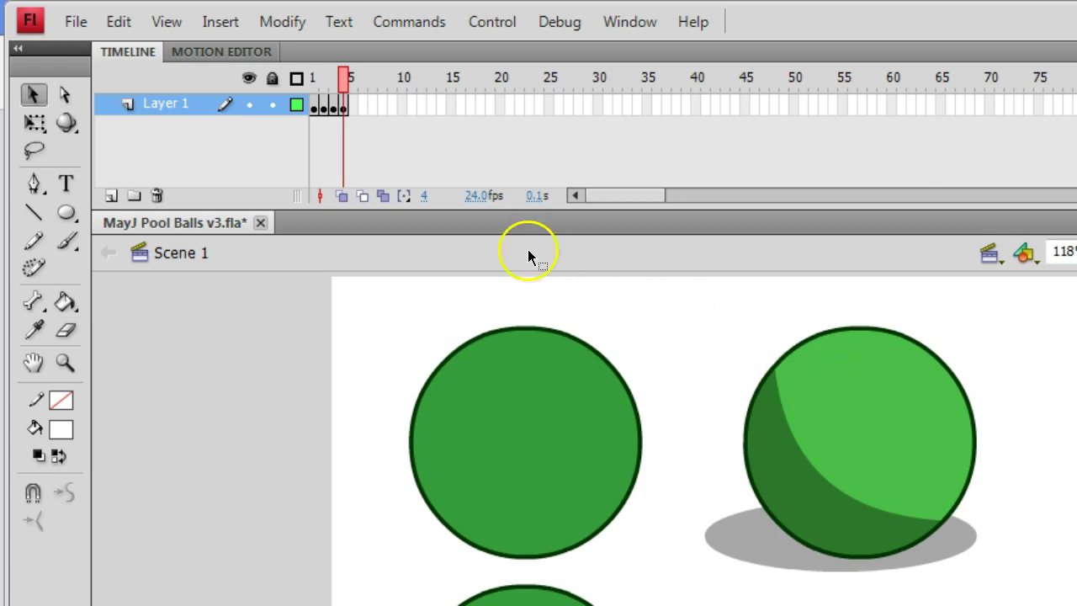
left_click(300, 106)
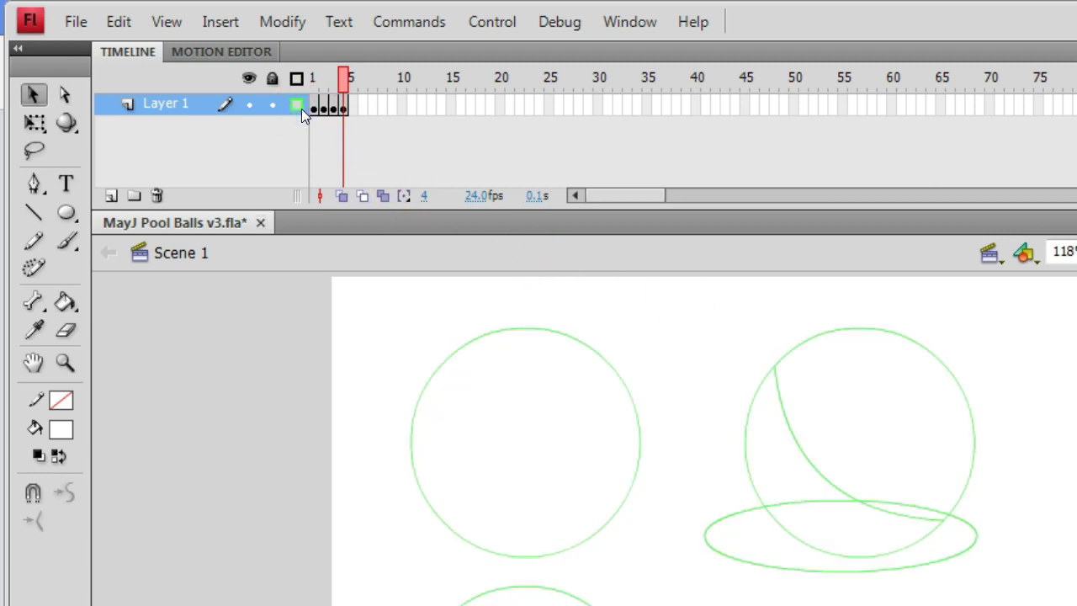
left_click(301, 108)
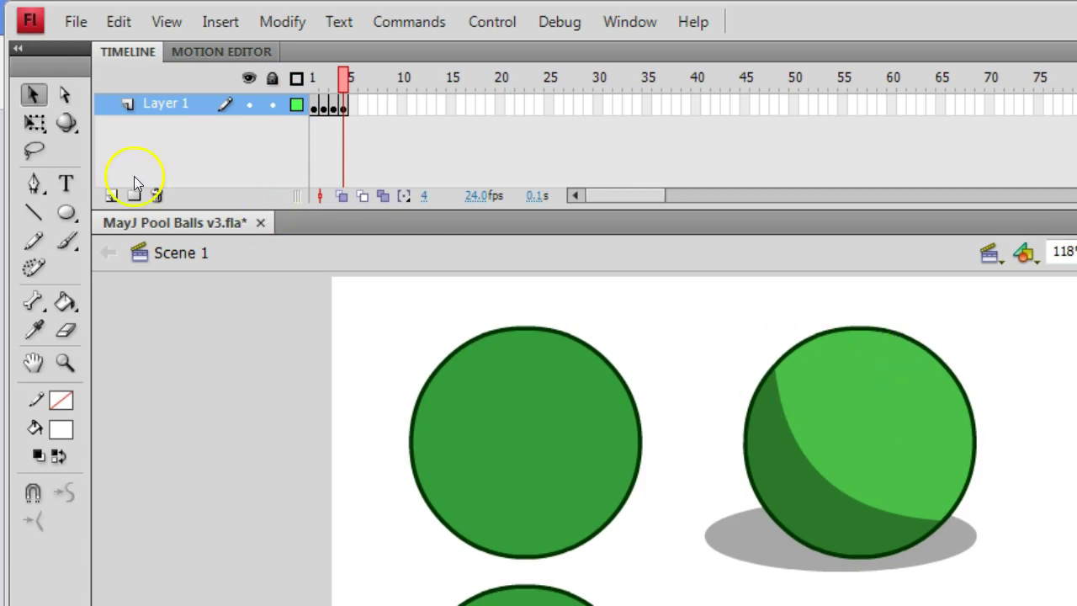
- Draw a large white gloss oval on the ball's upper right and a tiny white spot below it, as separate objects
left_click(75, 216)
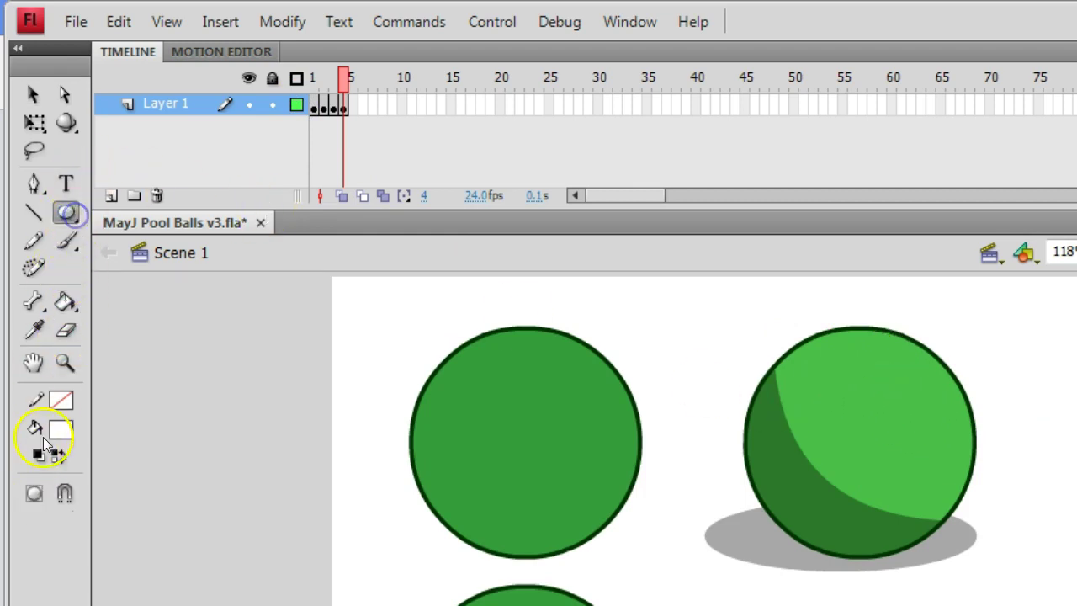
left_click(34, 495)
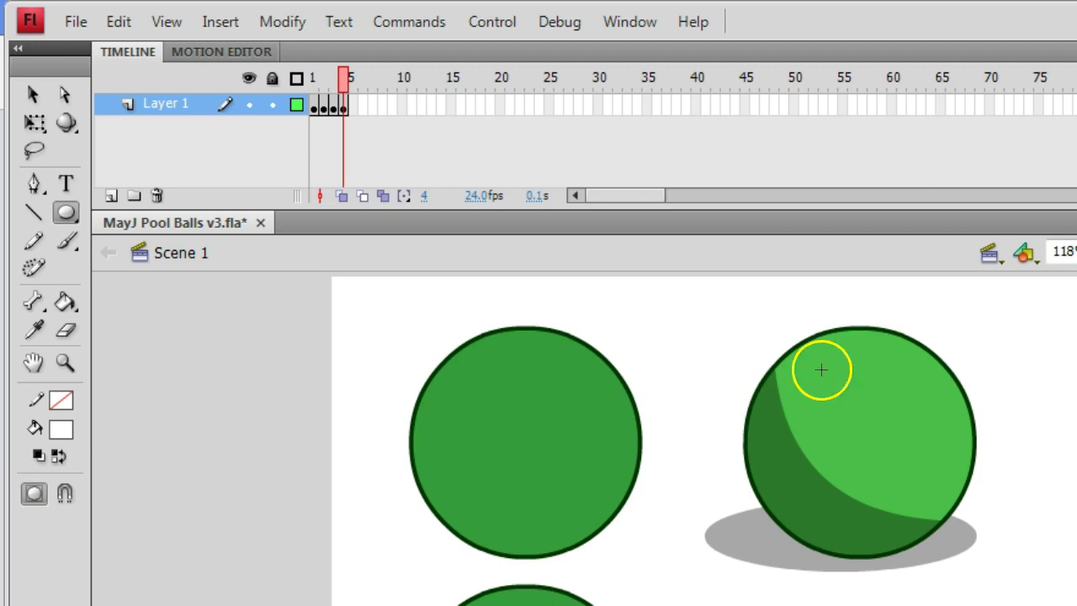
left_click_drag(878, 353, 915, 390)
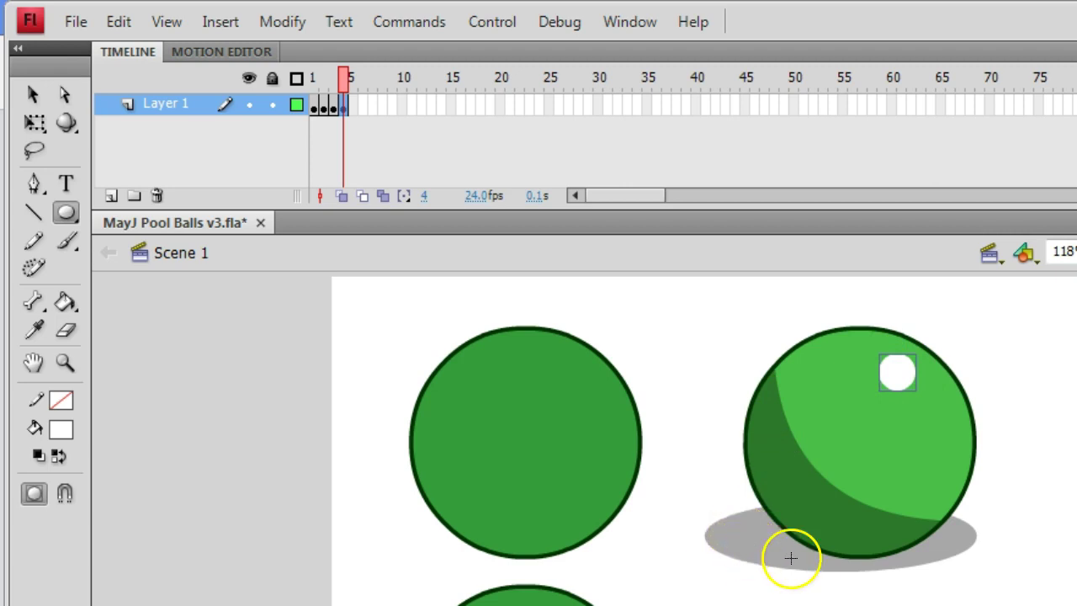
left_click_drag(924, 412, 924, 412)
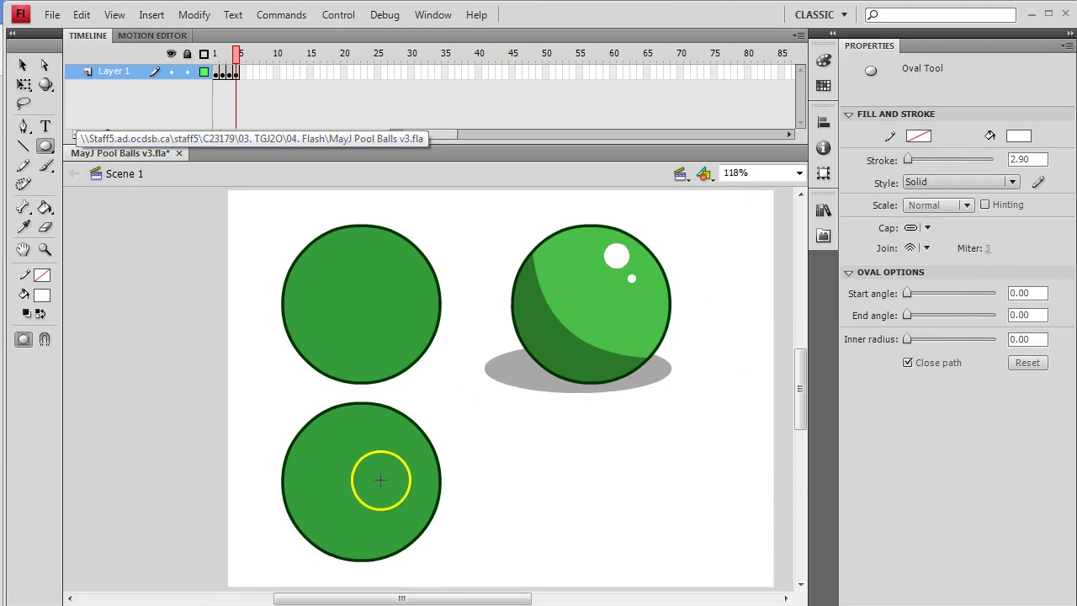
- Delete the plain bottom-left ball
left_click(23, 65)
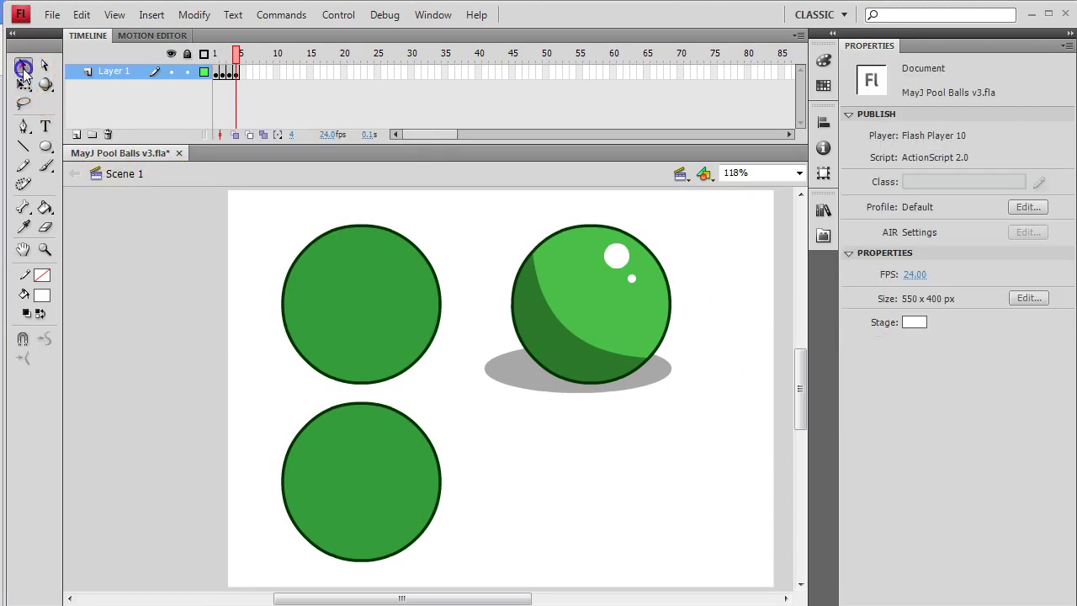
left_click(383, 486)
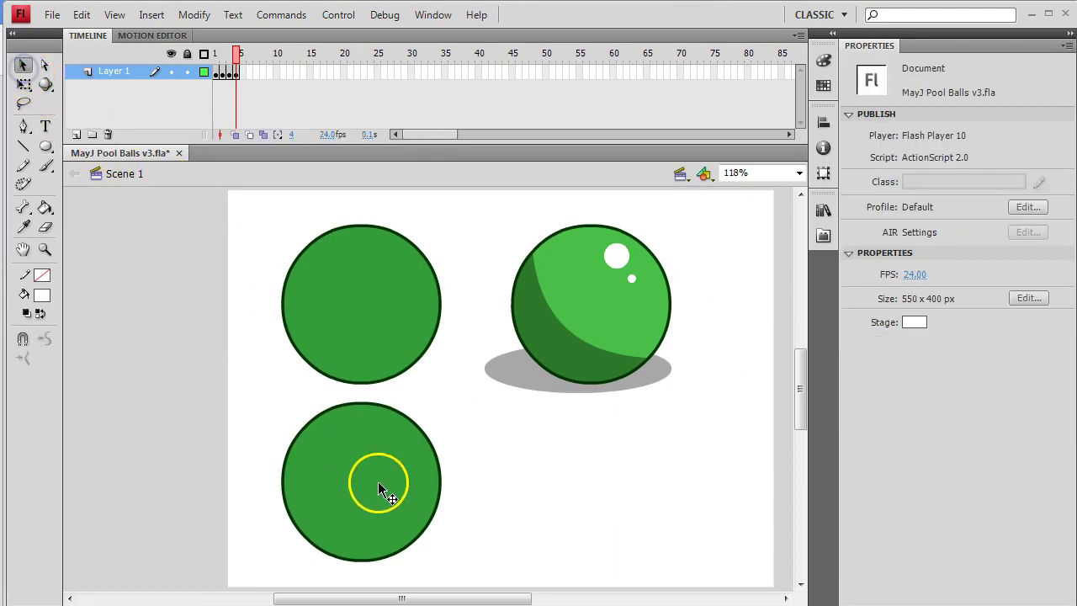
left_click(489, 249)
left_click(386, 449)
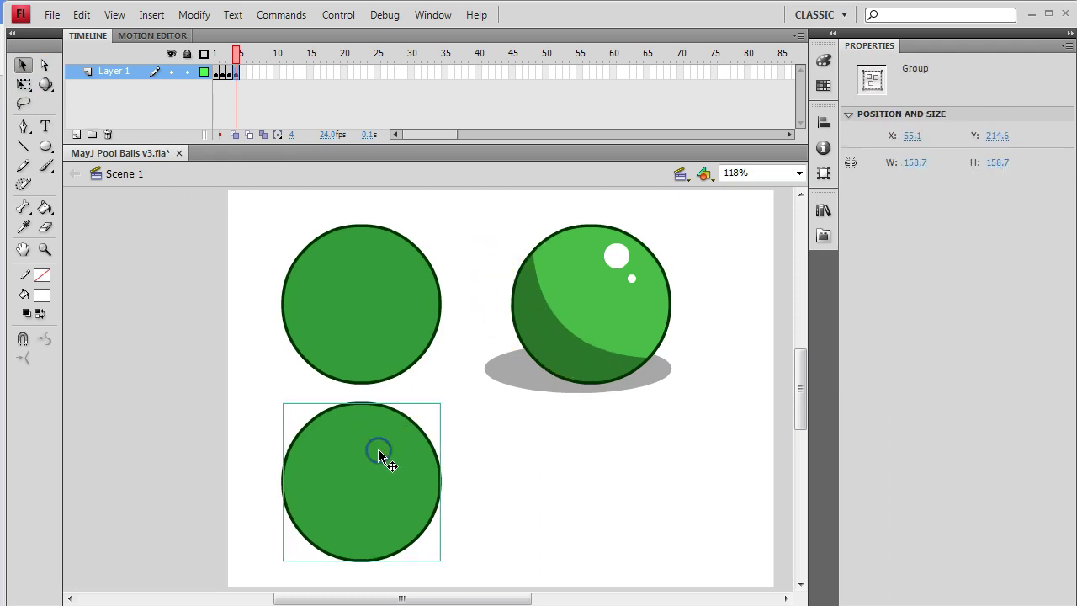
key("Delete")
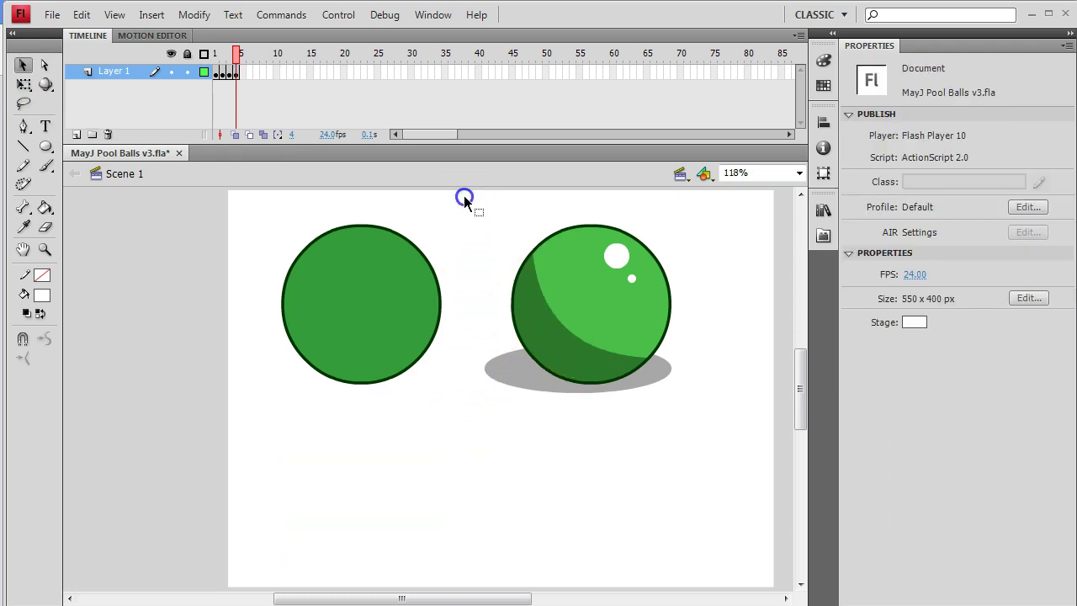
- Group the glossy right ball with its highlights and shadow, and place a copy at bottom left
left_click_drag(464, 195, 710, 414)
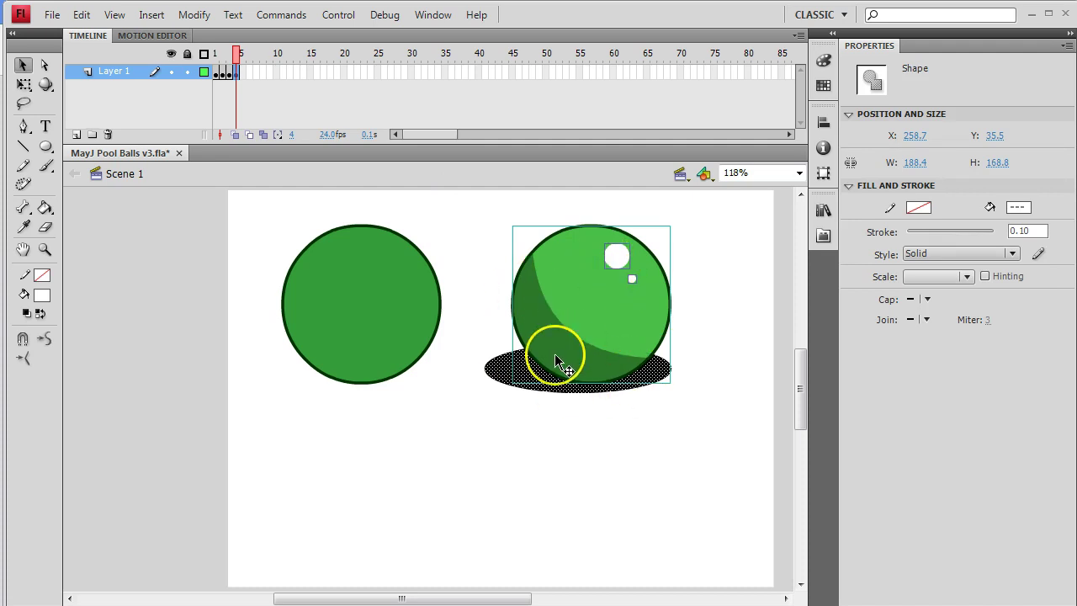
key("ctrl+g")
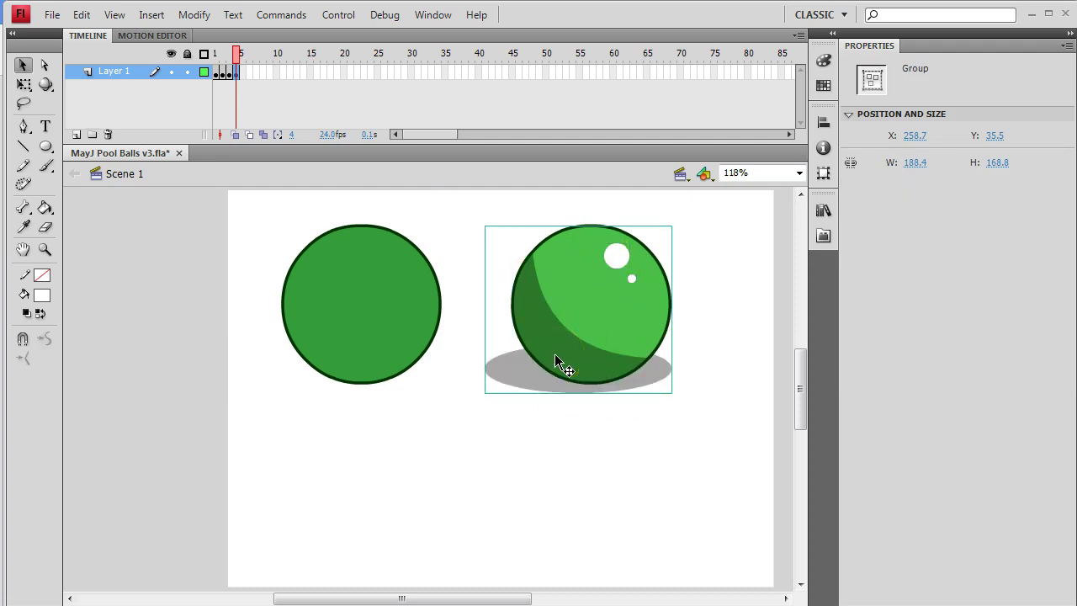
left_click(579, 438)
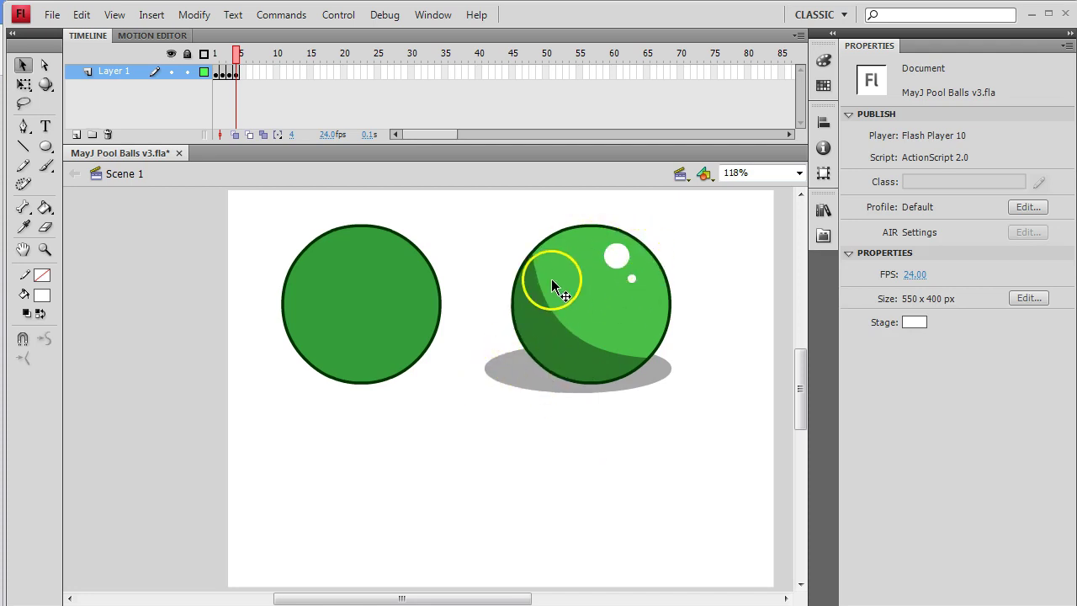
left_click(498, 372)
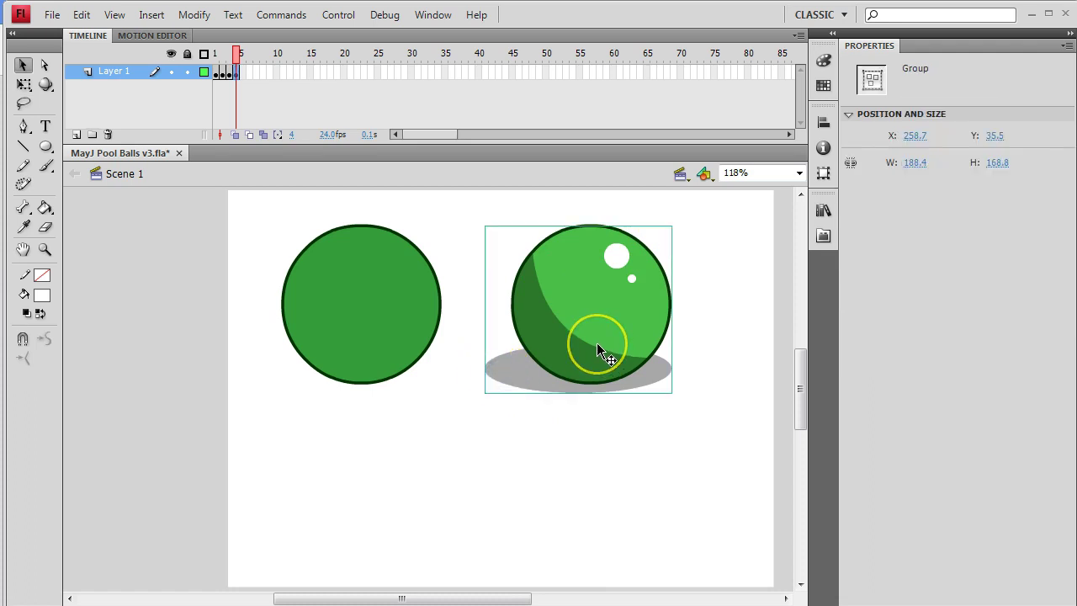
left_click_drag(597, 349, 378, 504)
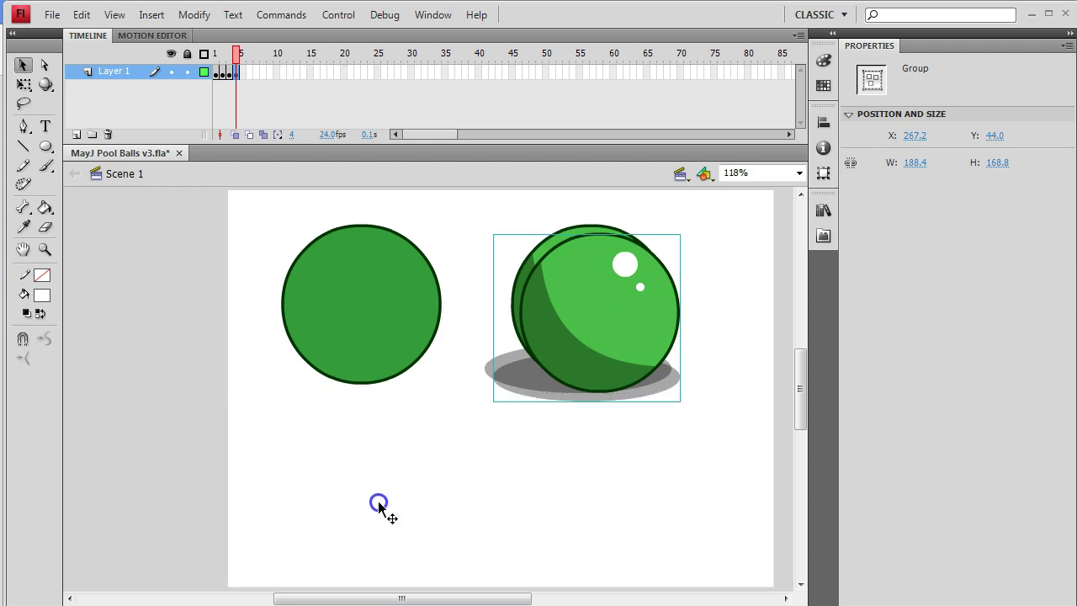
left_click(542, 512)
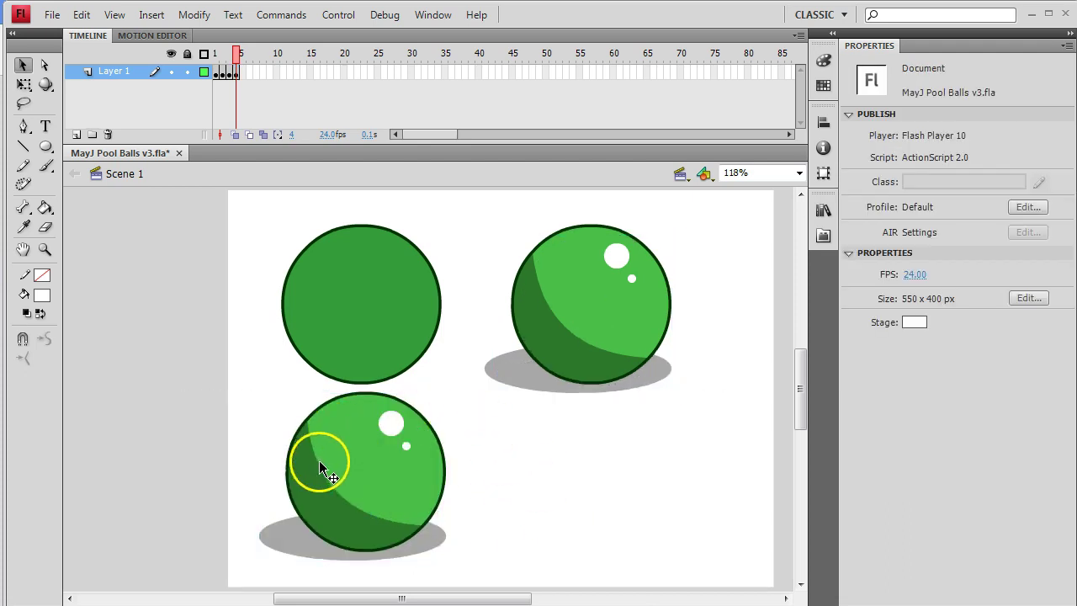
- Enter the copied bottom ball's nested groups and select its light-green fill area
left_click(352, 489)
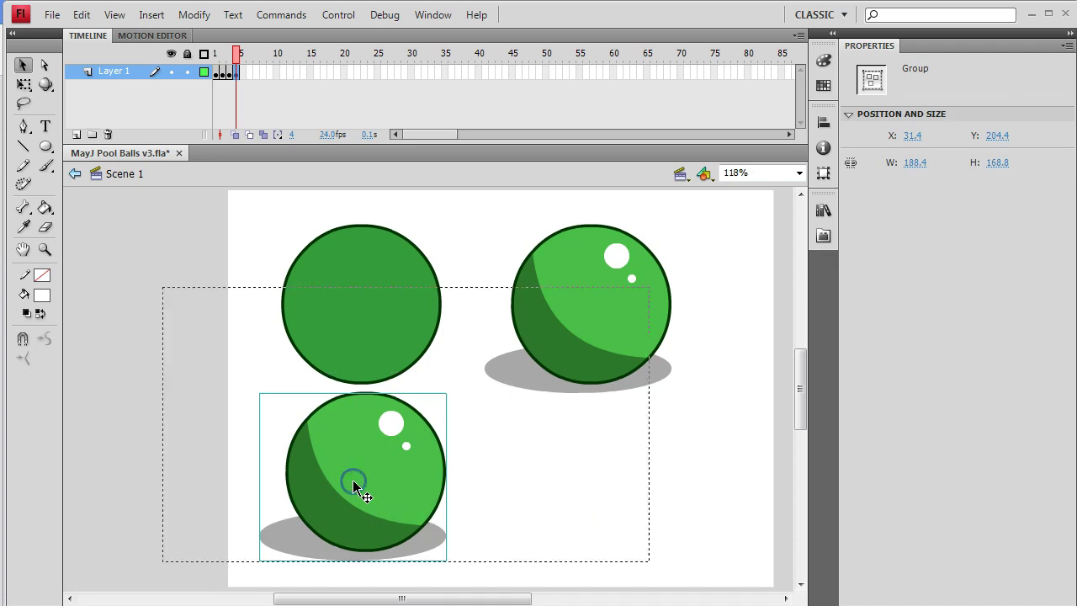
double_click(353, 487)
double_click(355, 469)
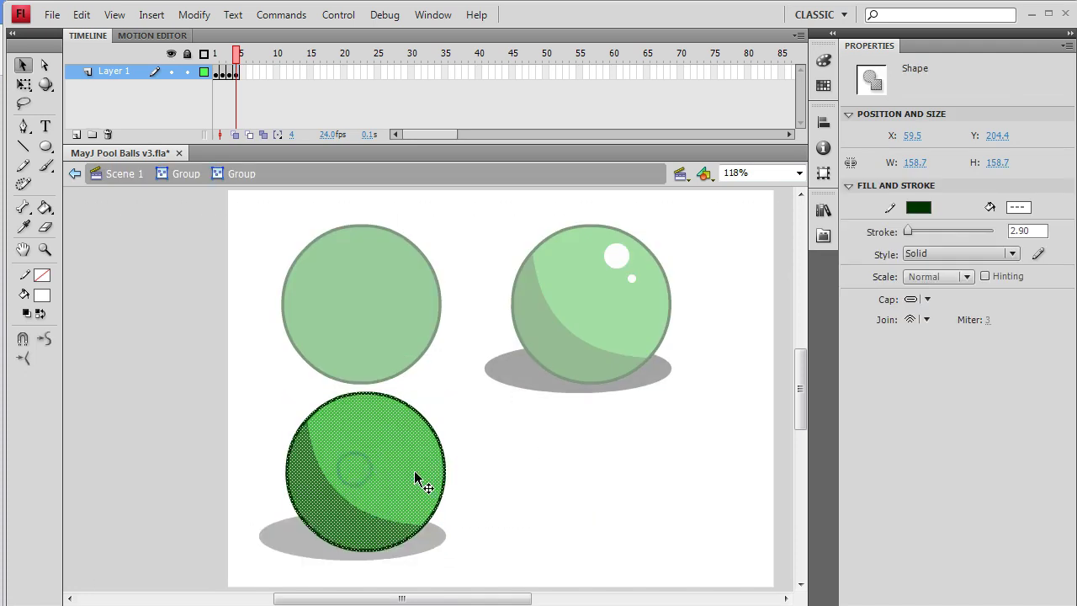
left_click(491, 488)
left_click(367, 481)
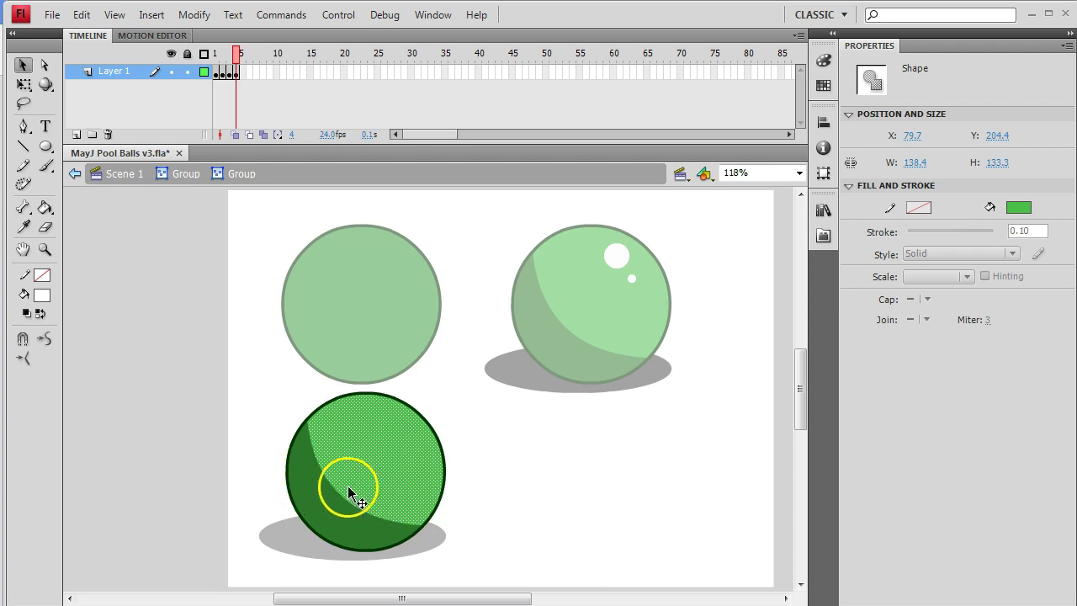
left_click(315, 500)
left_click(354, 472)
left_click(319, 500)
left_click(364, 471)
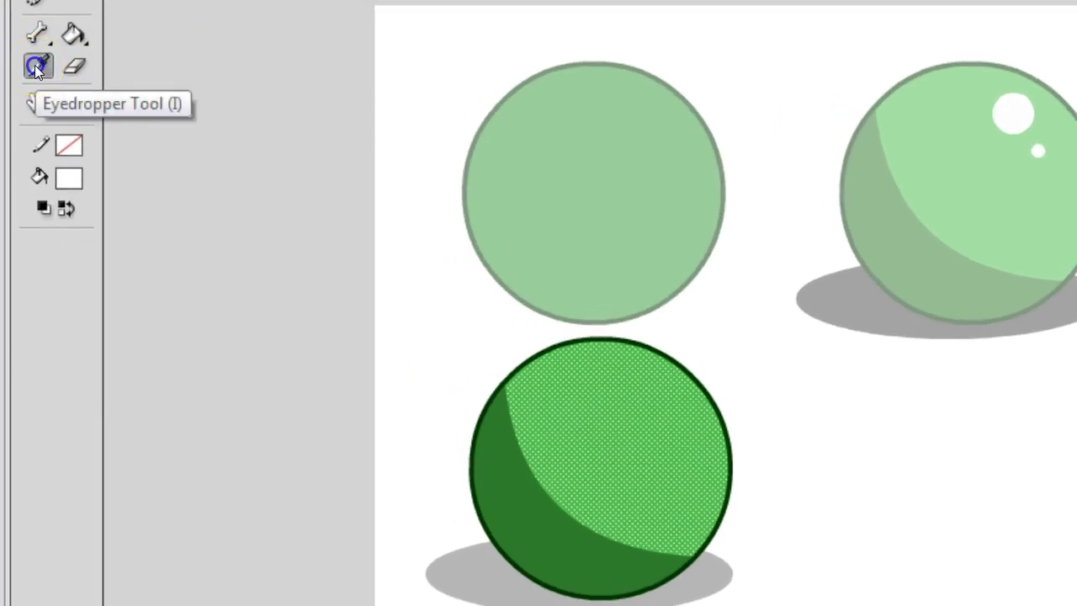
- Recolour the light area with the sampled dark green #2B7829 so the ball is one solid fill
left_click(34, 65)
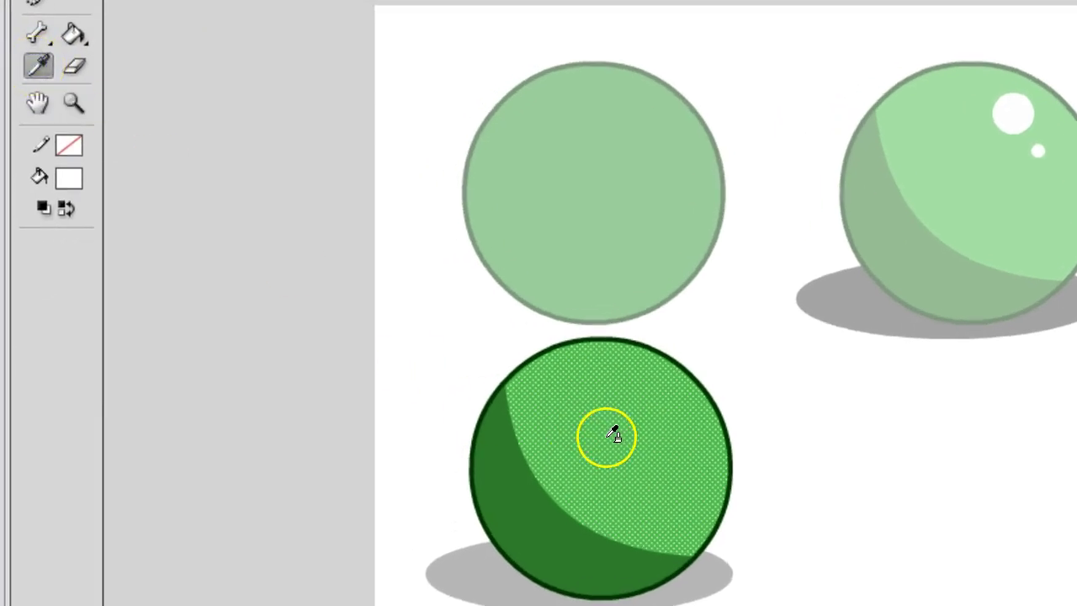
left_click(530, 515)
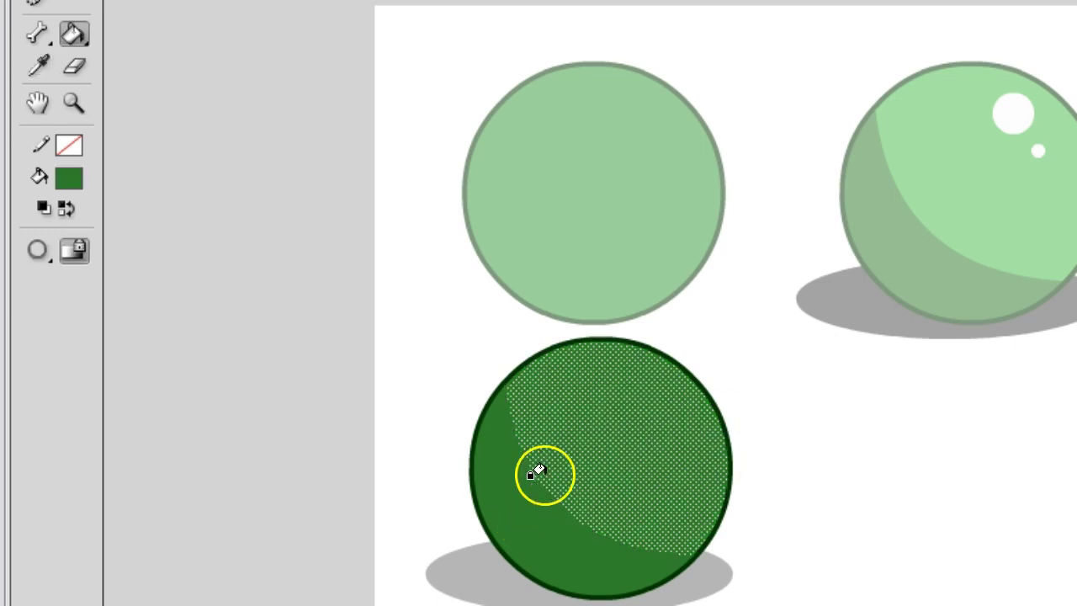
key("v")
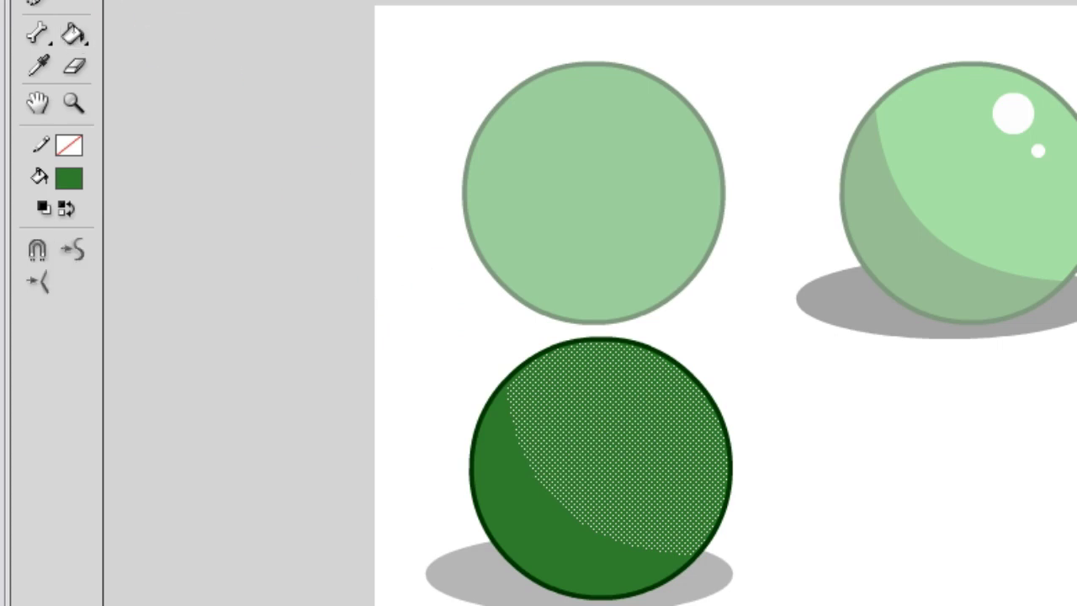
left_click(444, 308)
left_click(545, 487)
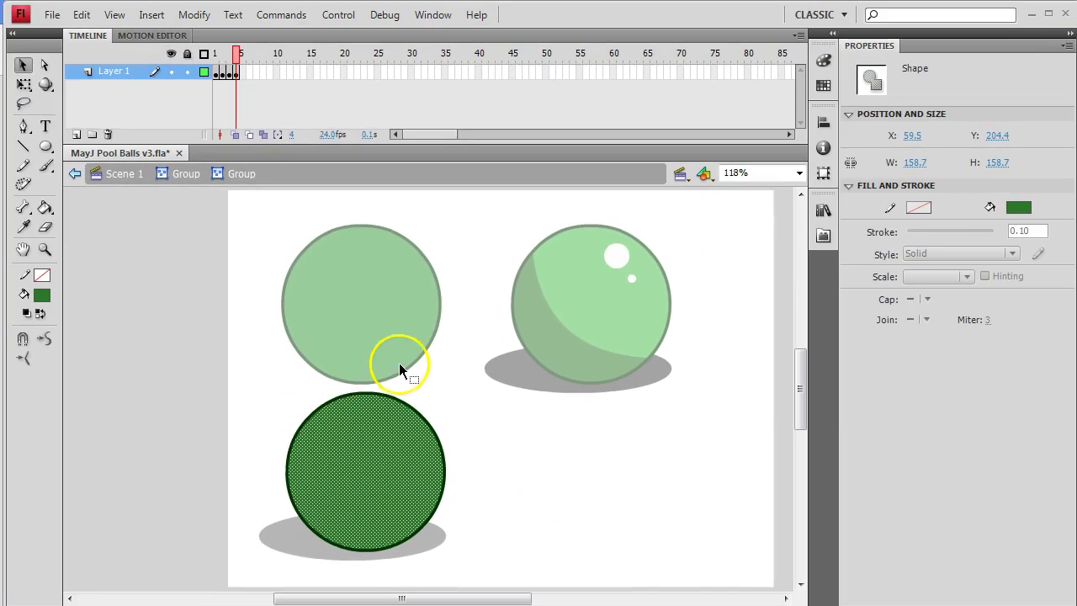
- Choose the green radial gradient as the fill colour
left_click(821, 61)
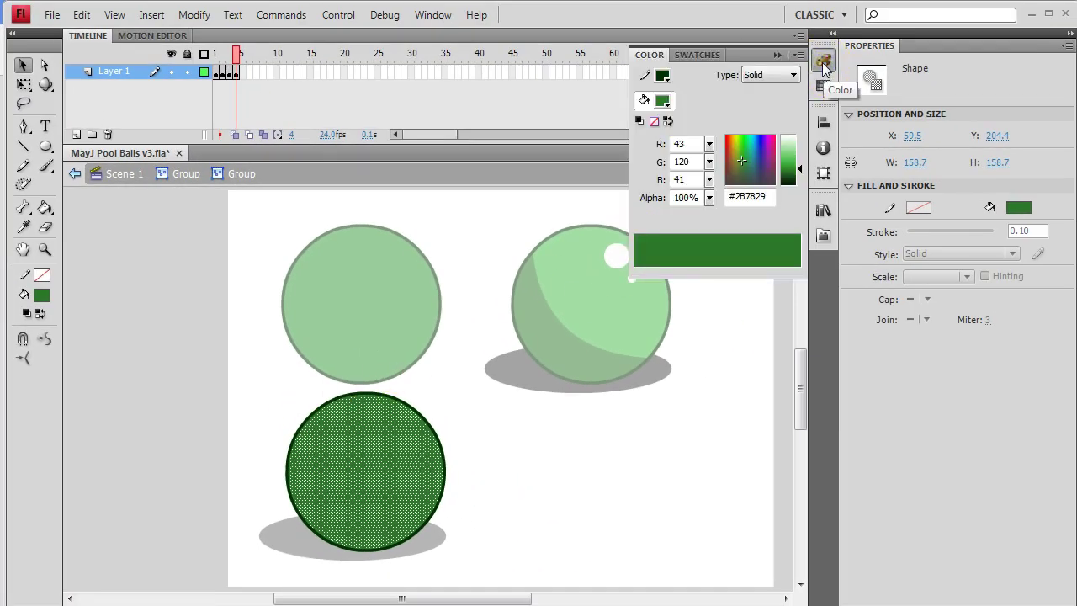
left_click(822, 61)
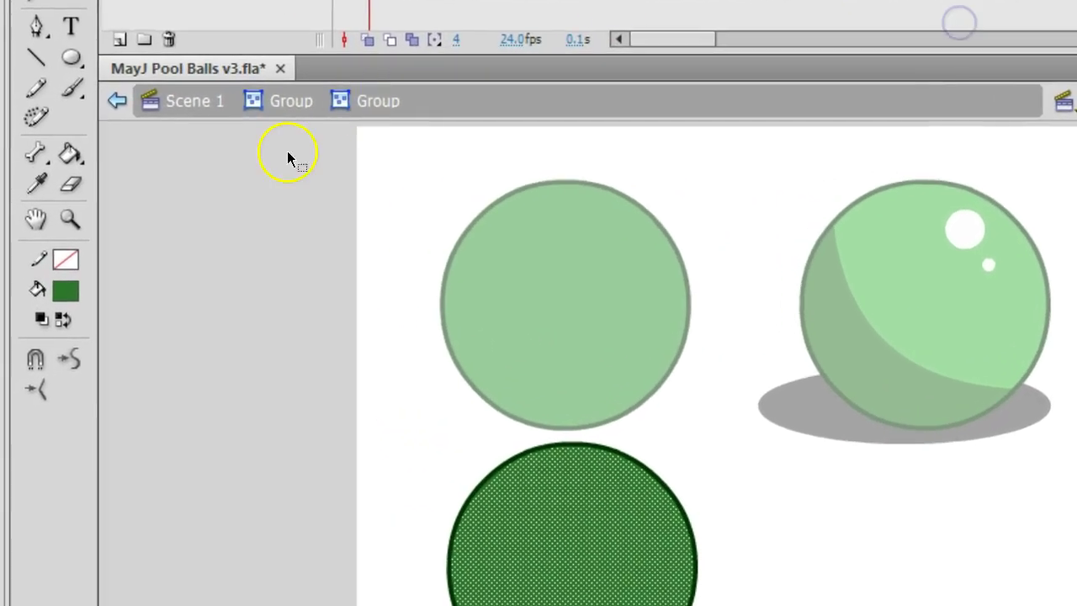
left_click(66, 290)
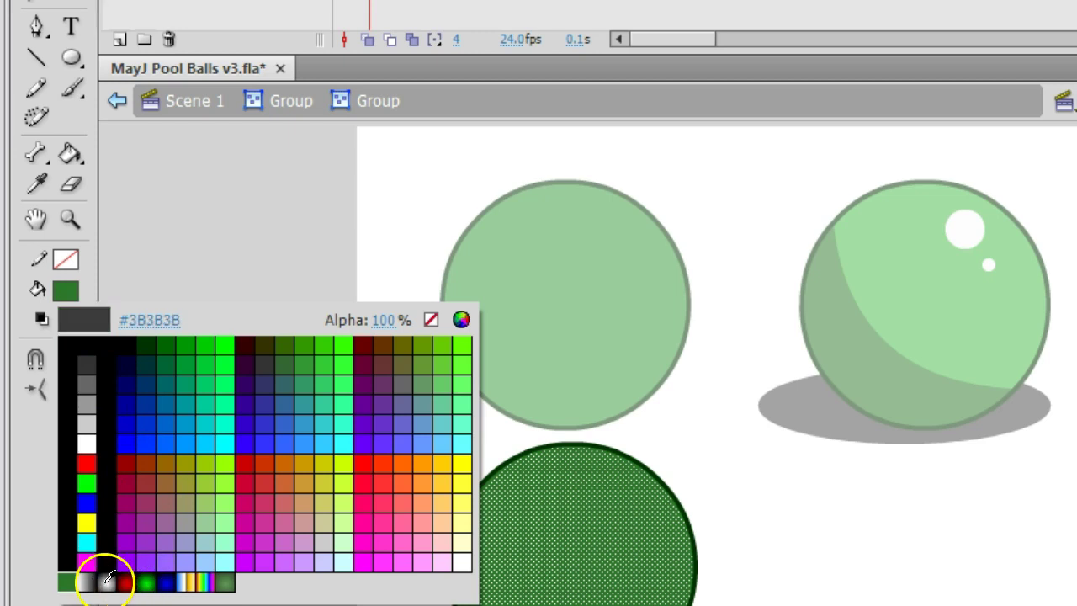
left_click(146, 583)
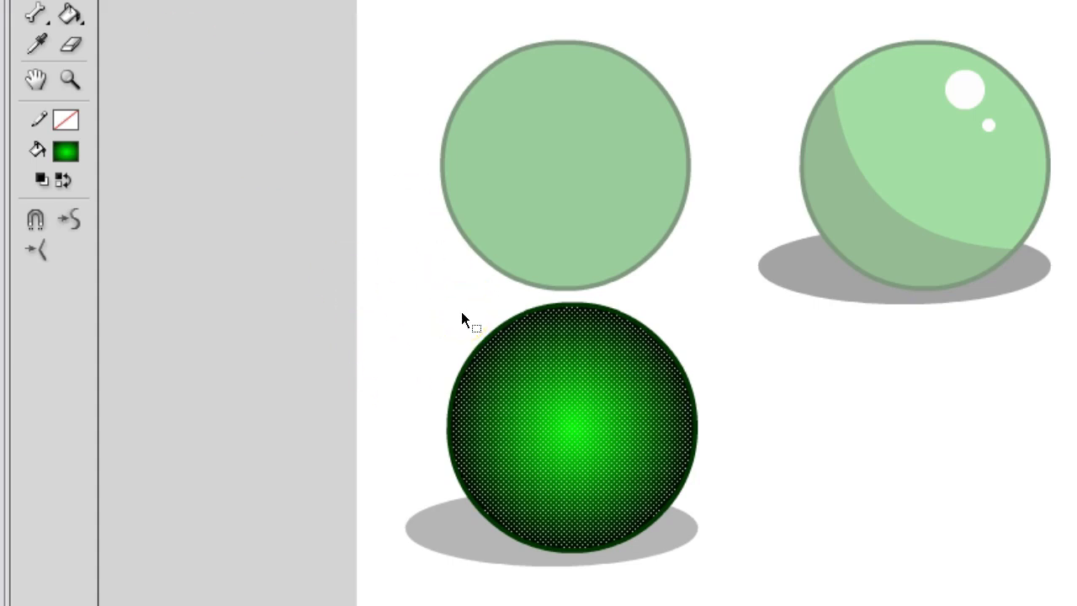
left_click(412, 337)
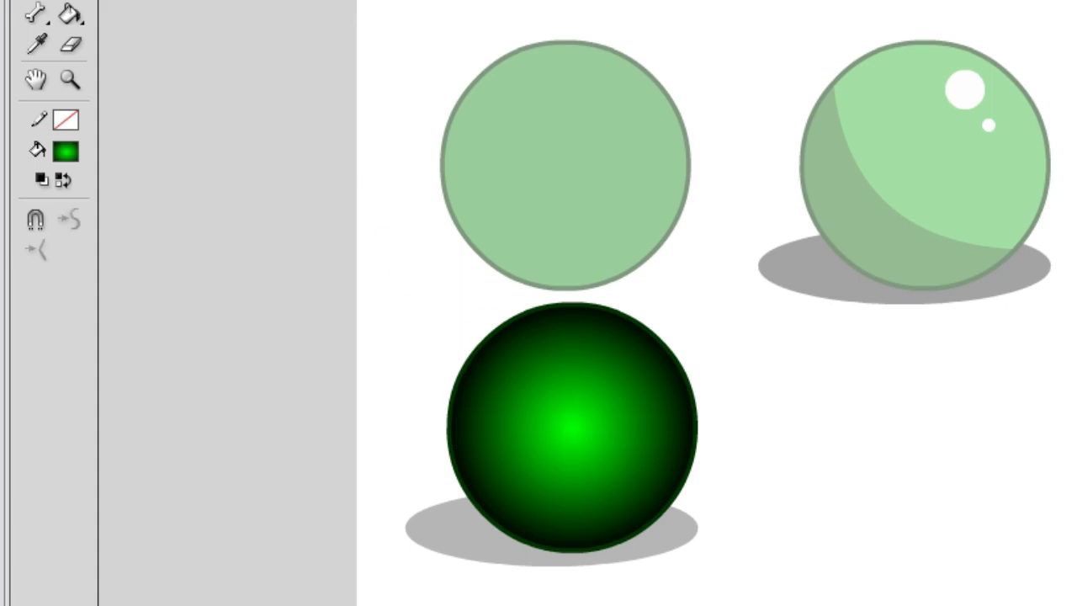
- Pour the gradient into the bottom ball with its bright spot at the upper right
left_click(71, 12)
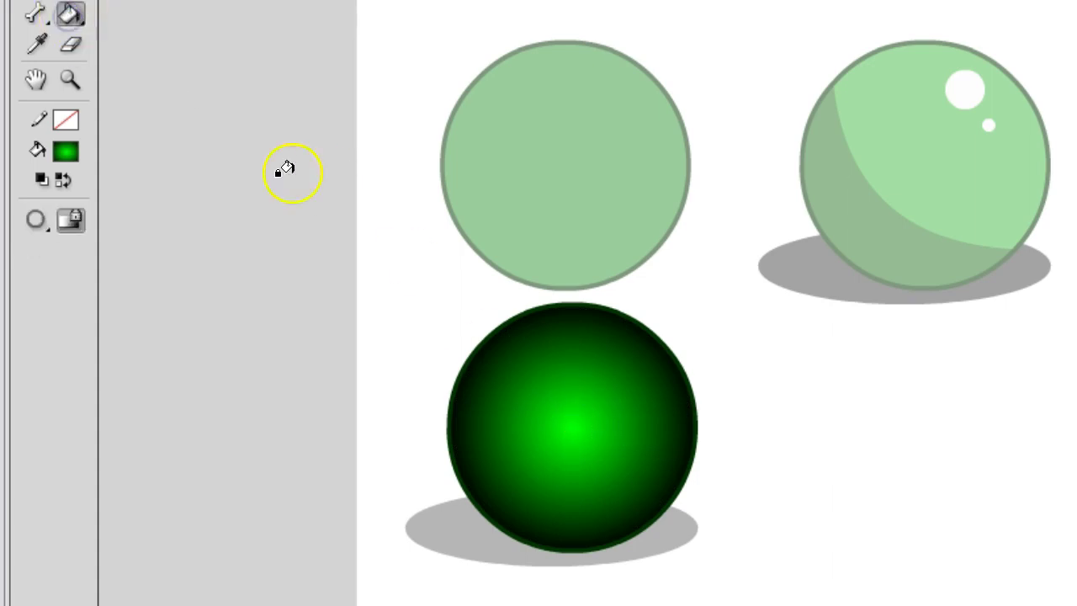
left_click(612, 358)
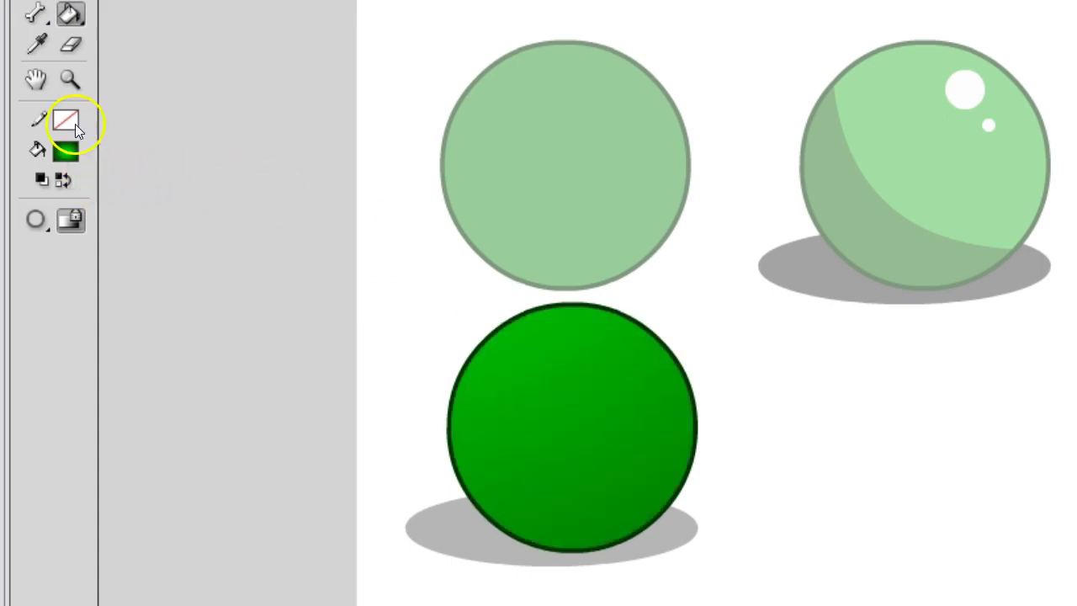
left_click(584, 387)
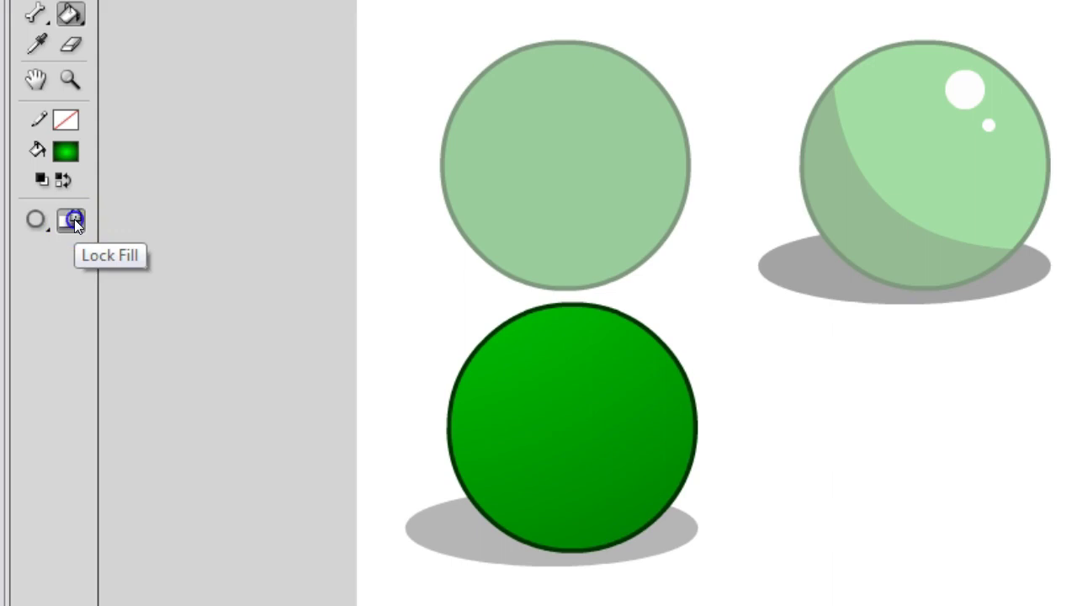
left_click(606, 355)
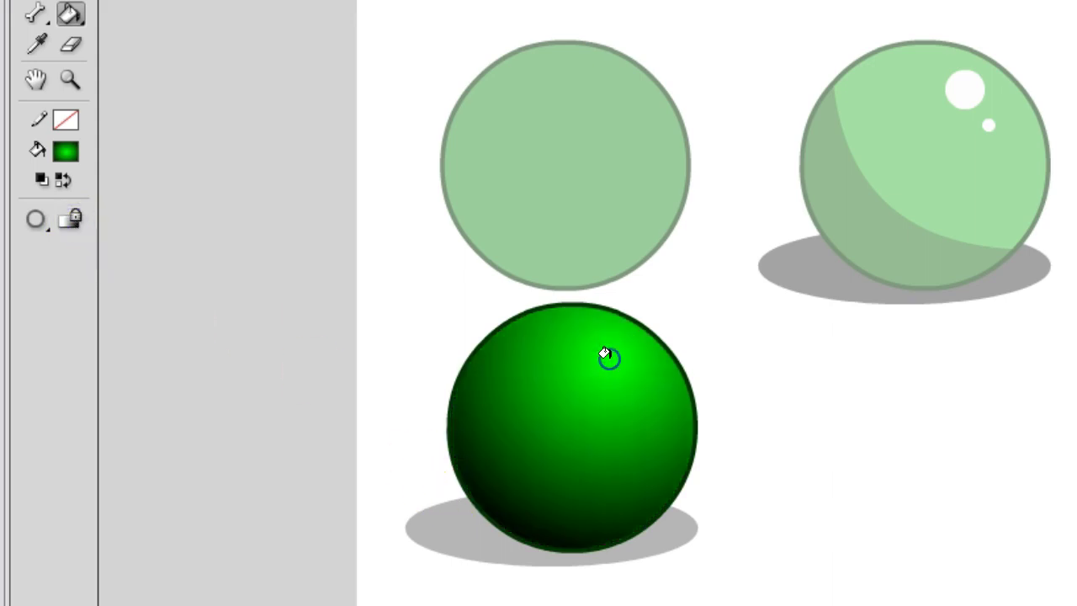
left_click(616, 366)
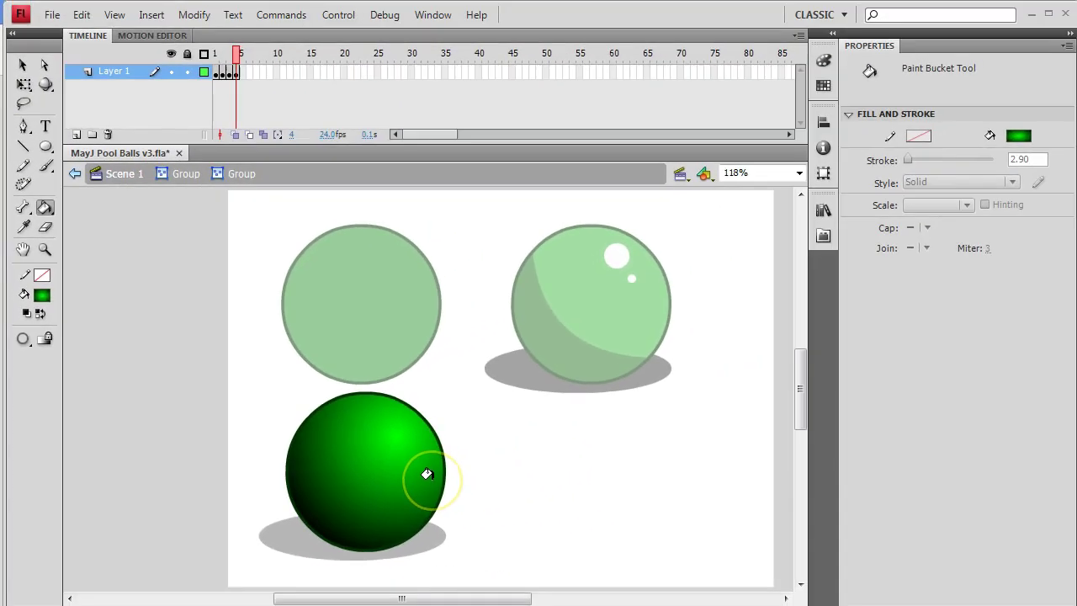
- Enter the bottom ball's inner group and select its gradient fill
left_click(23, 65)
double_click(219, 284)
double_click(240, 318)
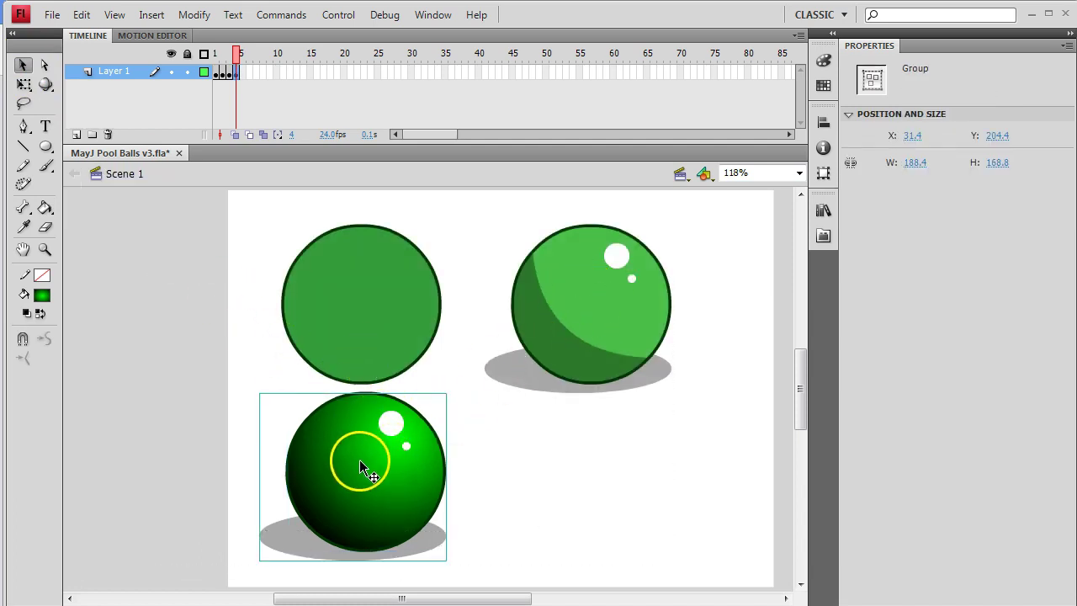
double_click(364, 472)
double_click(352, 446)
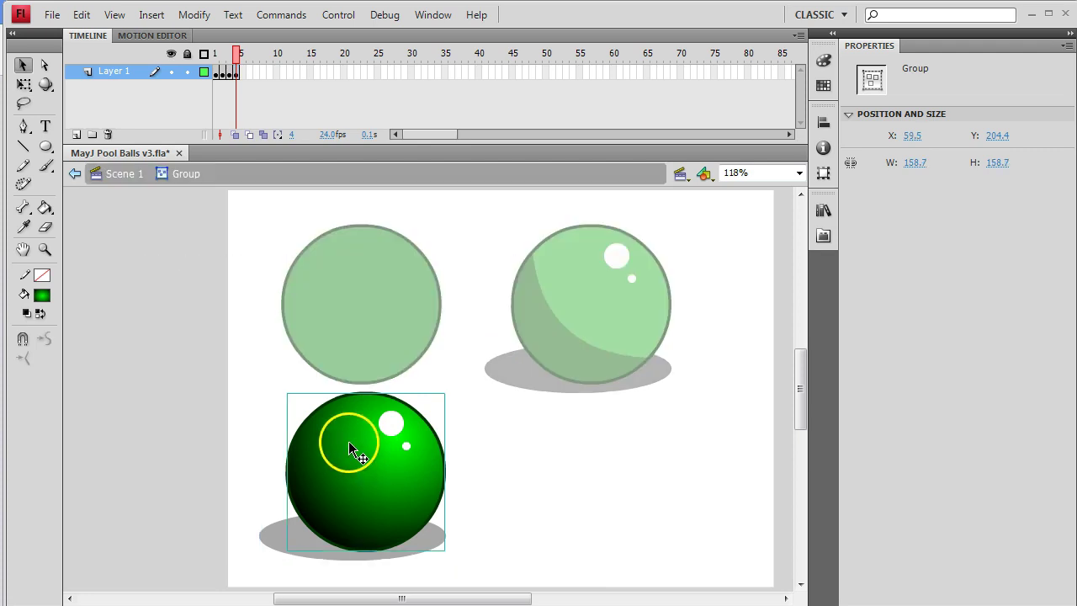
left_click(357, 461)
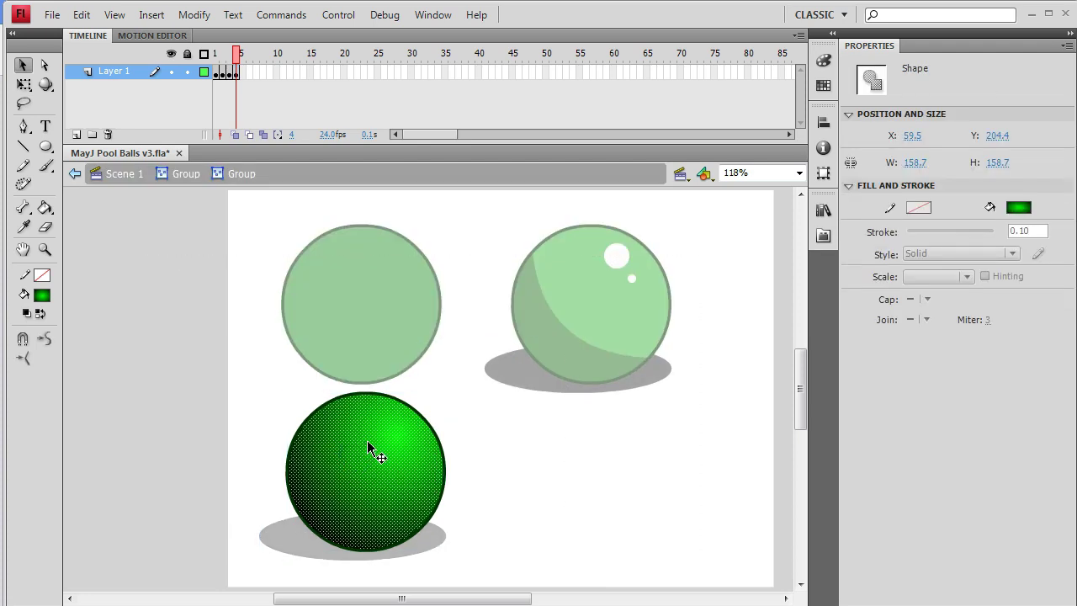
- Set the gradient's centre stop to #57C43C and its edge stop to a darker green
left_click(824, 61)
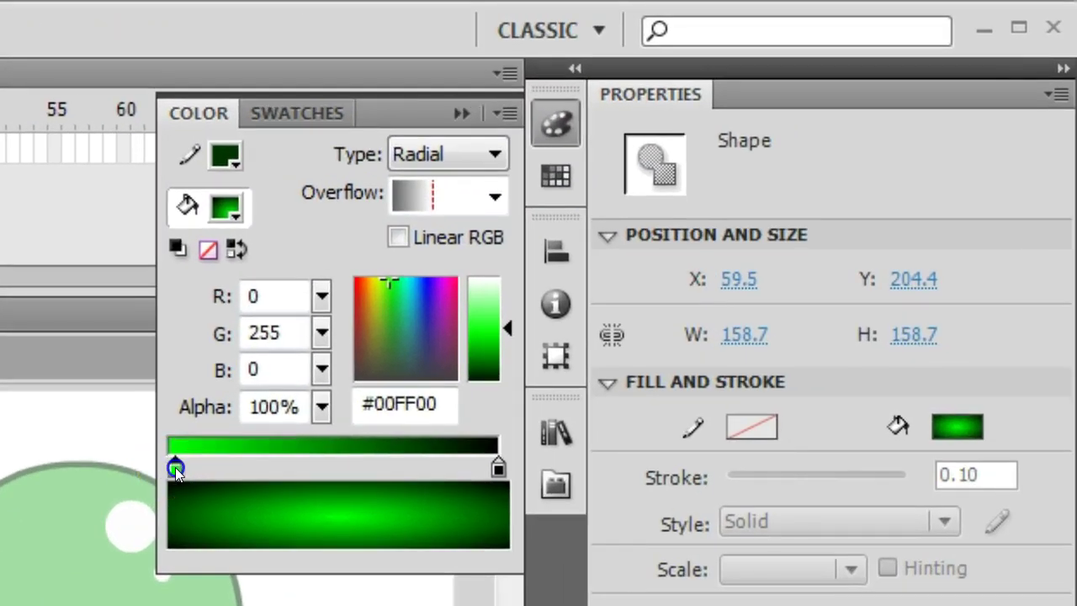
left_click_drag(175, 468, 163, 467)
left_click_drag(387, 277, 391, 319)
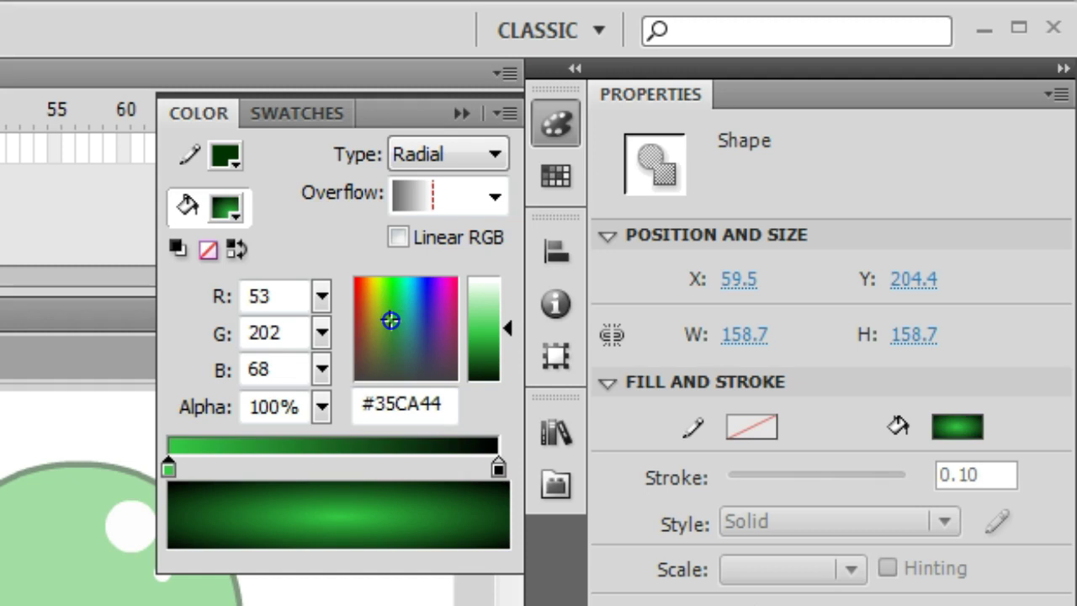
left_click_drag(390, 320, 385, 324)
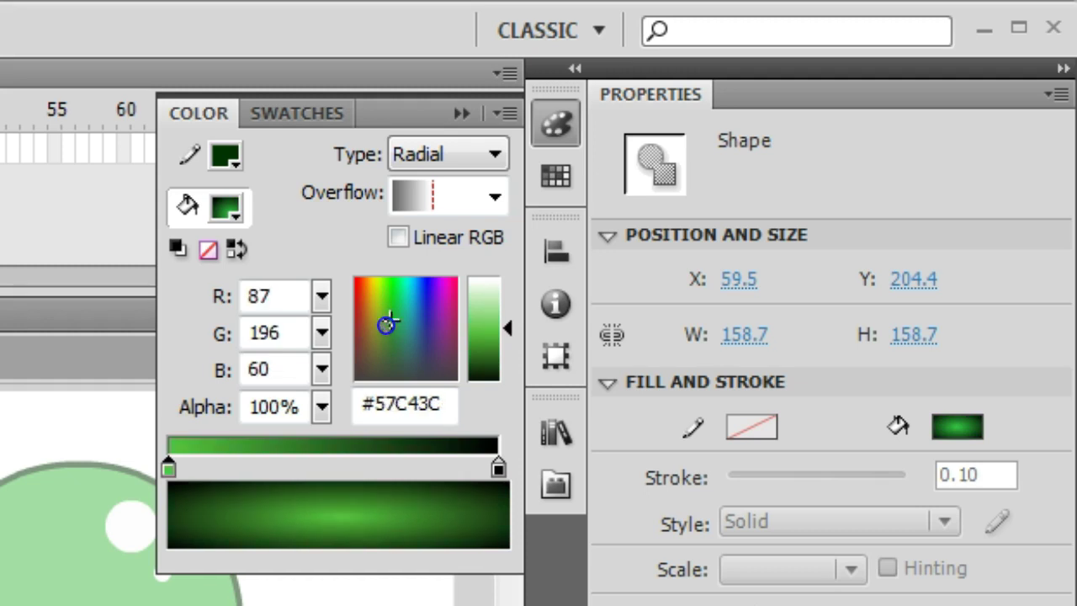
left_click(499, 467)
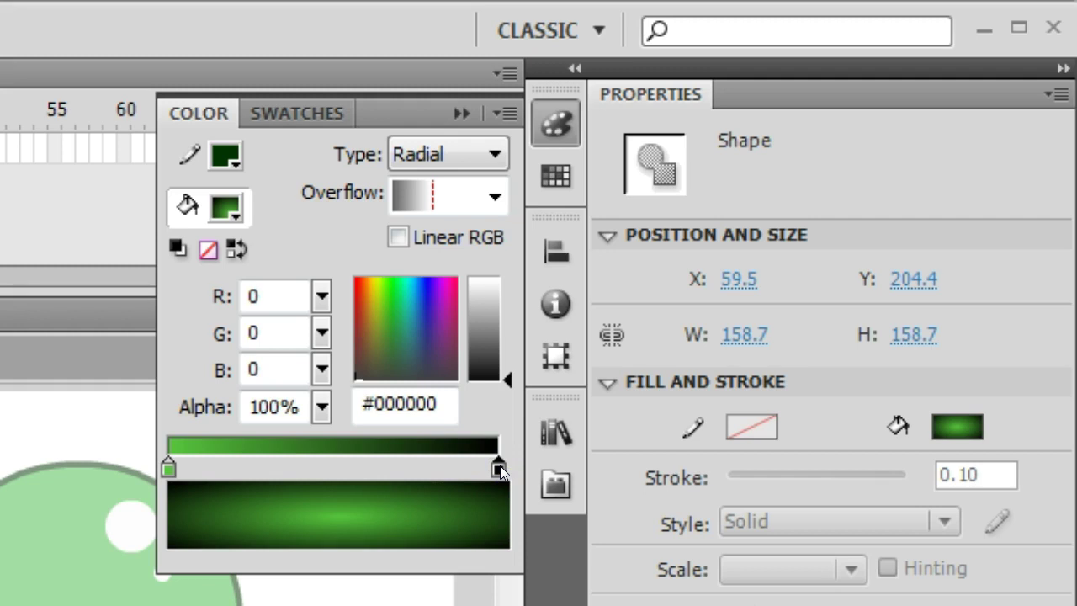
left_click(498, 468)
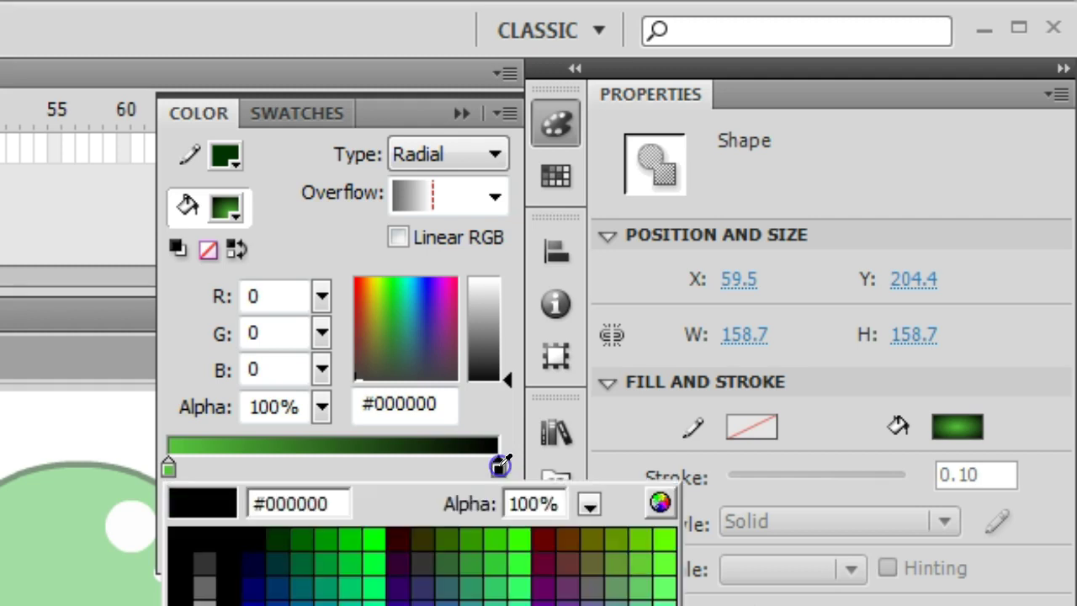
left_click(168, 467)
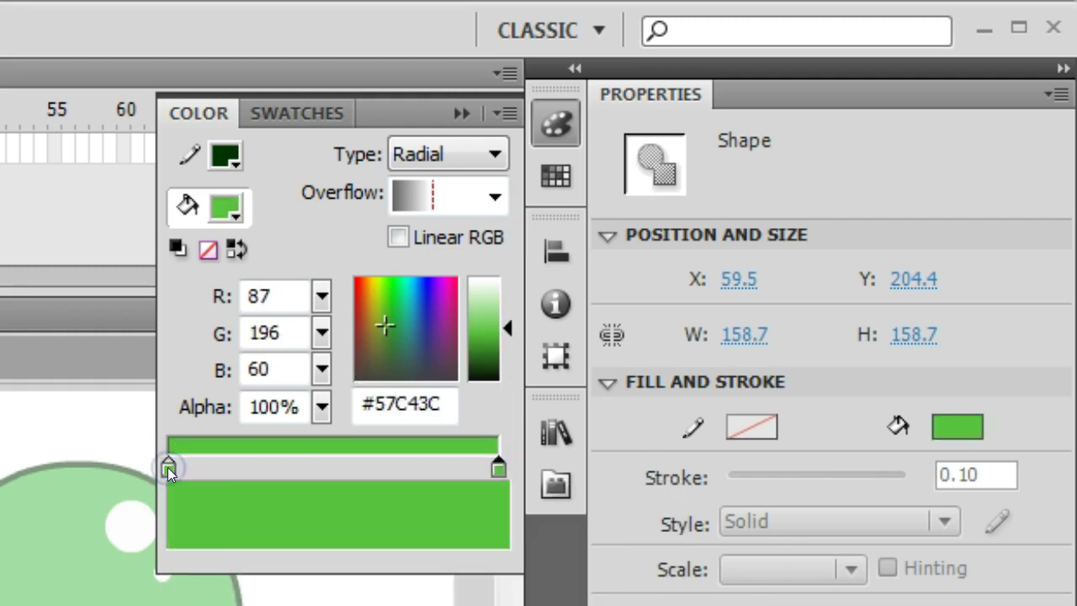
left_click_drag(507, 327, 503, 365)
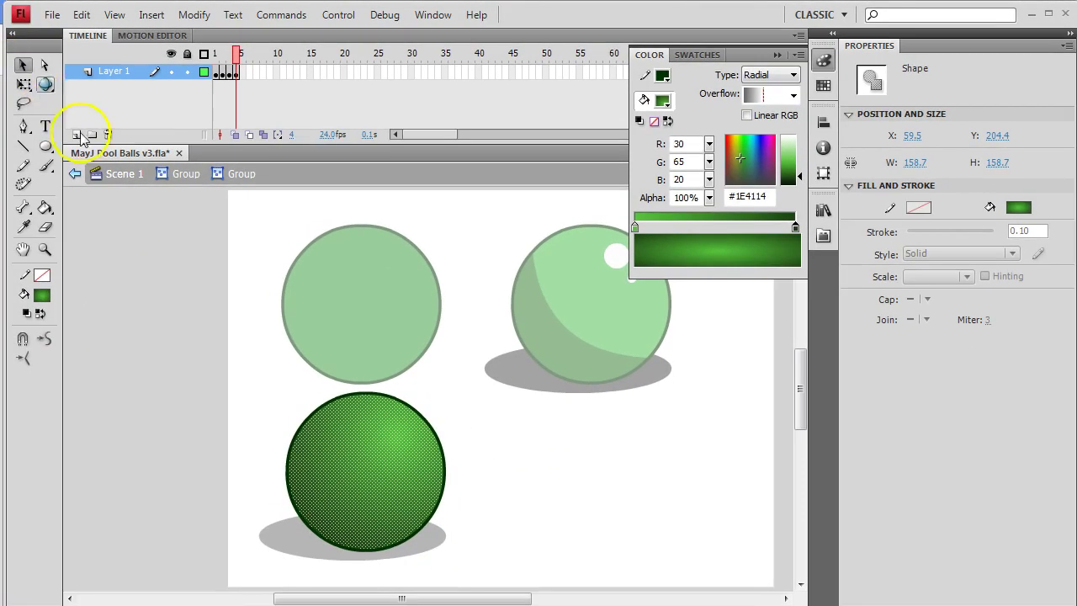
- Exit group editing back to Scene 1 and select the finished bottom ball group
left_click(259, 345)
left_click(252, 400)
double_click(251, 400)
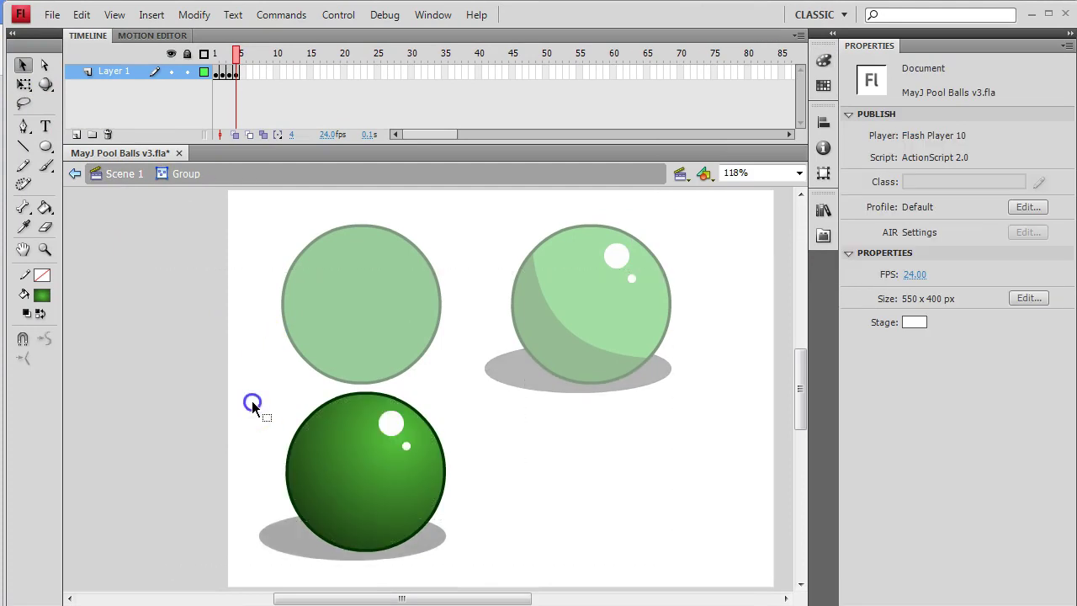
left_click(160, 224)
left_click(121, 175)
left_click(615, 485)
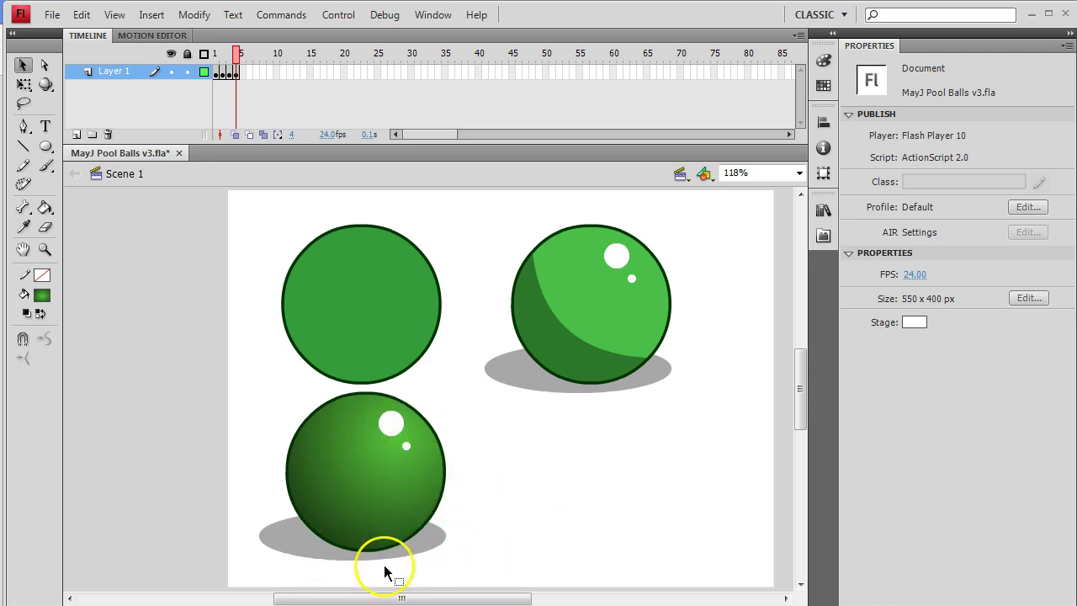
left_click(318, 498)
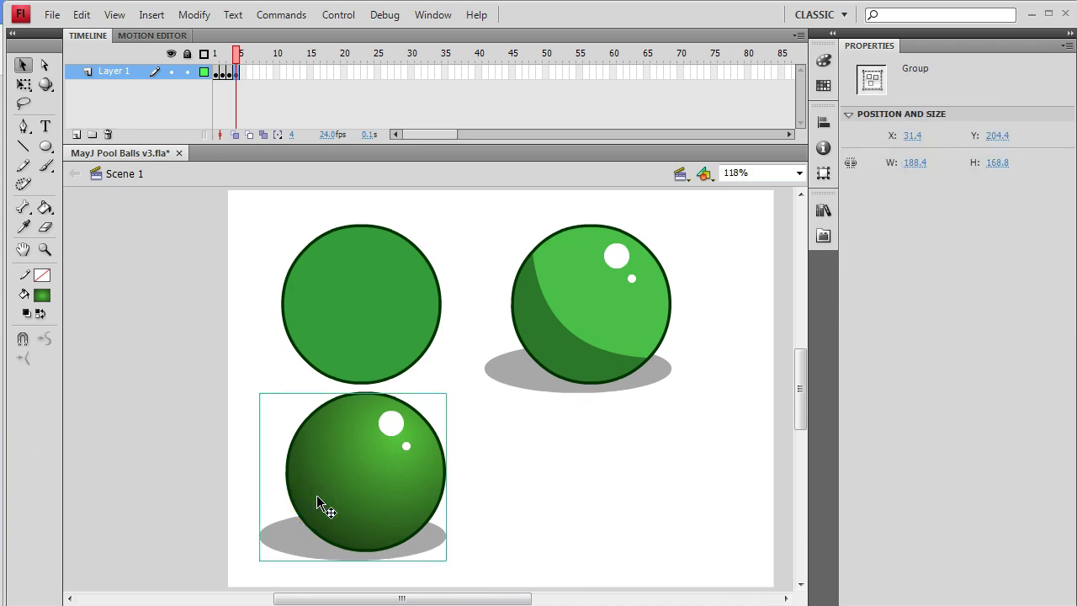
- Duplicate the bottom ball group with Ctrl+D and move the copy to the right
key("ctrl+d")
left_click_drag(343, 511, 582, 501)
left_click(713, 487)
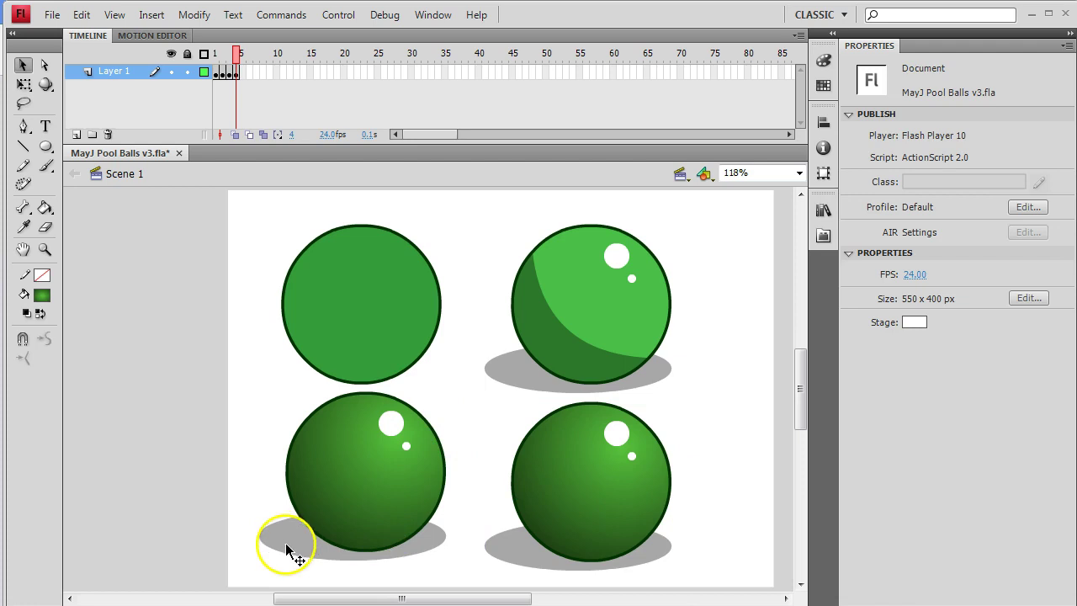
left_click(553, 527)
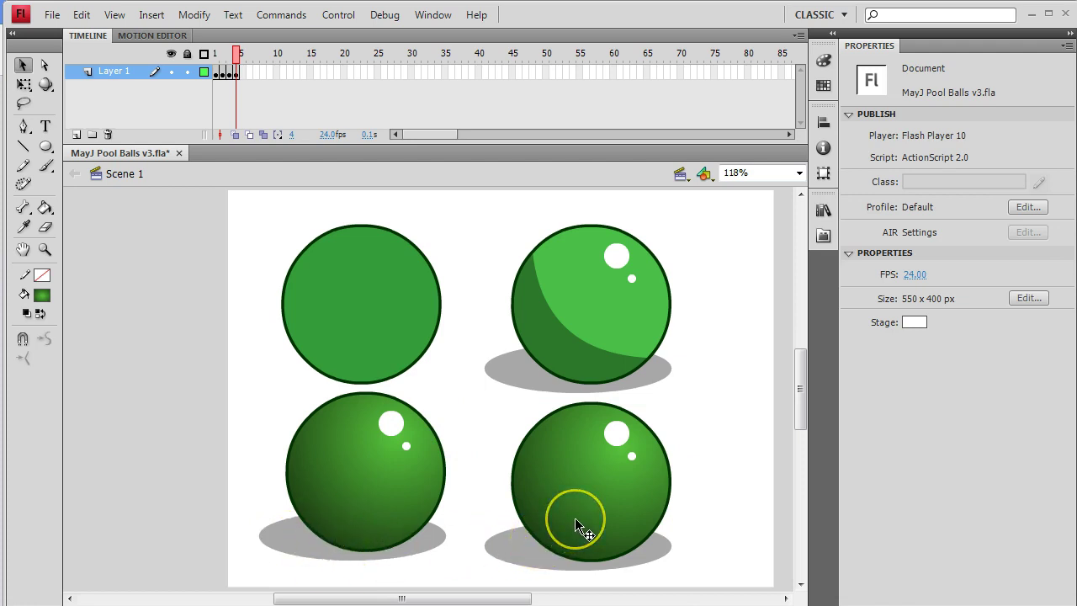
left_click(529, 564)
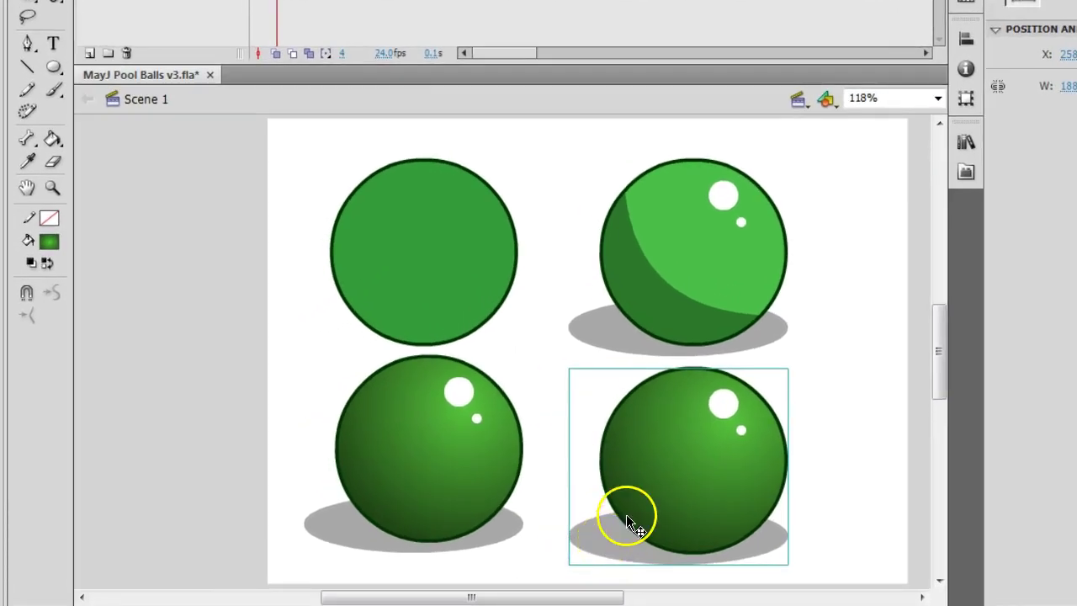
left_click(625, 498)
- Break apart the bottom-right ball and delete the old shadow beneath it
right_click(654, 494)
left_click(715, 365)
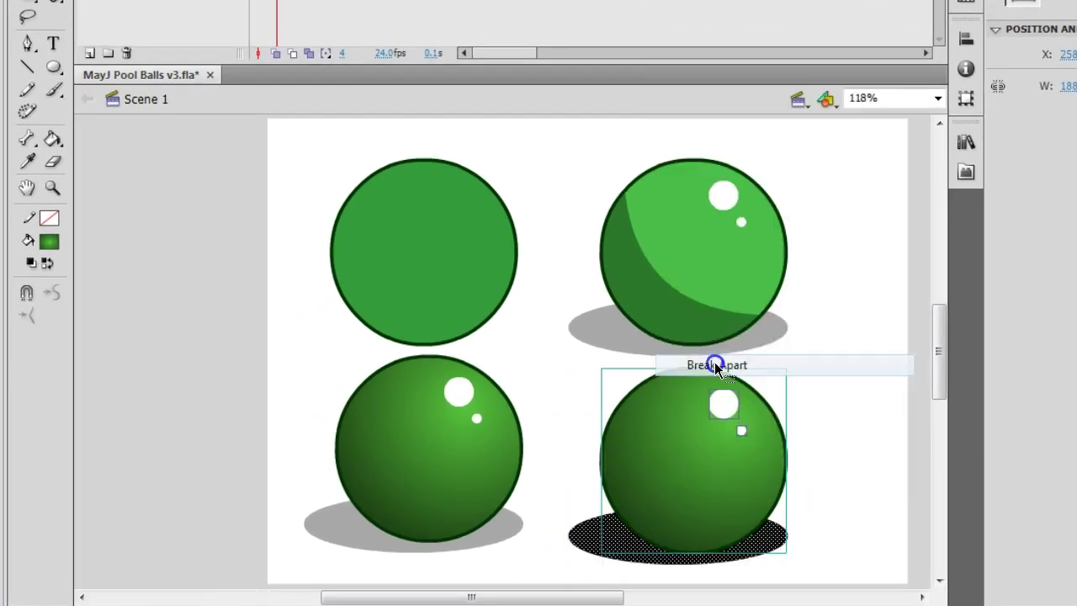
left_click(858, 435)
left_click(592, 532)
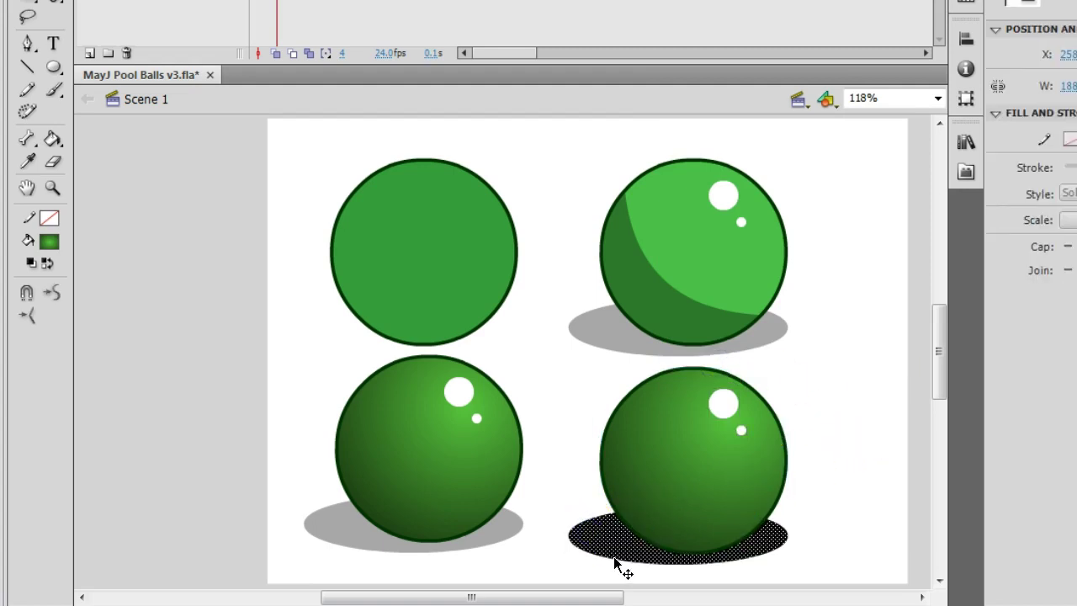
key("Delete")
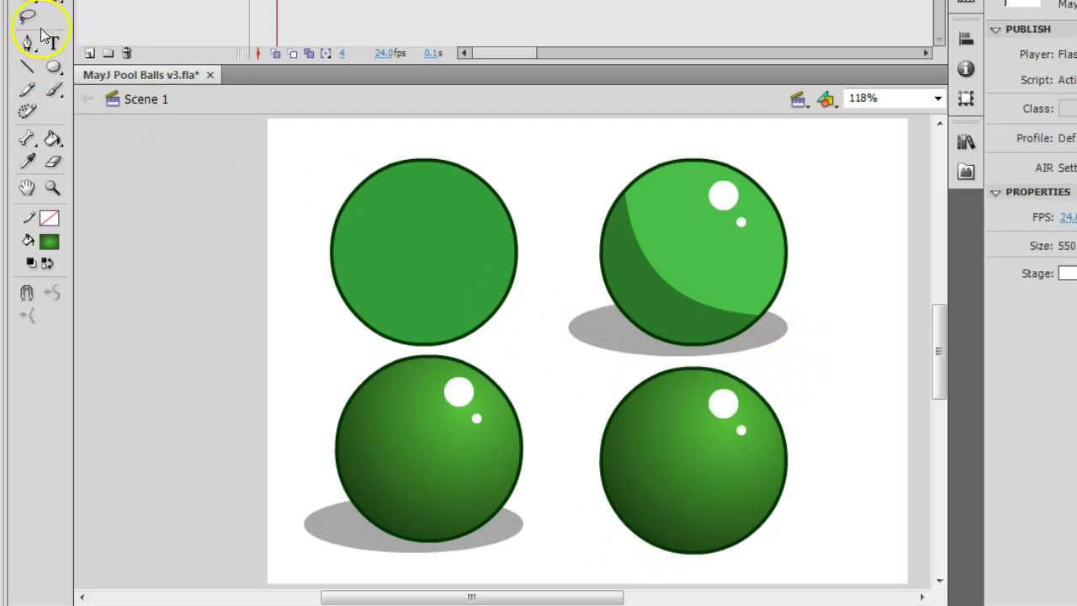
- Draw a new circle right of the bottom-right ball and break it apart with Ctrl+B
left_click(53, 66)
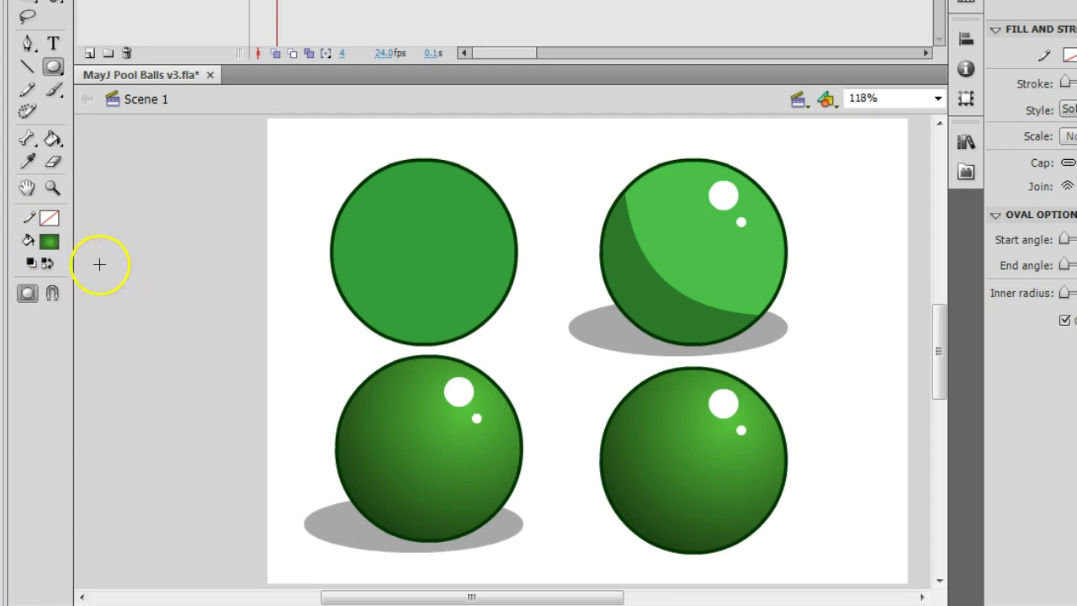
left_click_drag(801, 364, 889, 462)
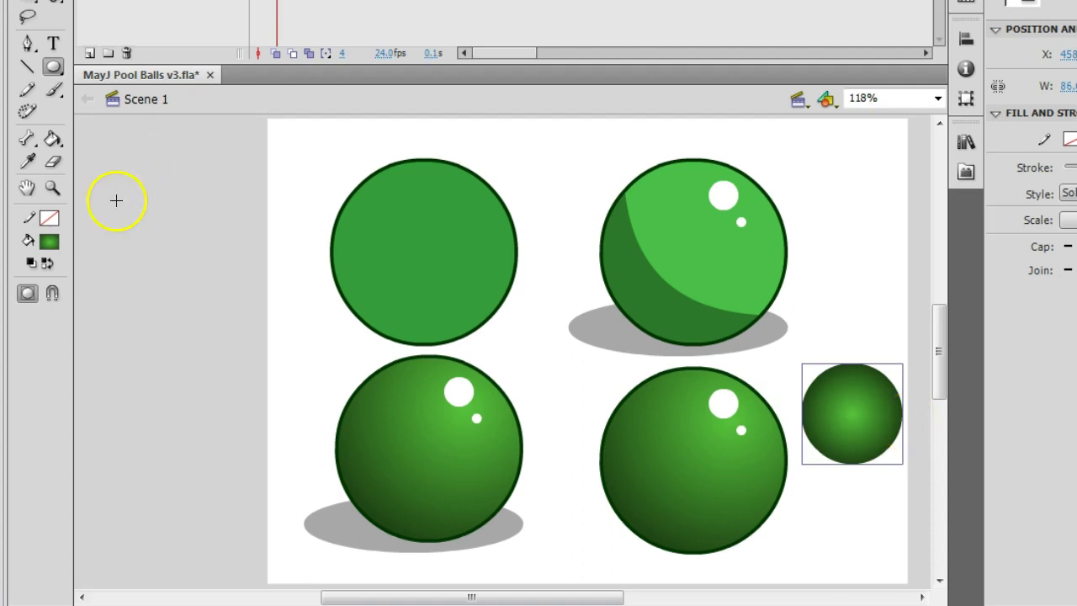
left_click(23, 297)
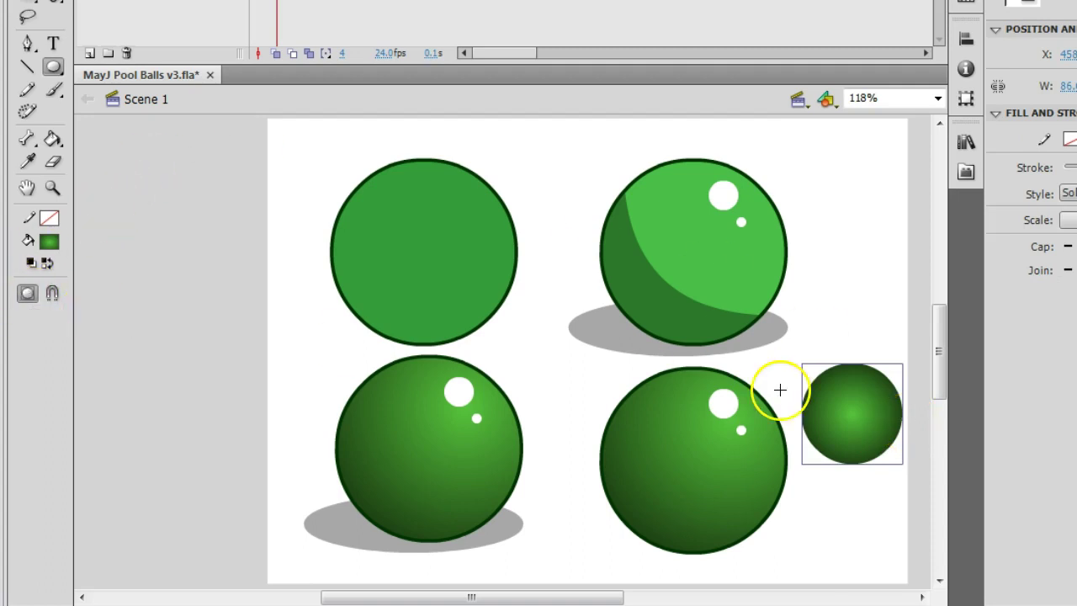
right_click(837, 412)
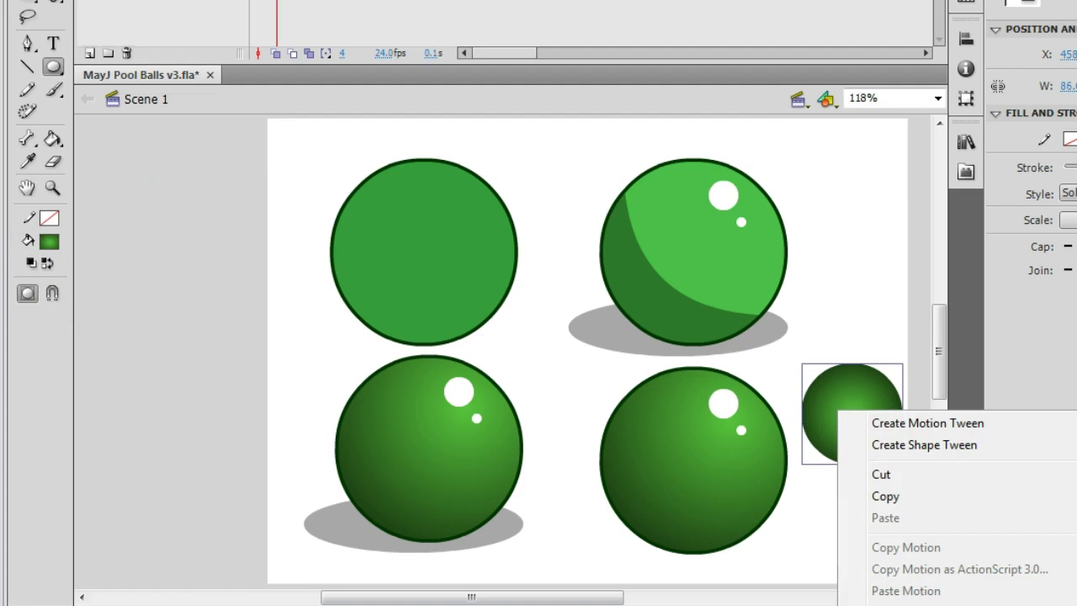
key("ctrl+b")
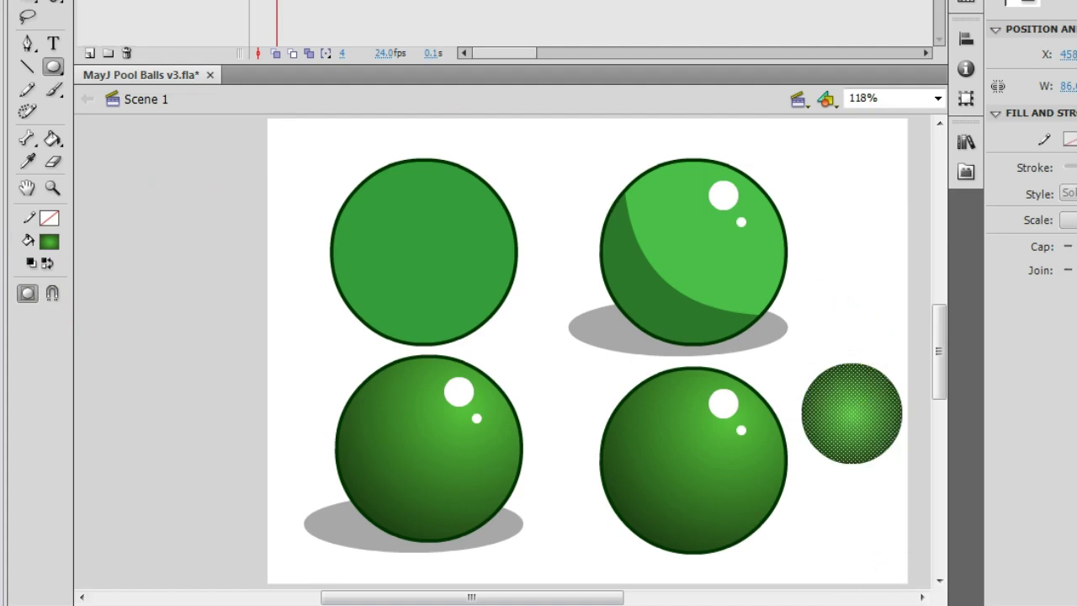
key("shift+F9")
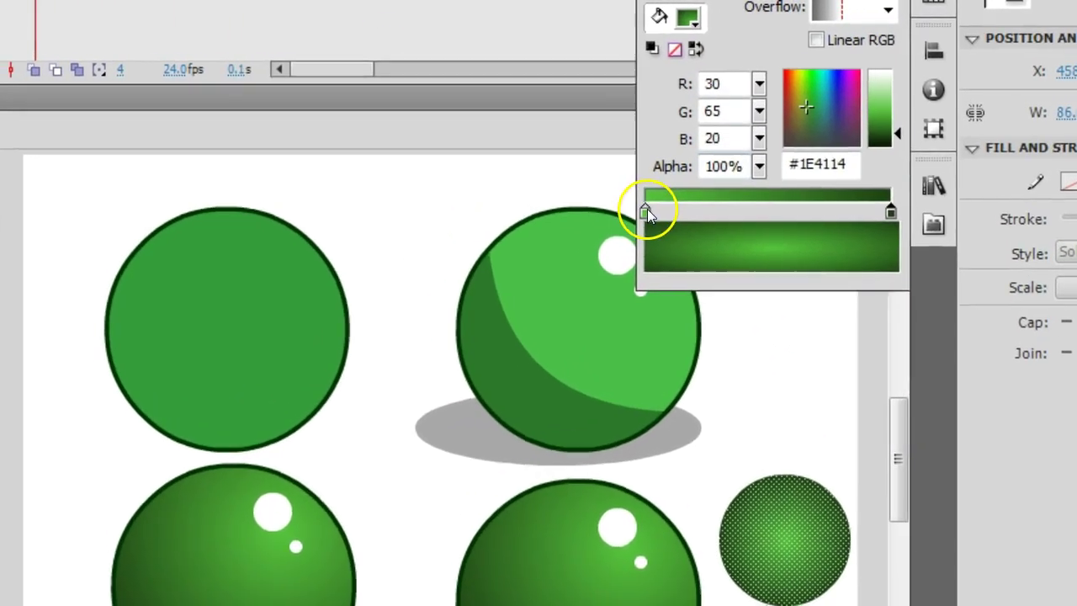
- Set the gradient's left stop to black at 35% alpha
left_click(742, 162)
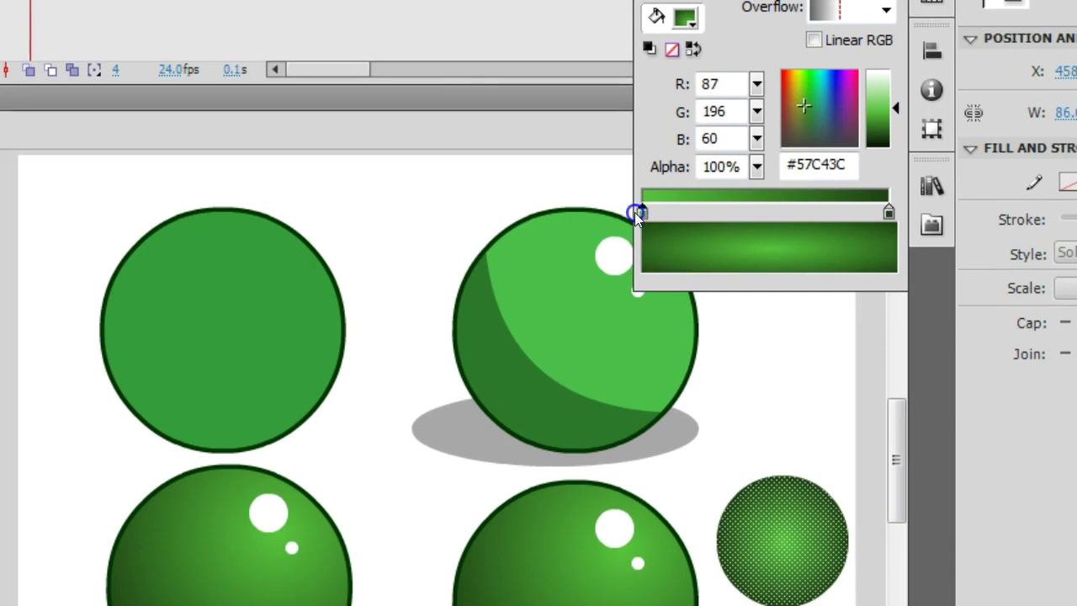
left_click(638, 212)
left_click_drag(895, 108, 895, 164)
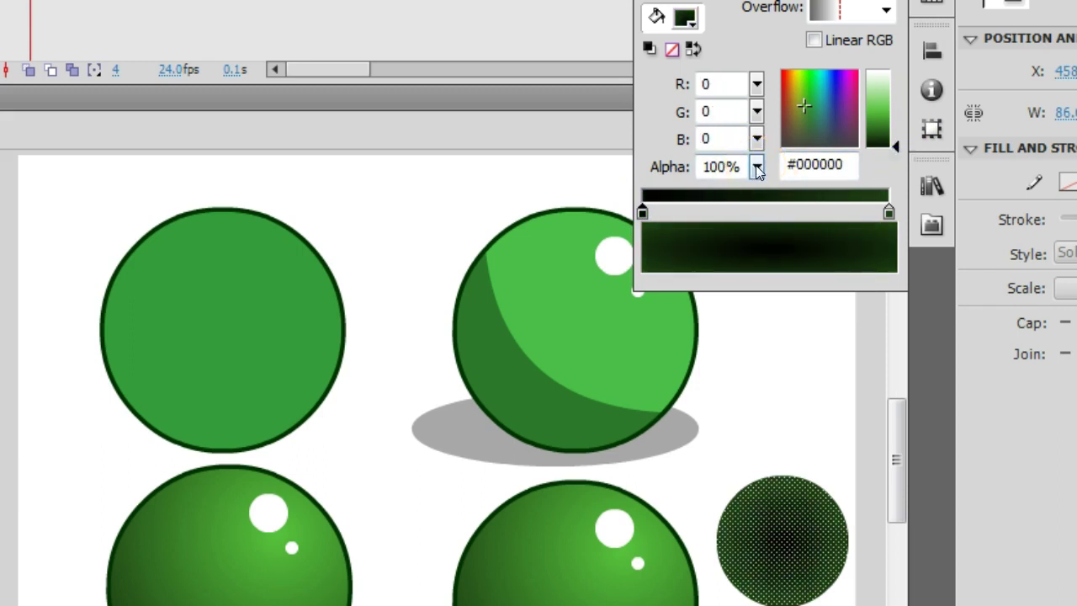
left_click(769, 511)
left_click(756, 165)
left_click_drag(759, 171, 764, 246)
left_click(885, 211)
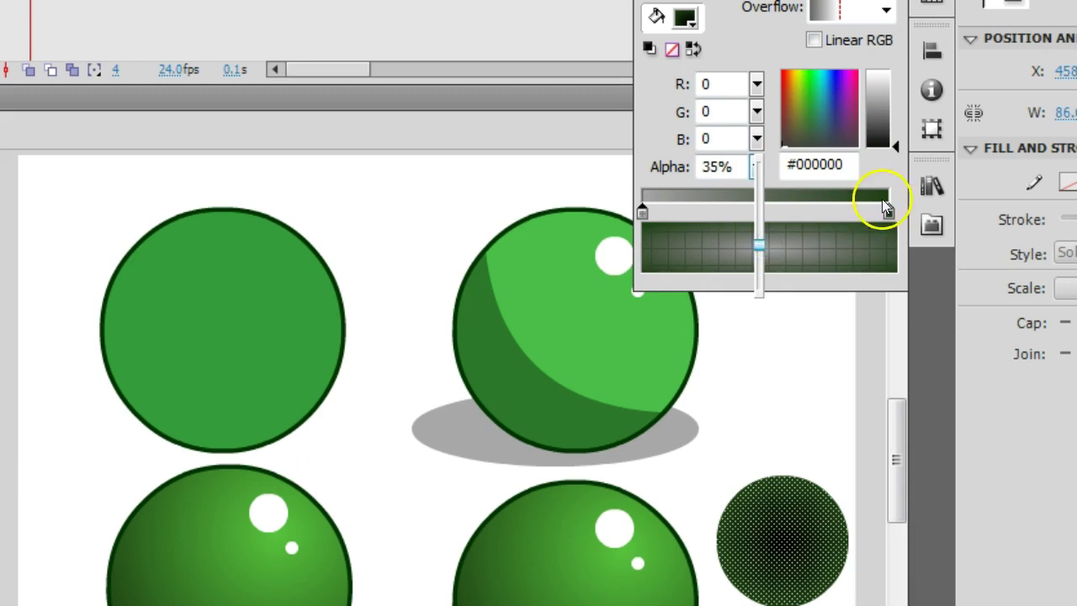
- Set the gradient's right stop to black at 0% alpha
left_click(888, 211)
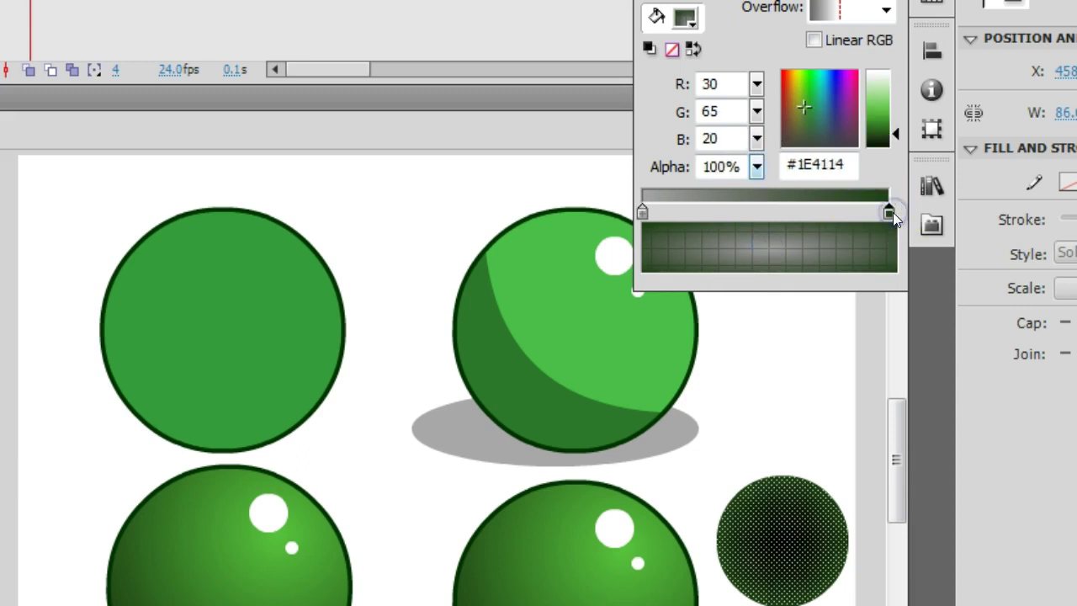
double_click(890, 212)
left_click(954, 239)
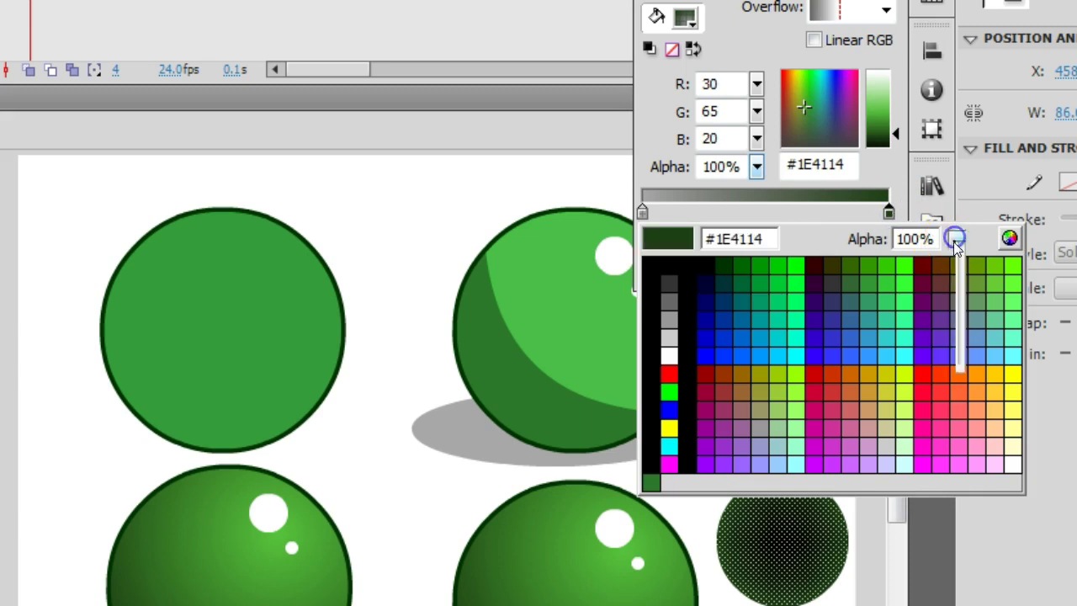
left_click_drag(956, 237, 961, 374)
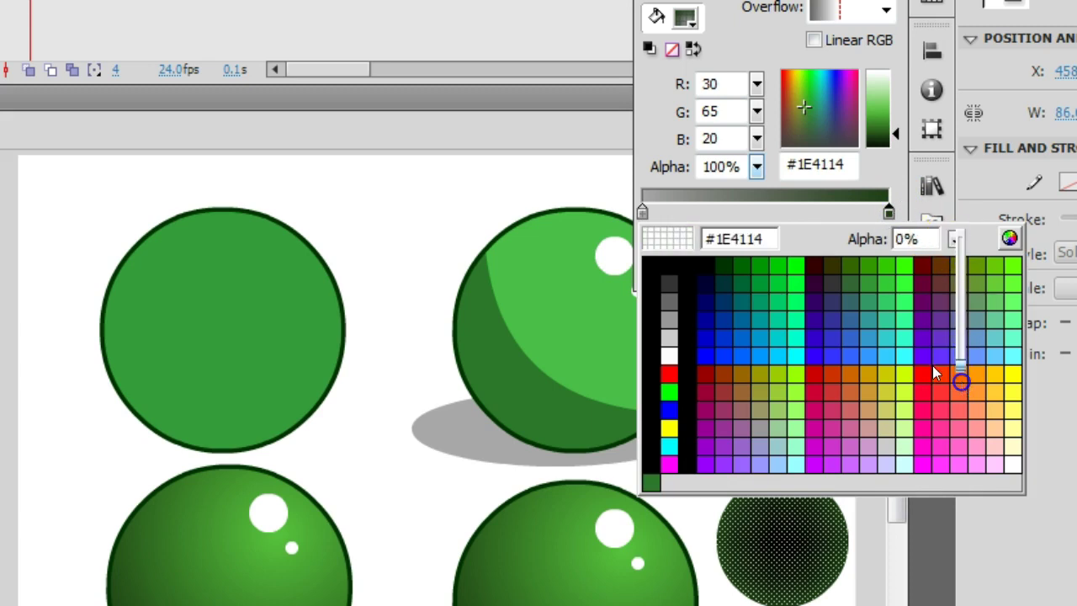
left_click(658, 262)
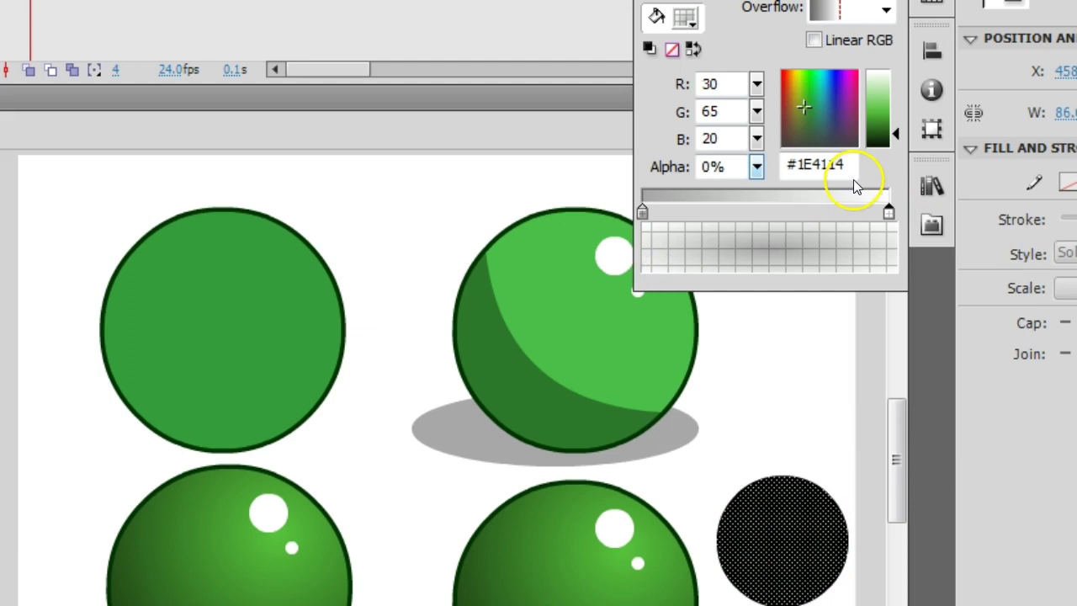
left_click(889, 211)
left_click_drag(897, 133, 895, 160)
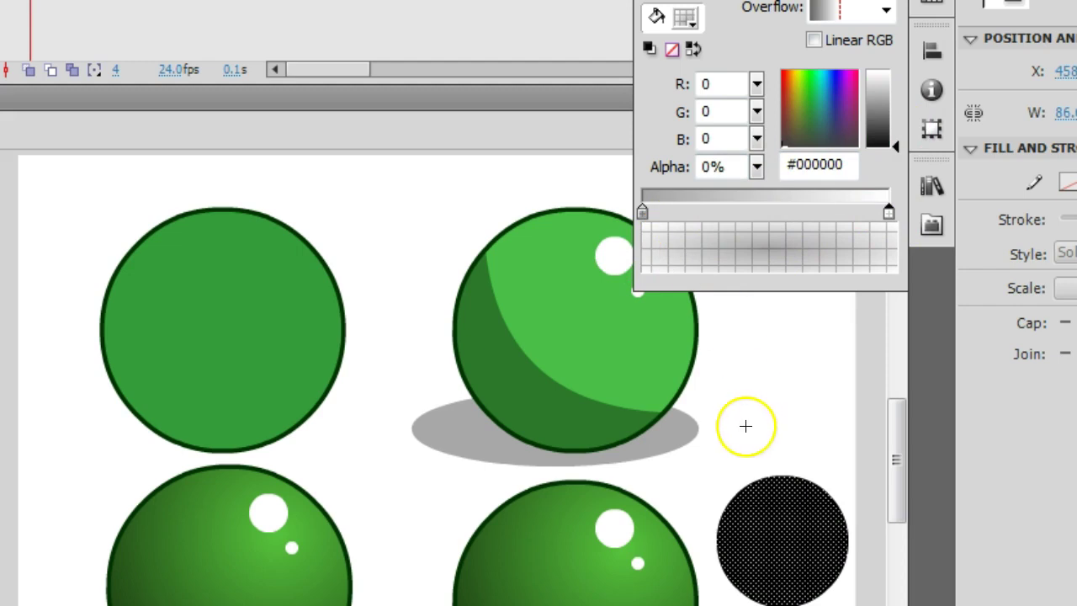
left_click(740, 335)
- Slide the 35% black stop toward the gradient's middle to enlarge the dark core
left_click(769, 339)
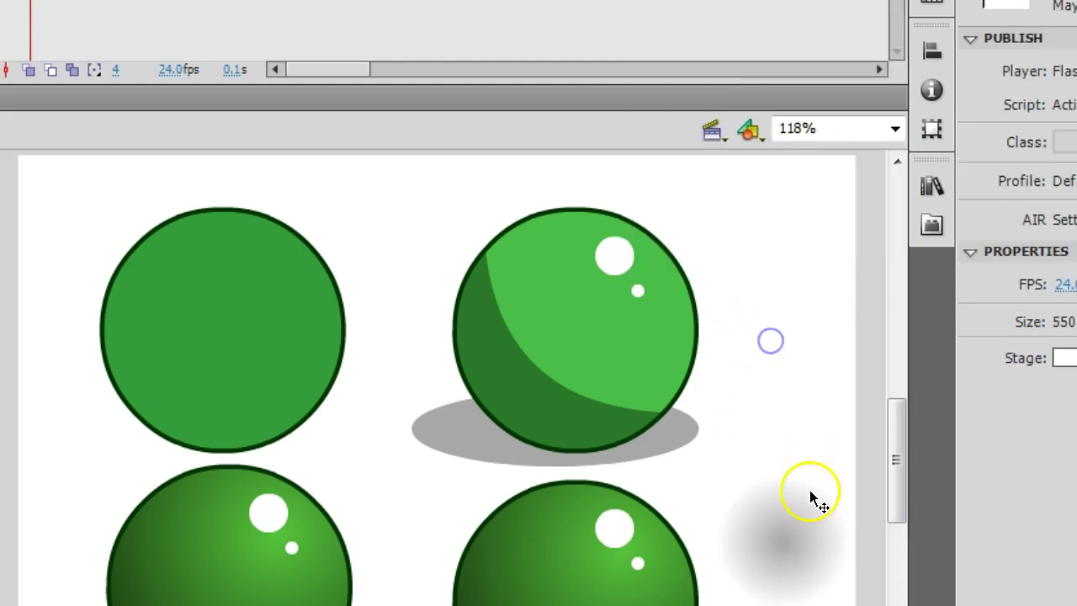
left_click(812, 538)
left_click(925, 46)
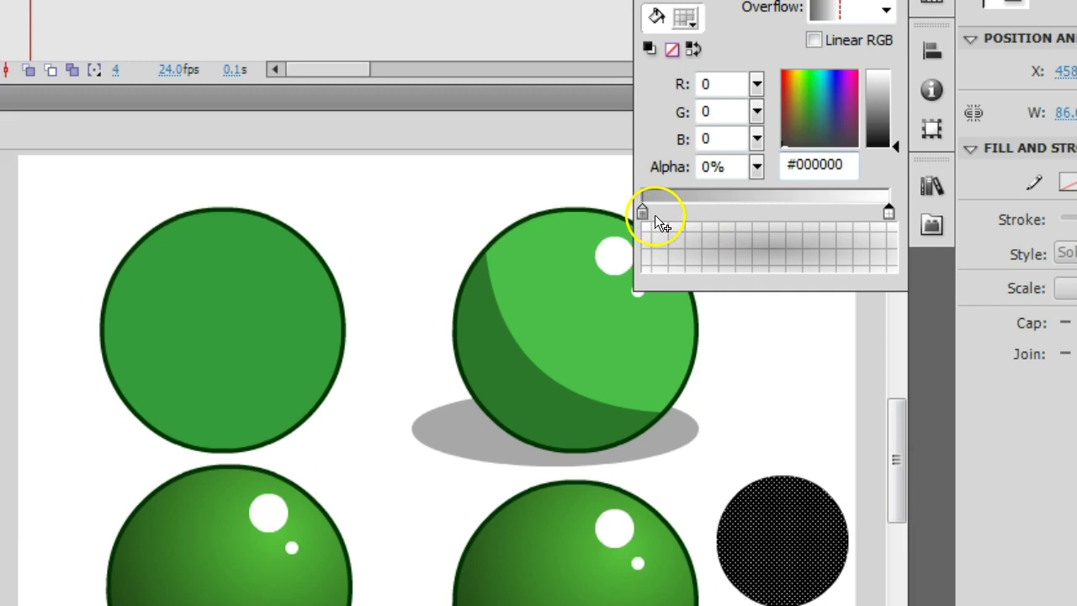
left_click_drag(643, 213, 673, 213)
left_click_drag(780, 217, 787, 217)
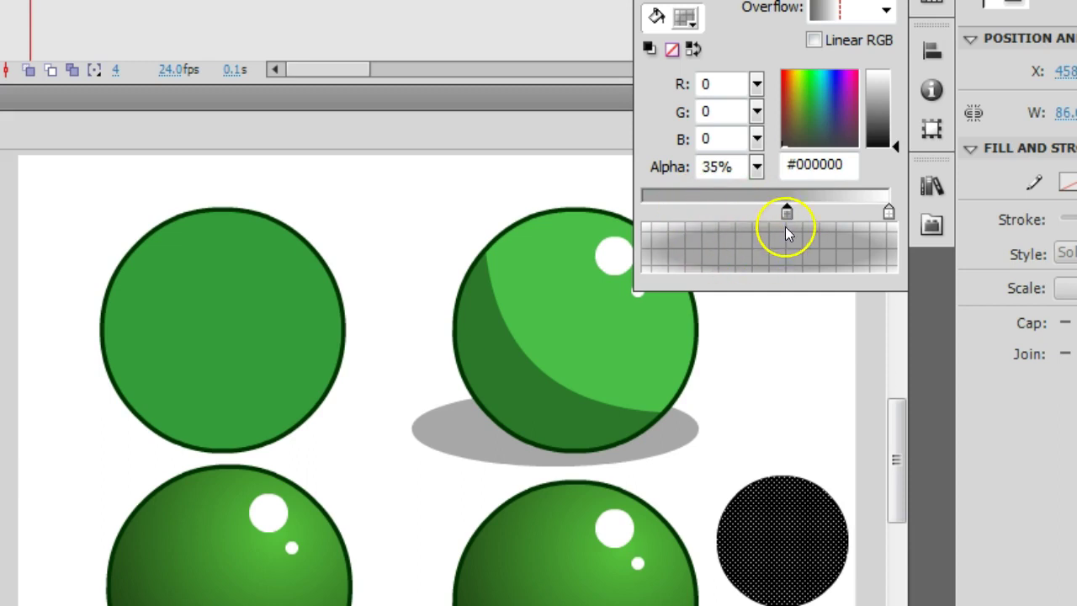
left_click_drag(787, 213, 806, 213)
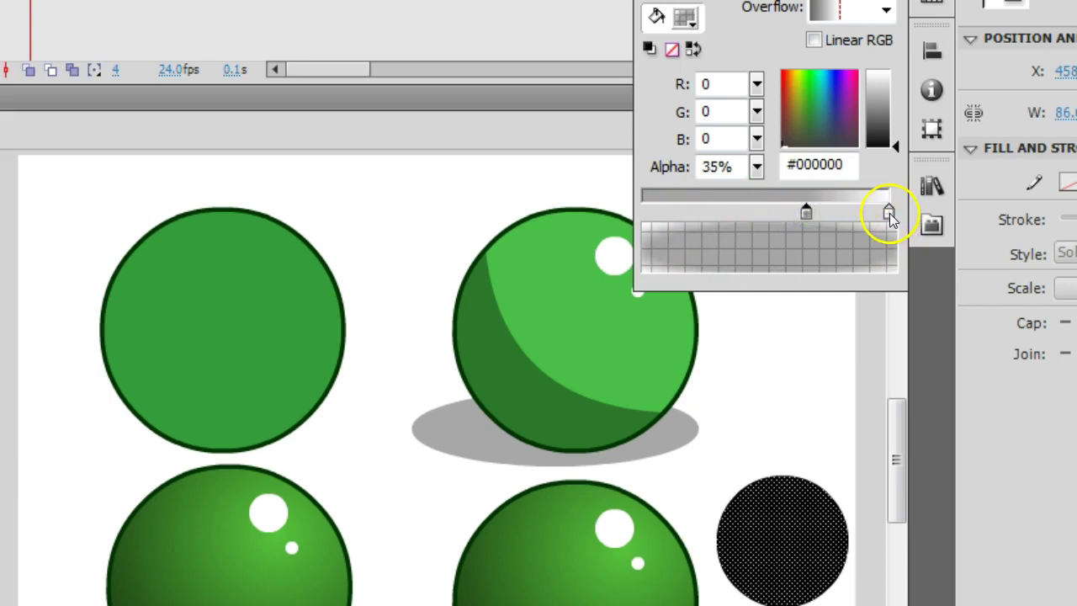
- Stretch the soft shadow circle into a wide flat ellipse and move it under the bottom-right ball
left_click(830, 413)
left_click(829, 414)
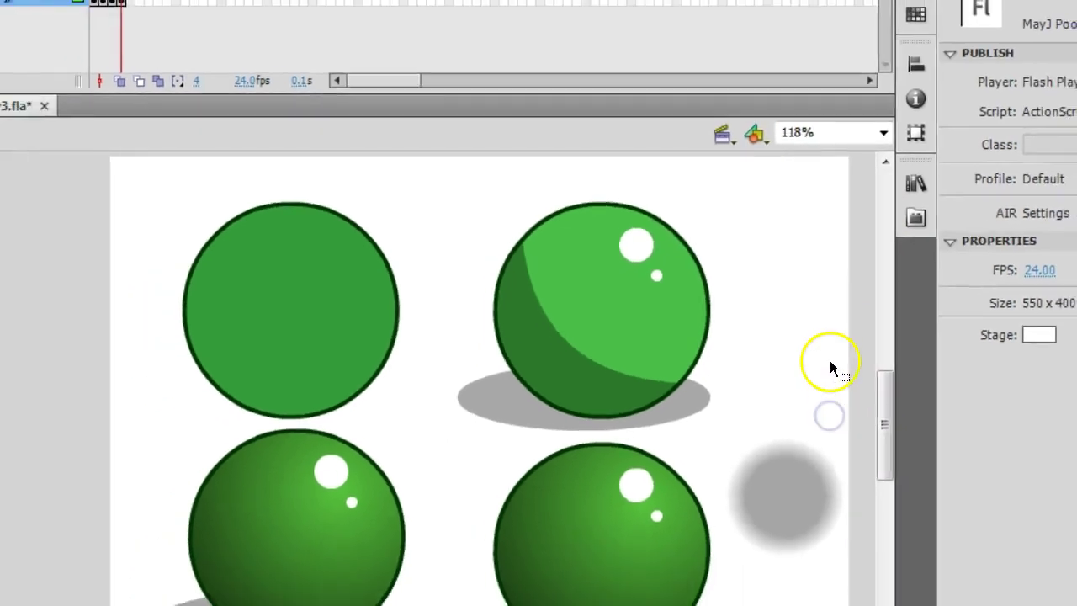
left_click(787, 580)
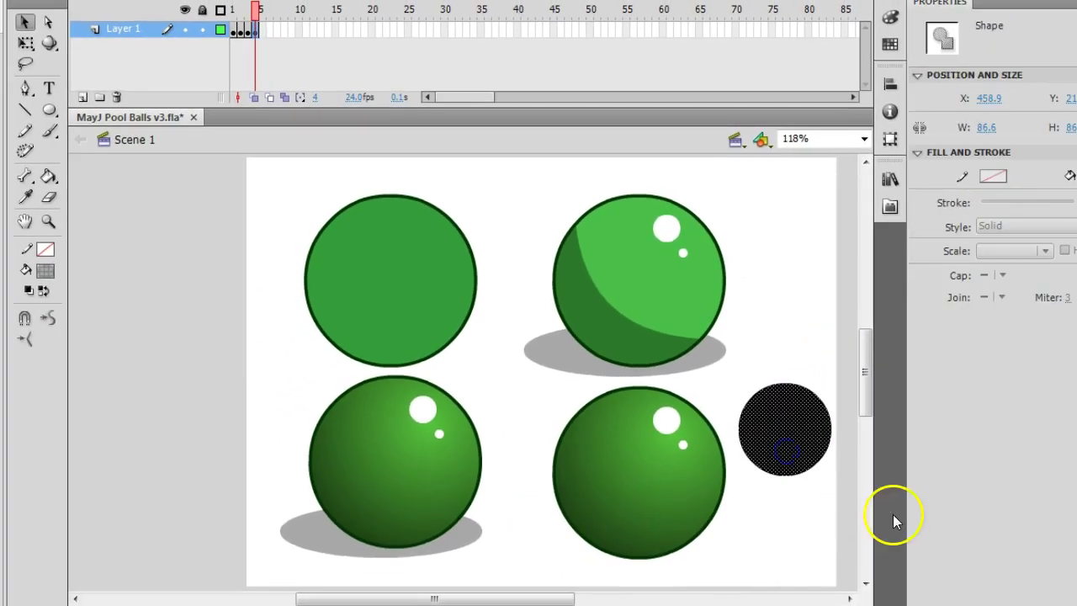
left_click(792, 348)
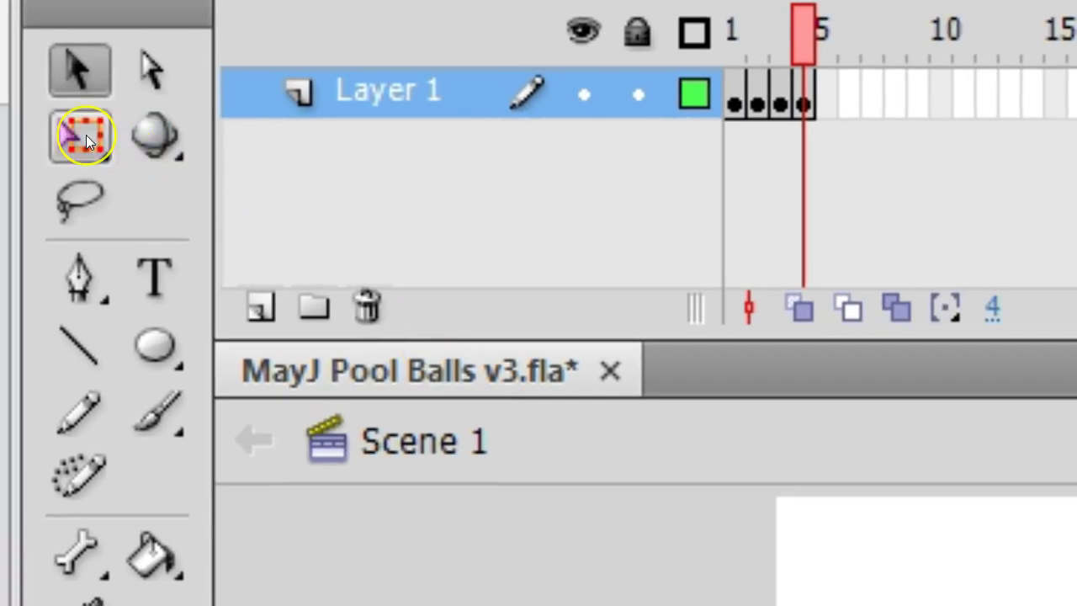
left_click(86, 134)
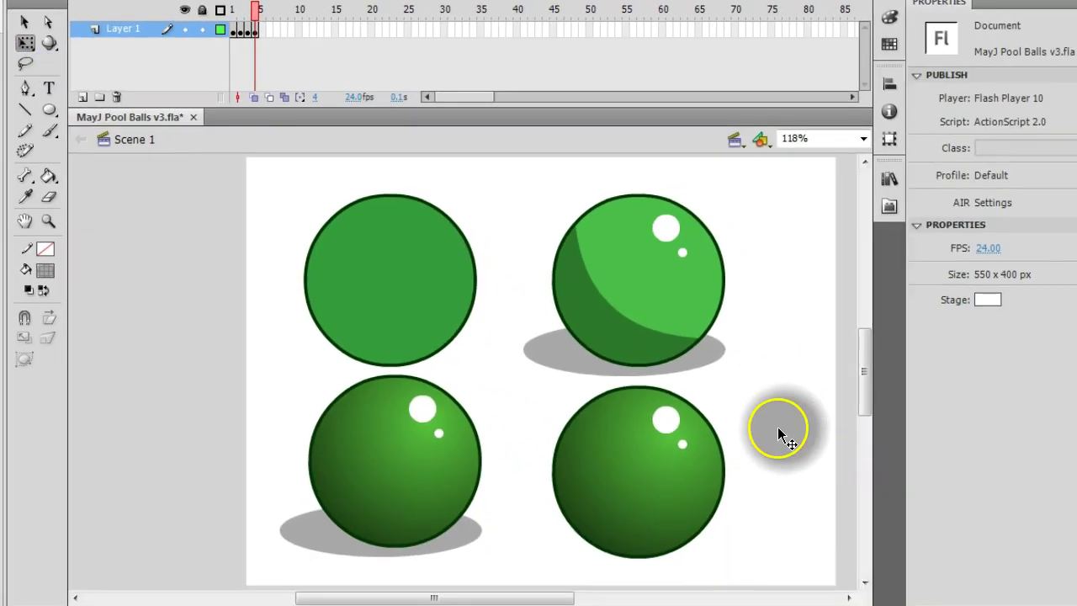
left_click(780, 430)
left_click_drag(738, 429, 671, 425)
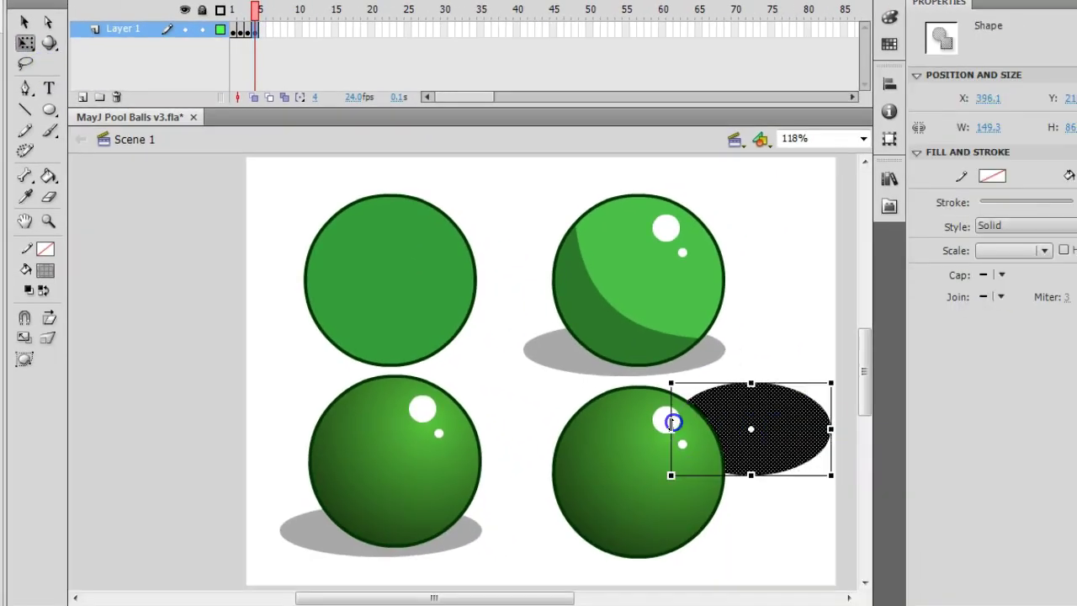
left_click_drag(750, 383, 749, 421)
left_click_drag(673, 444, 623, 446)
left_click_drag(759, 459, 673, 546)
- Nudge the shadow ellipse two steps left with the arrow key, then deselect it
left_click(843, 453)
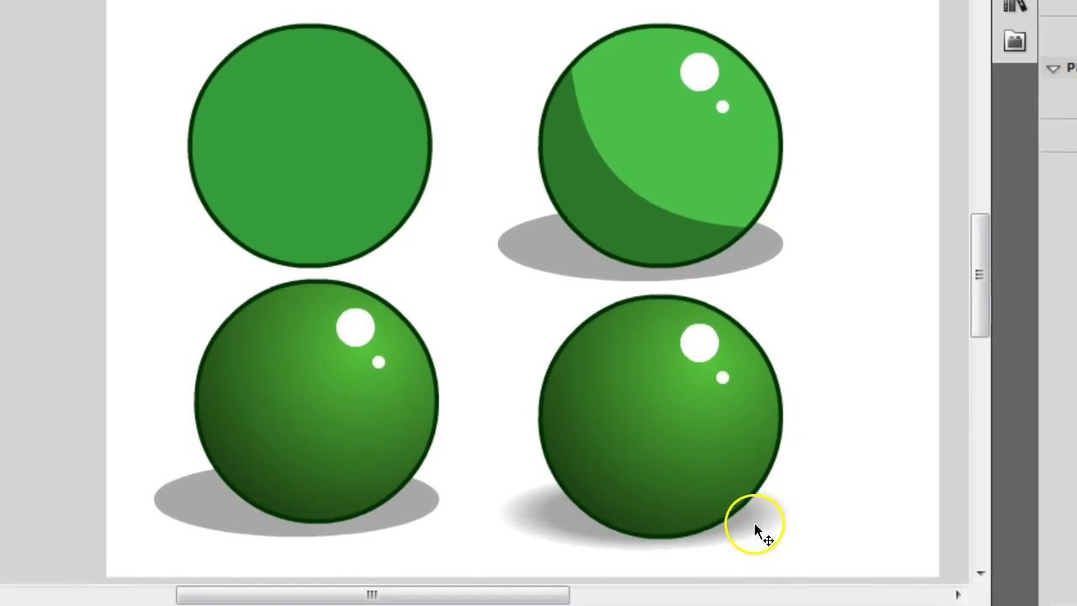
left_click(724, 532)
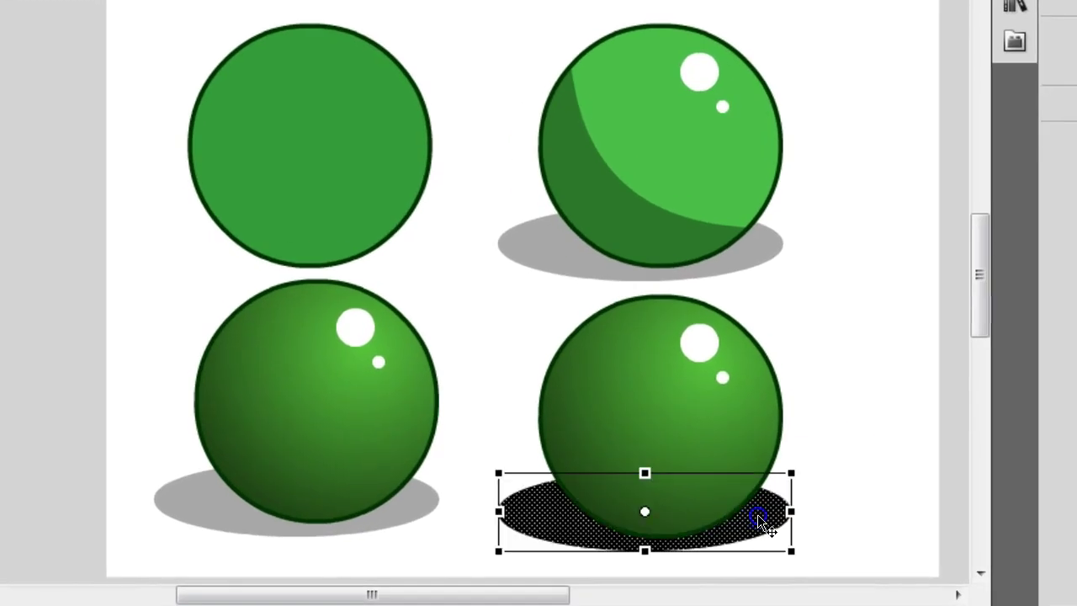
left_click(918, 358)
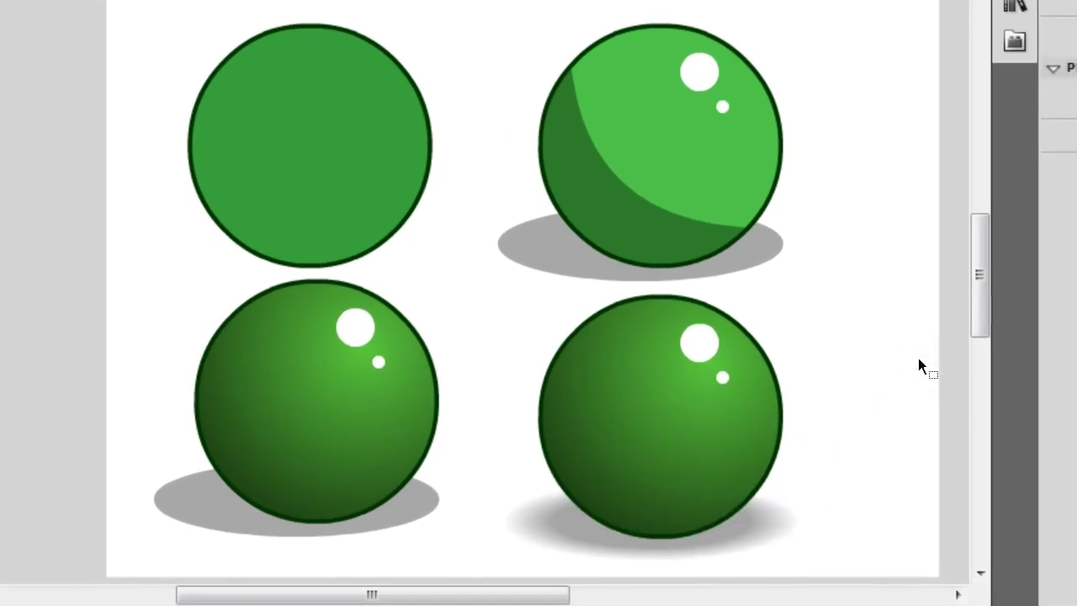
left_click(563, 529)
key("Left")
key("Left")
key("Left")
key("Left")
key("Left")
key("Left")
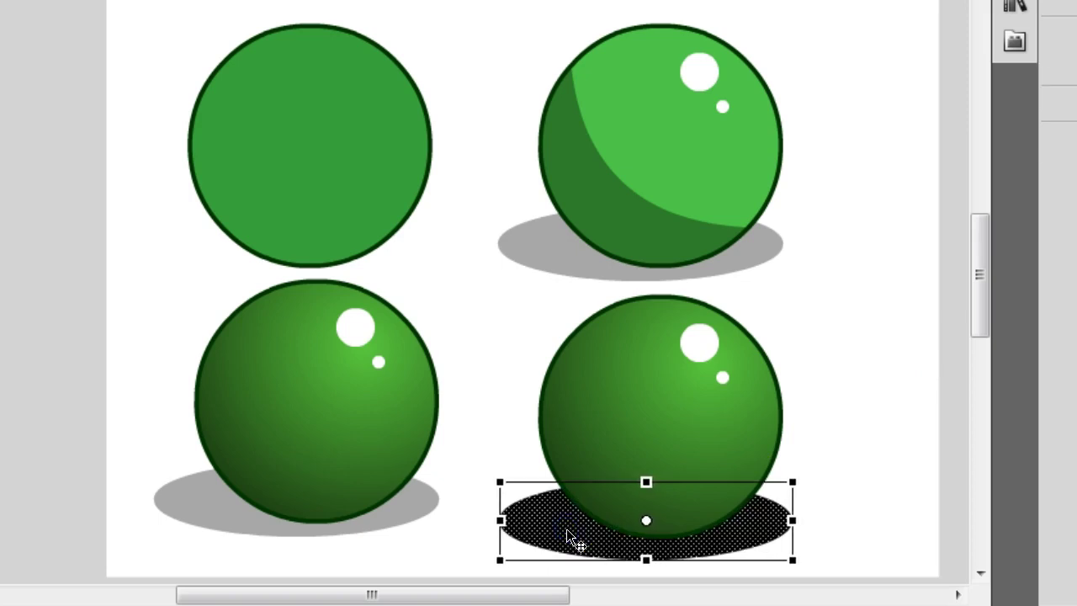
key("Left")
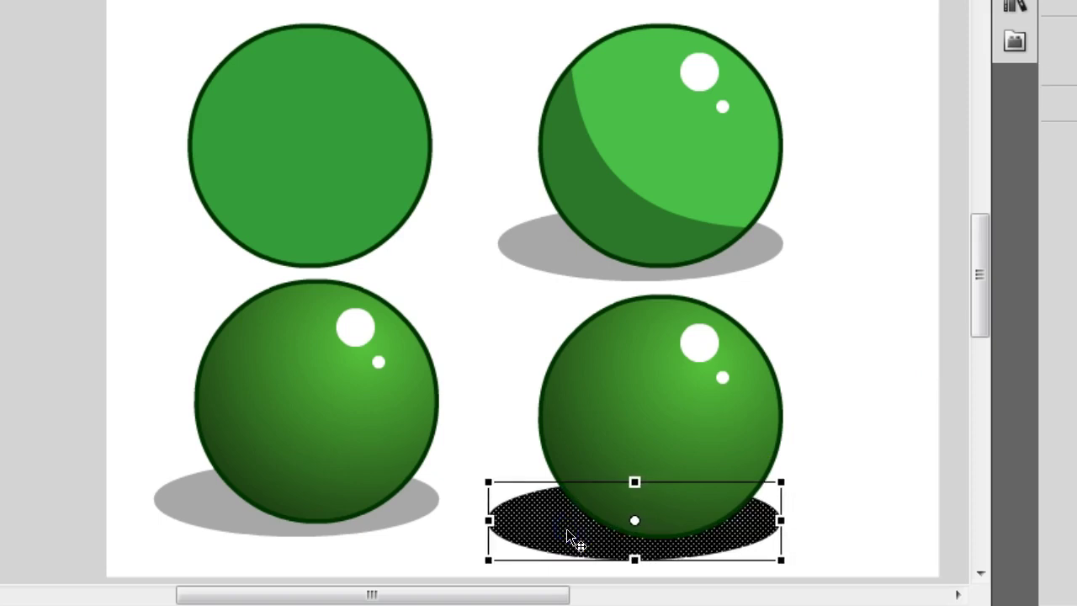
left_click(817, 360)
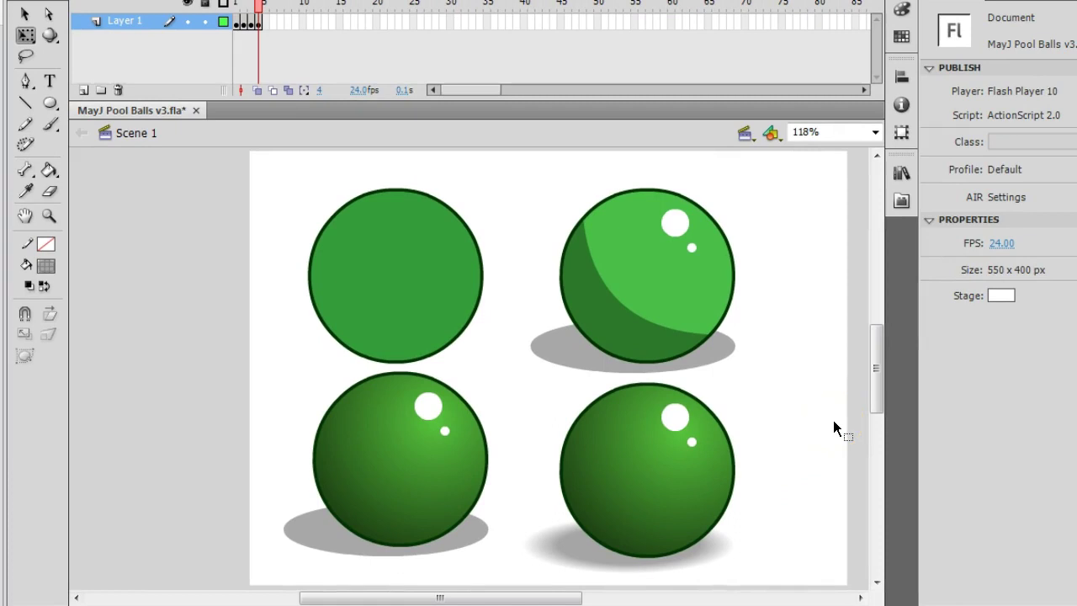
- Draw a test oval on the lower-right ball, undo it, and toggle Object Drawing mode
left_click(225, 275)
left_click(50, 103)
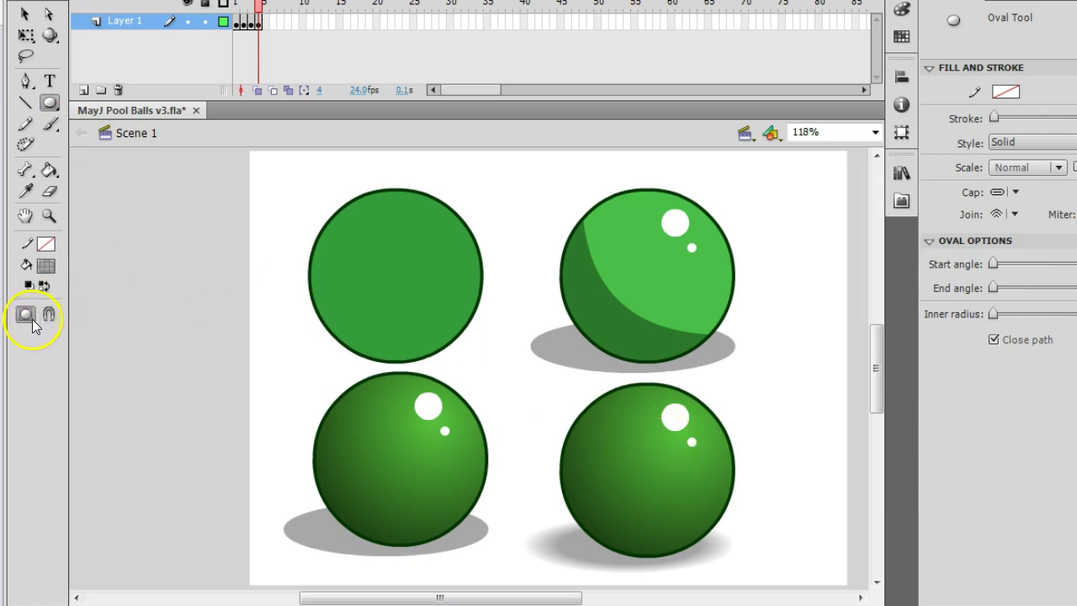
left_click_drag(614, 429, 664, 476)
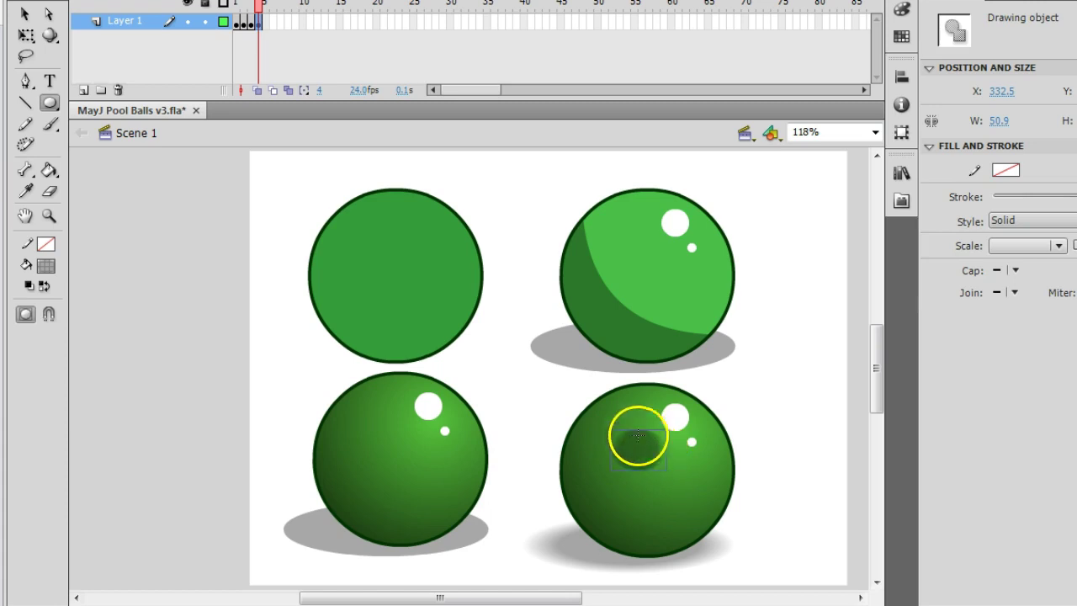
key("ctrl+z")
left_click(647, 452)
left_click(25, 313)
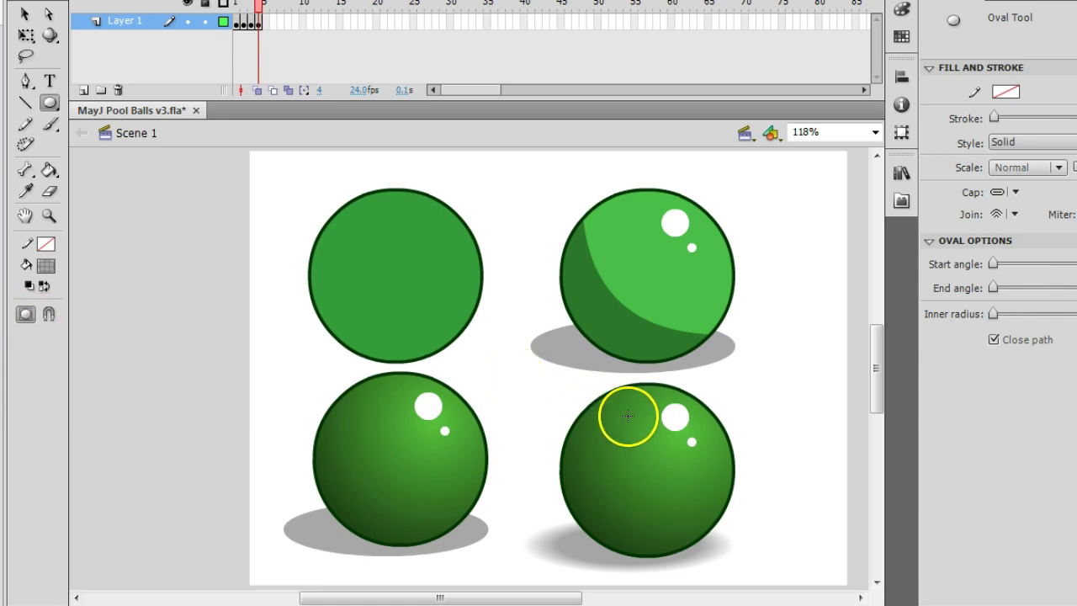
- Zoom in on the lower-right ball with the Zoom tool
left_click_drag(534, 363, 769, 577)
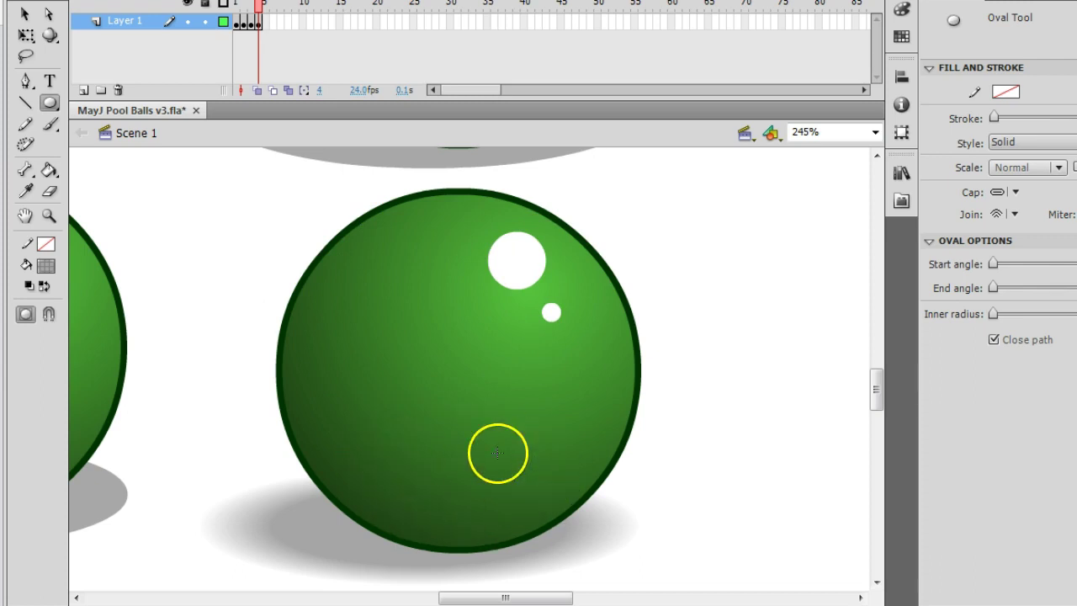
left_click(380, 283)
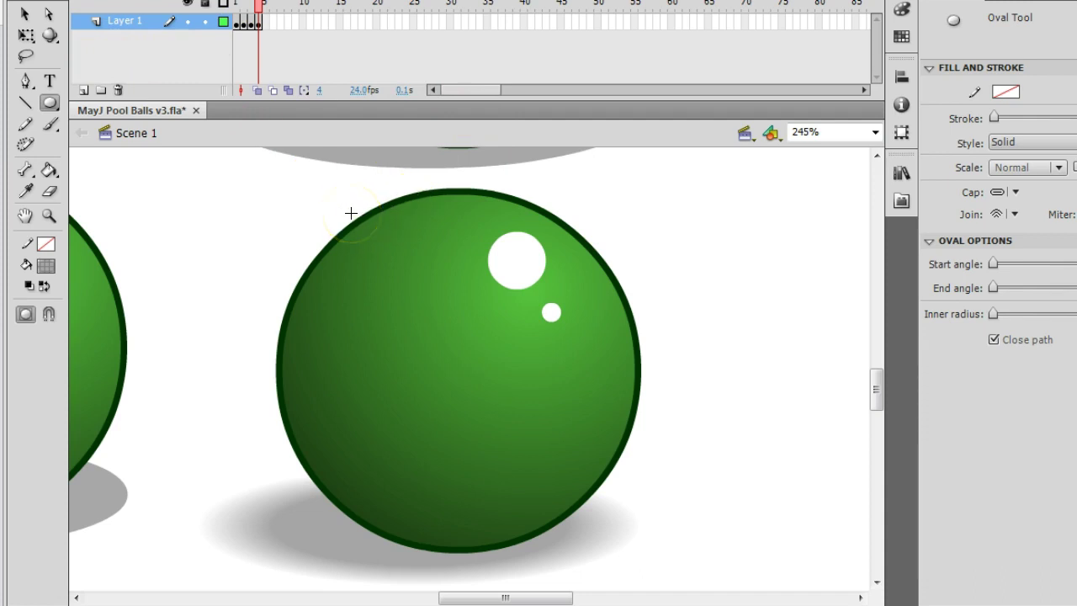
left_click(396, 221)
- Draw a wide oval drawing object over the ball's upper half and stretch its top edge slightly upward
left_click(25, 316)
mouse_move(325, 209)
left_mouse_down()
mouse_move(598, 363)
mouse_move(591, 373)
left_mouse_up()
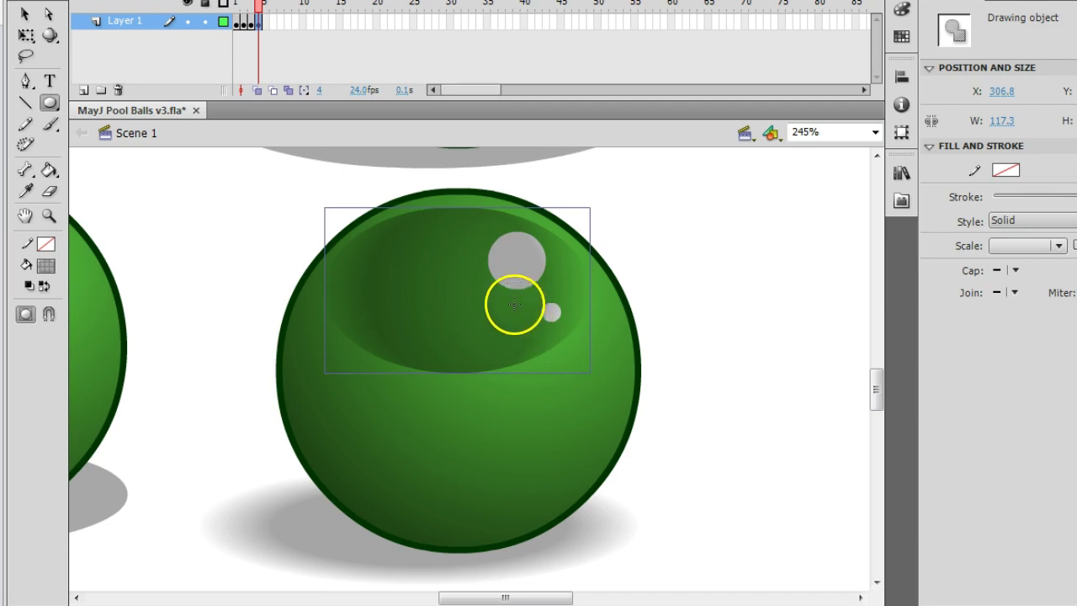
left_click(25, 35)
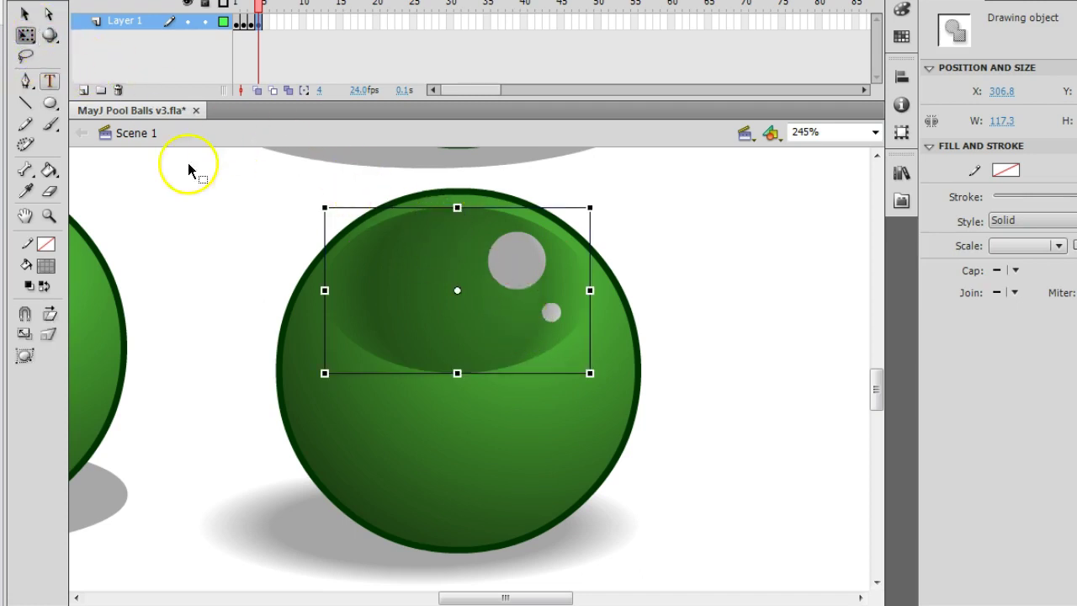
left_click_drag(457, 208, 458, 198)
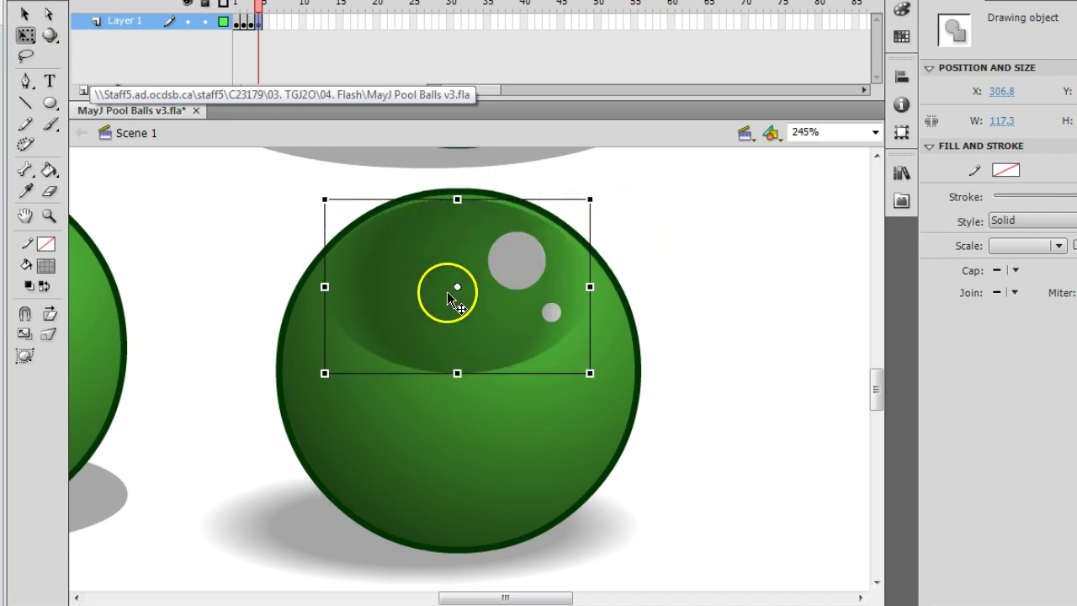
- Select the fill inside the gloss oval and change it to a linear gradient
left_click(25, 13)
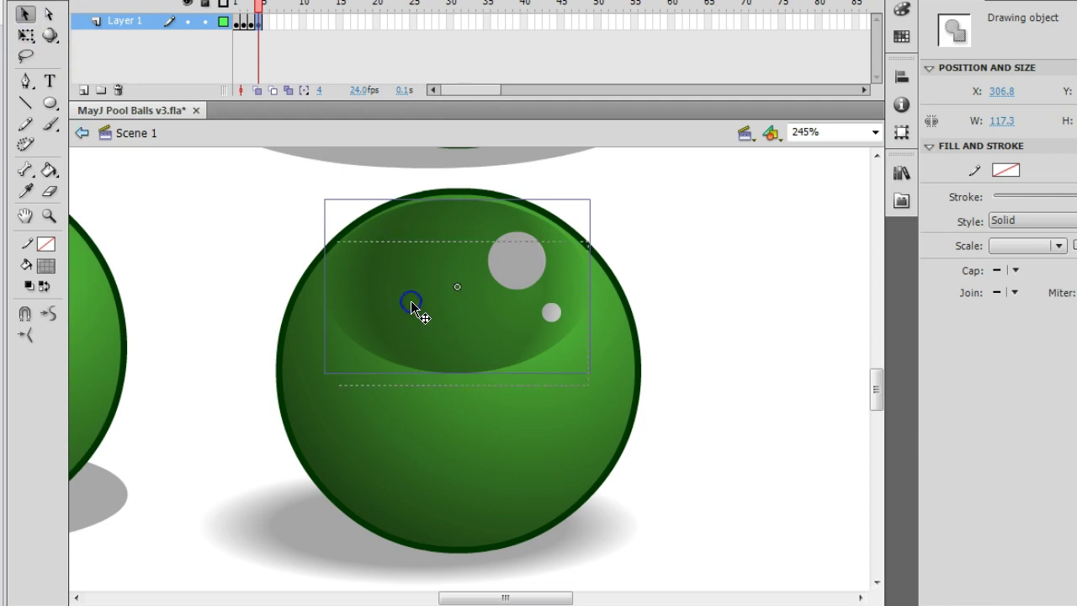
double_click(411, 304)
left_click(424, 304)
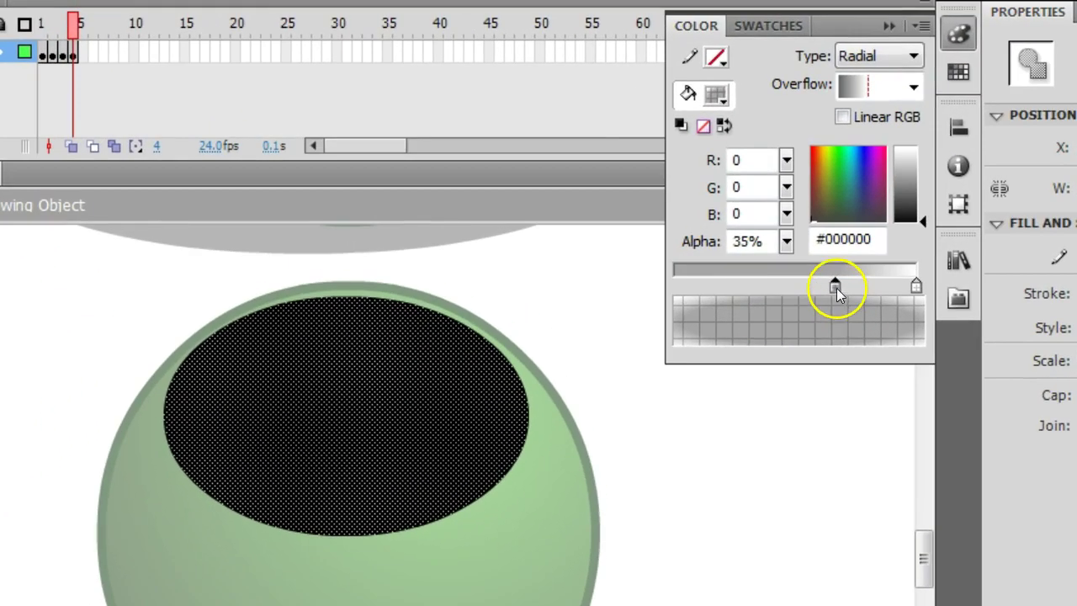
left_click(834, 287)
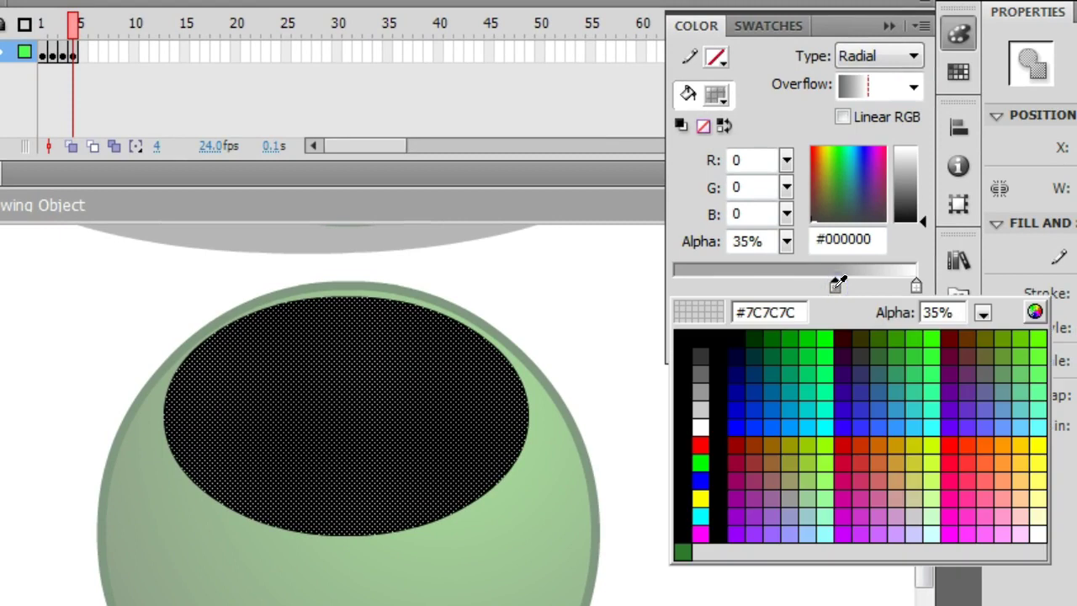
left_click(875, 54)
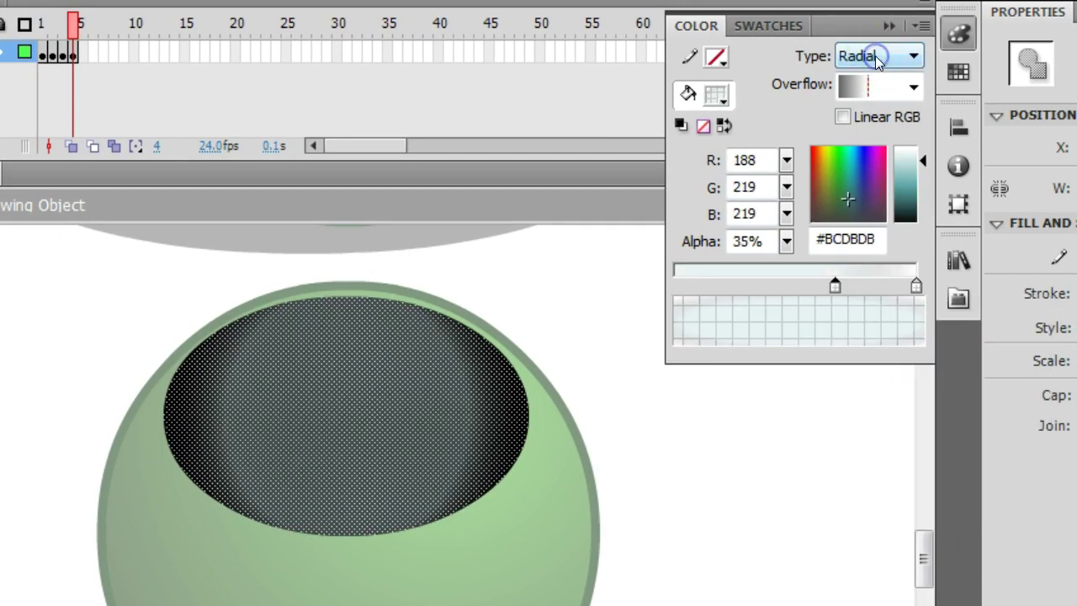
left_click(874, 55)
left_click(863, 112)
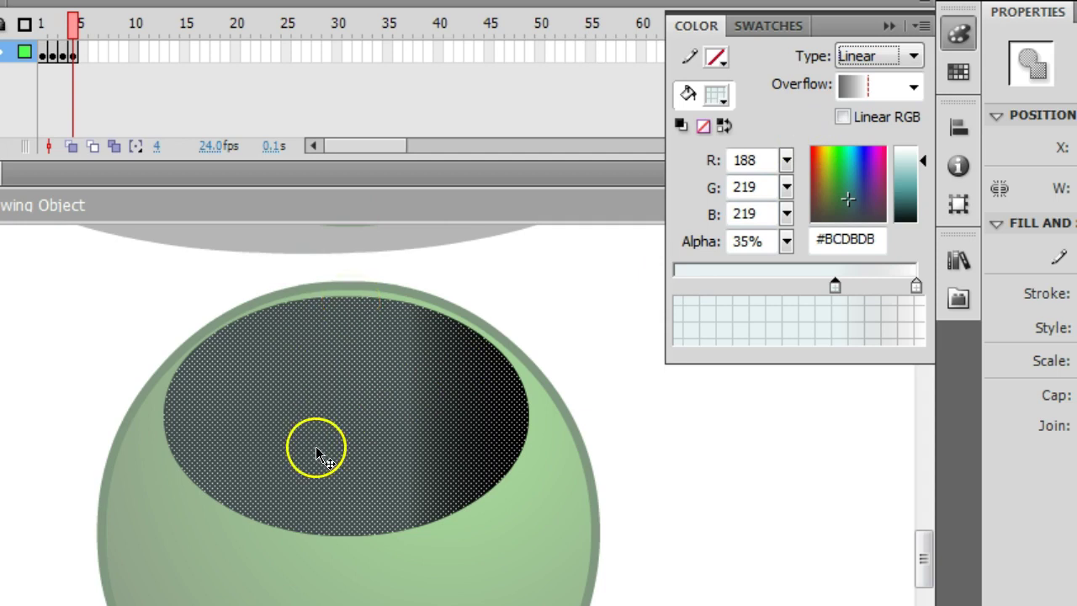
- Arrange the gradient so only two stops remain, one at each end
left_click(829, 287)
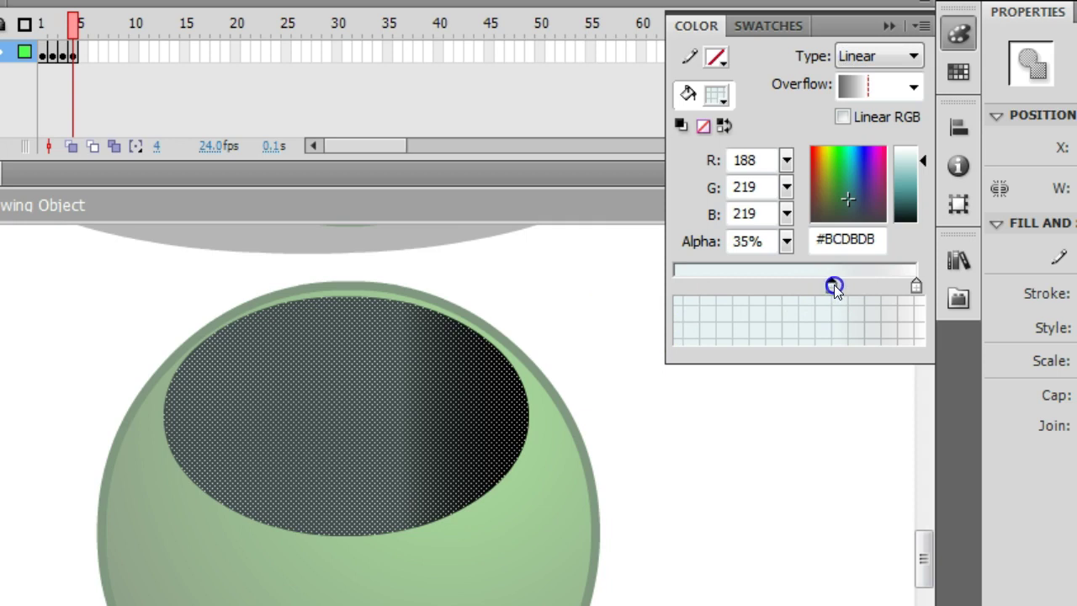
left_click_drag(832, 285, 674, 288)
left_click(748, 286)
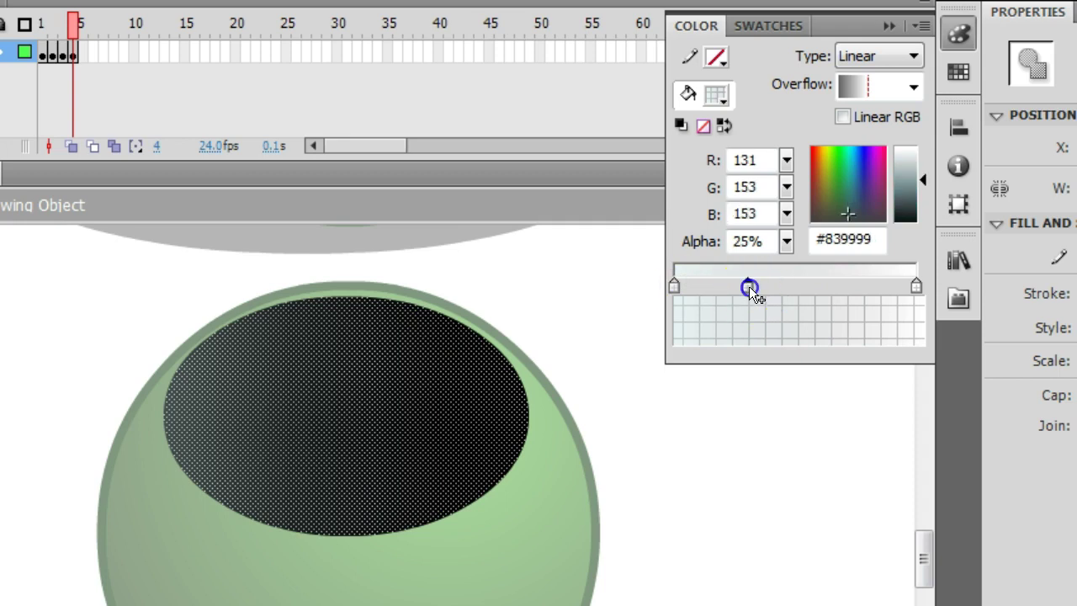
left_click(789, 286)
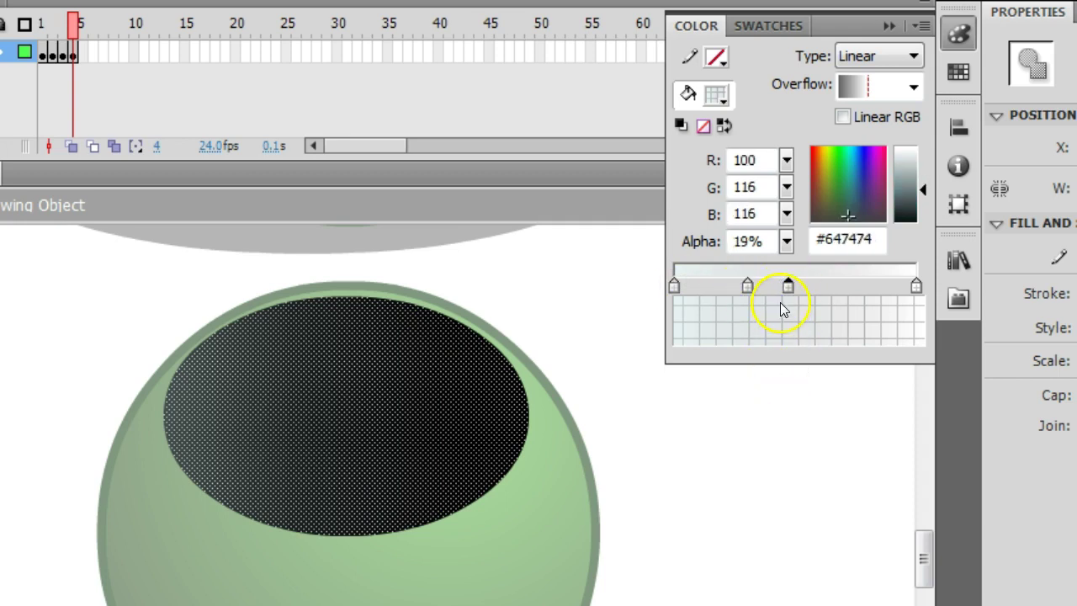
left_click(789, 287)
left_click_drag(805, 288, 805, 320)
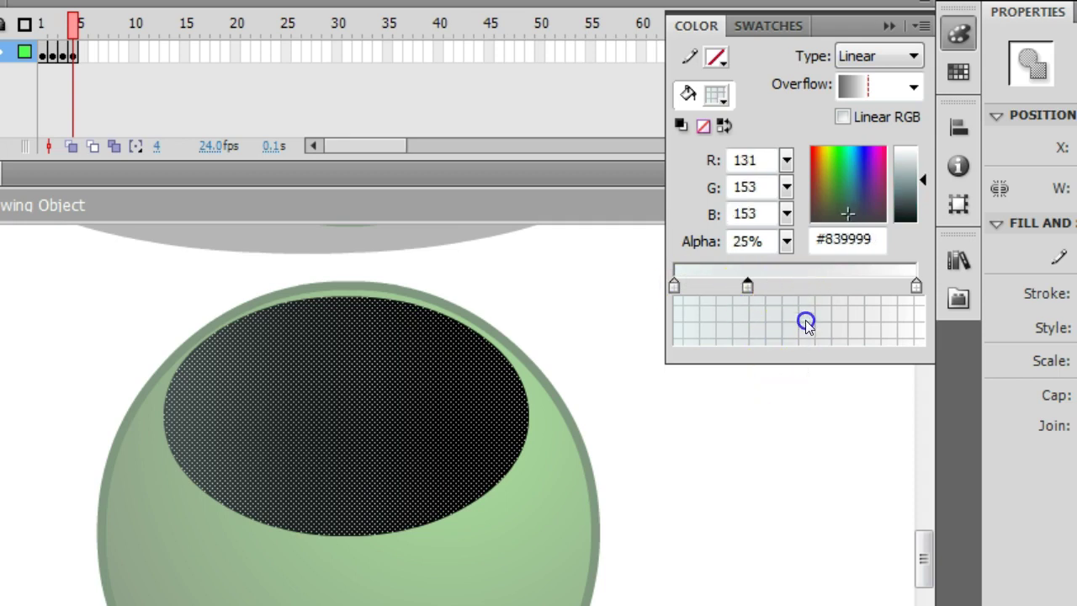
left_click_drag(748, 286, 770, 315)
left_click(915, 287)
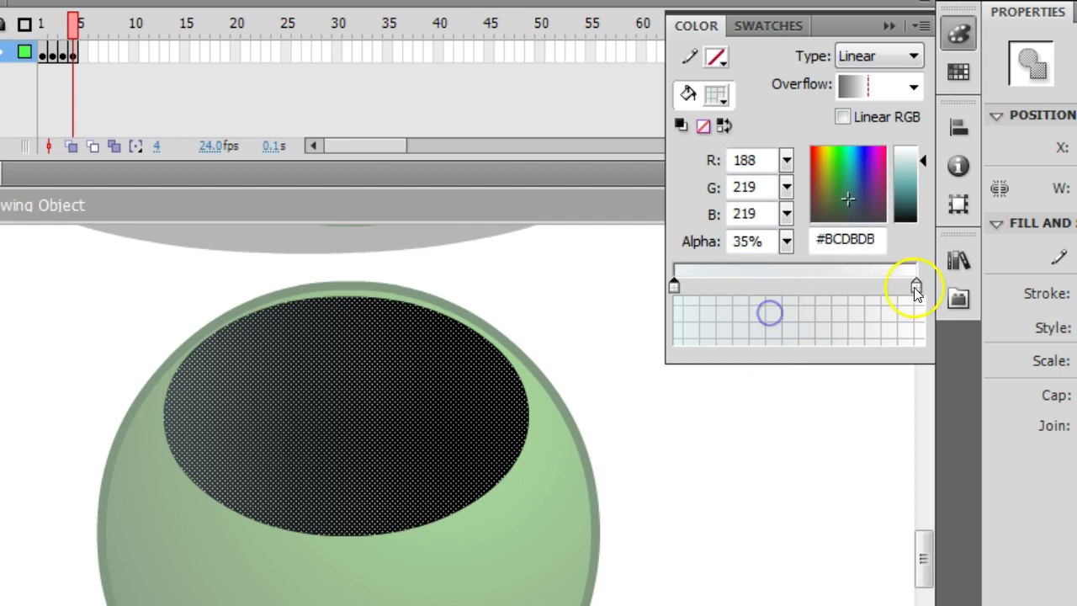
left_click(904, 289)
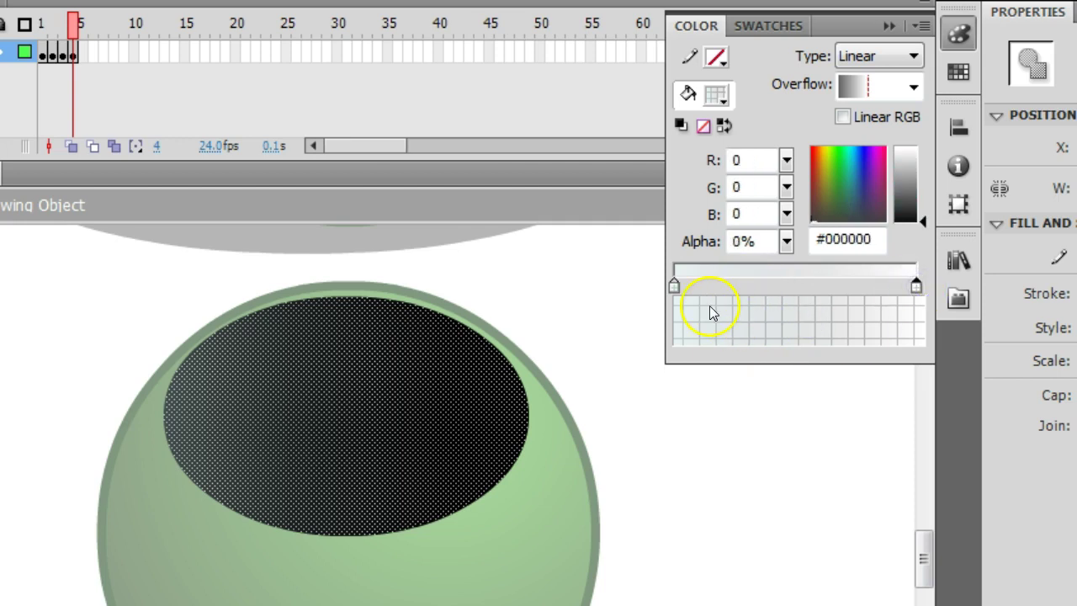
- Make both gradient stops white, the left at 40% alpha and the right at 0%
left_click(674, 287)
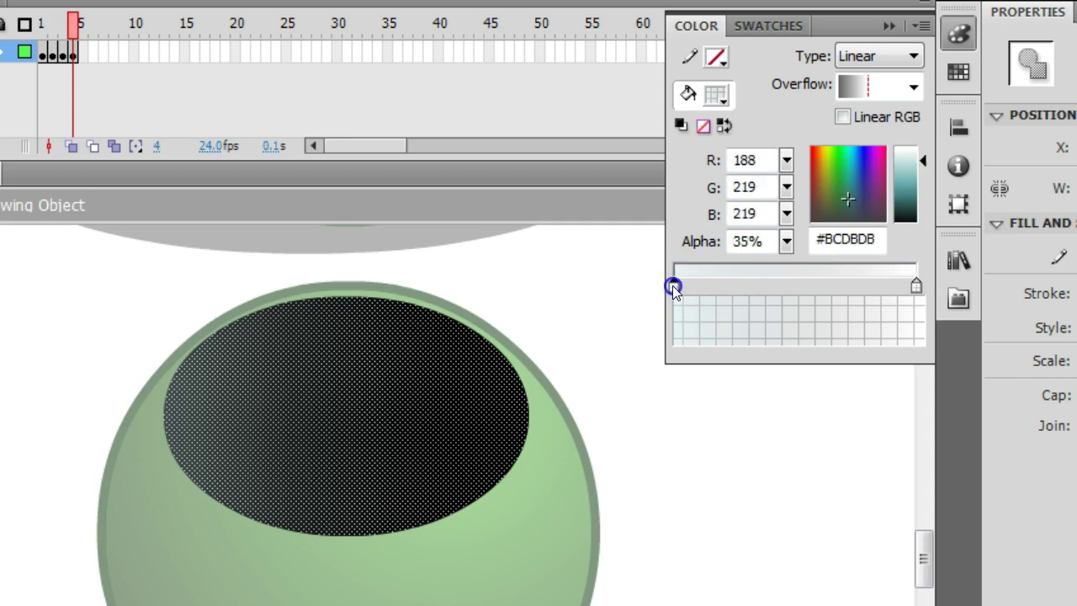
left_click_drag(924, 165, 921, 135)
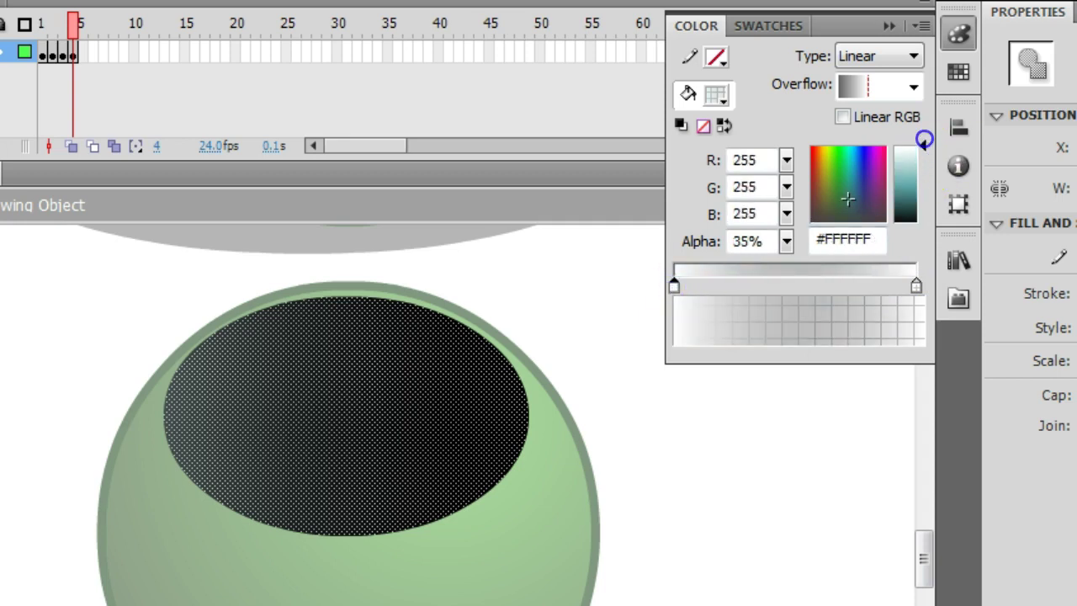
left_click(761, 242)
left_click_drag(761, 242, 716, 240)
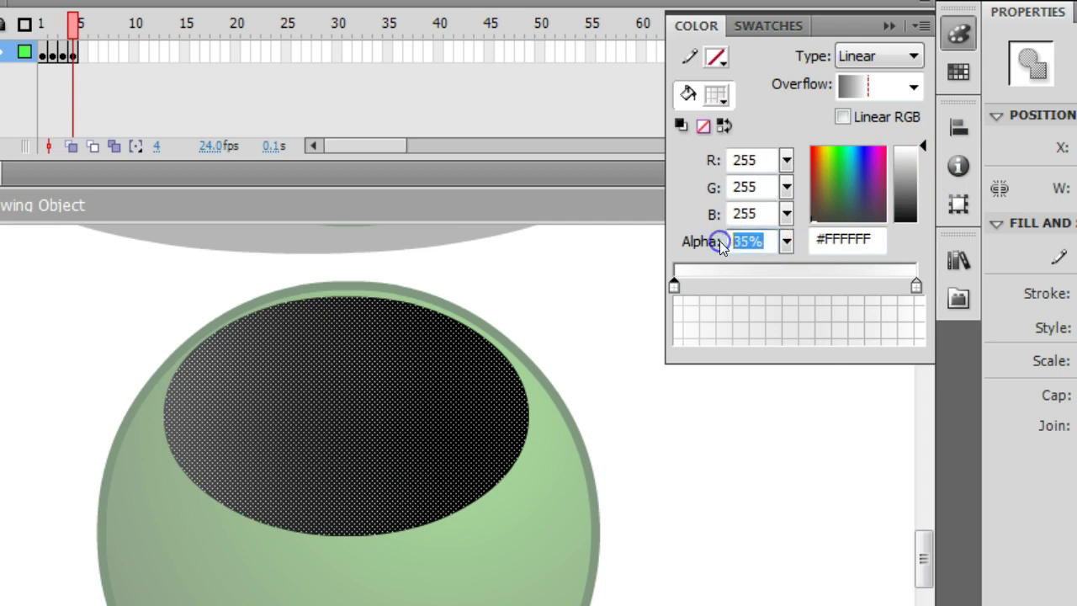
type("40")
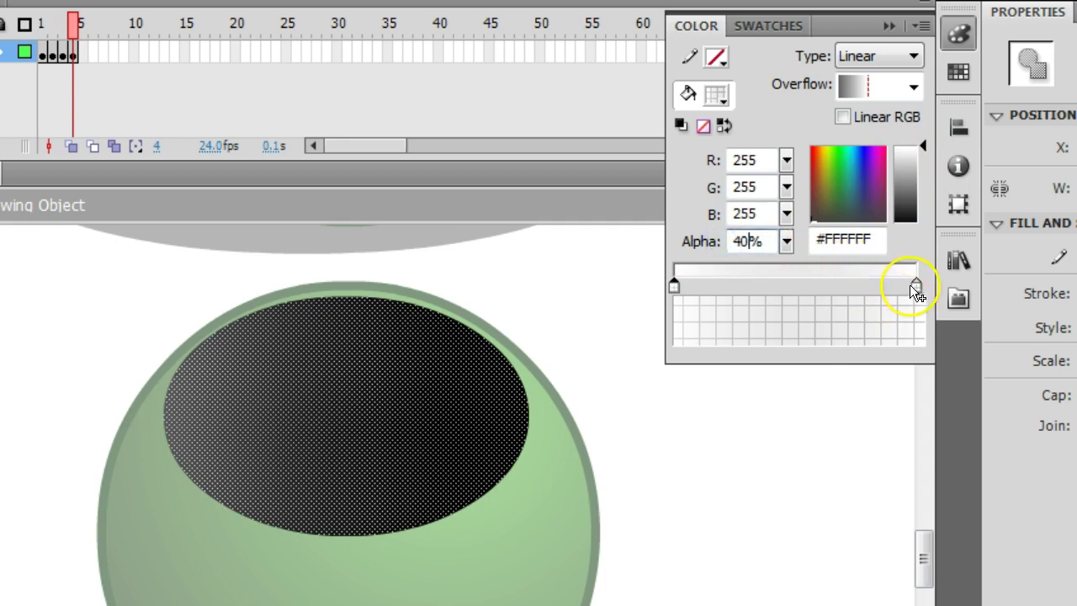
left_click(917, 287)
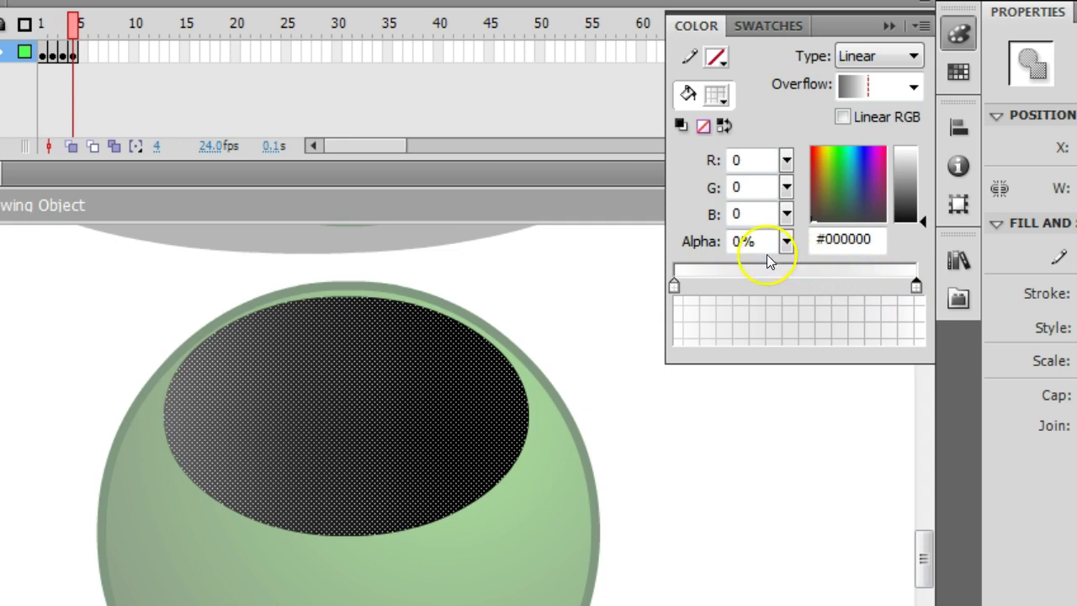
left_click_drag(921, 220, 920, 139)
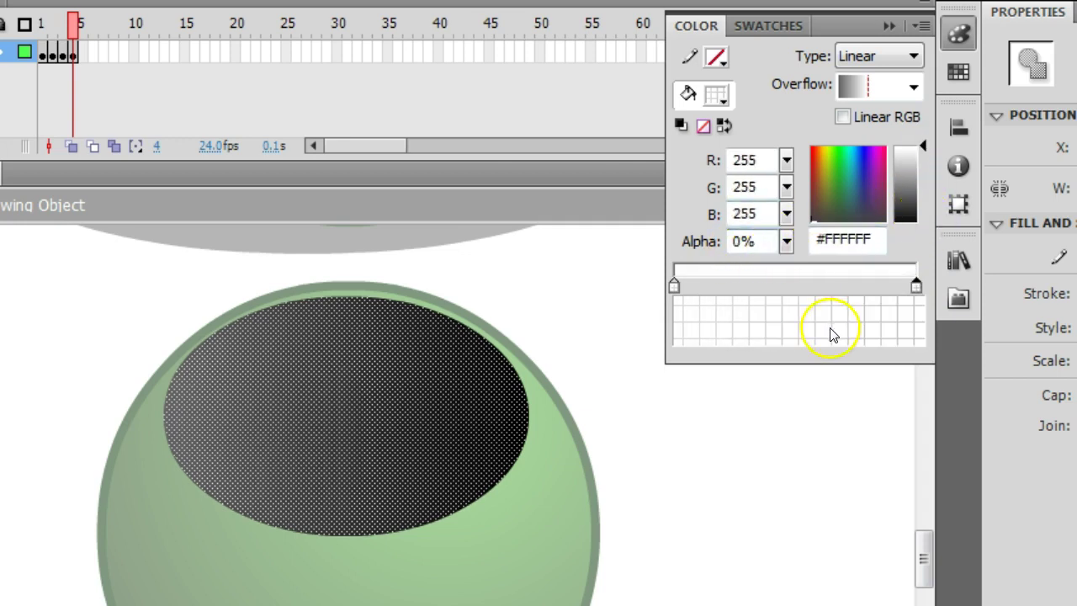
left_click(585, 325)
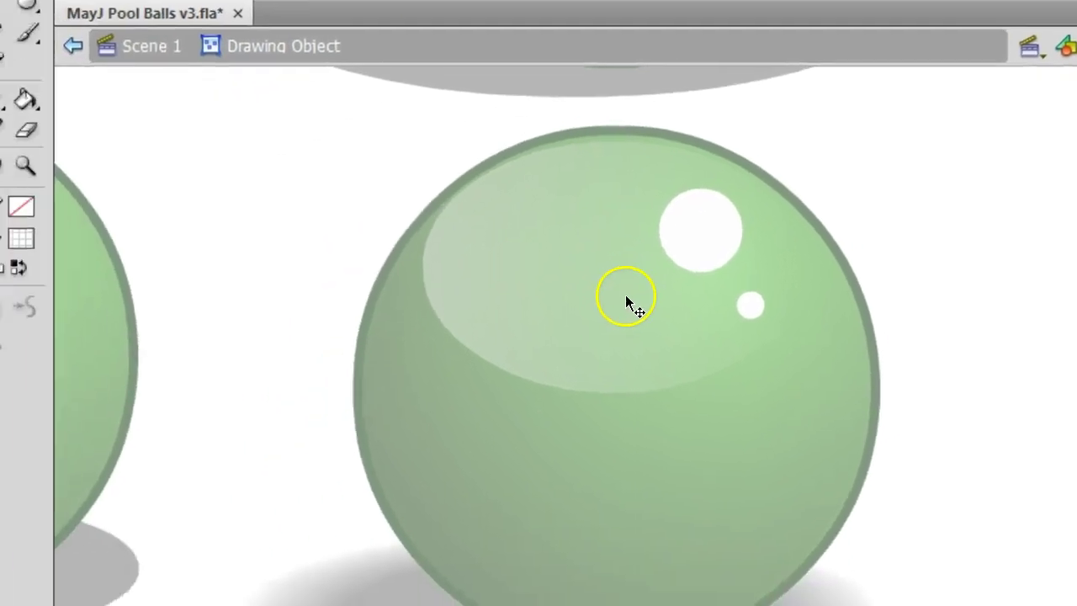
- Run the gloss gradient vertically from the oval's top downward with the Paint Bucket, then exit to Scene 1
left_click(353, 439)
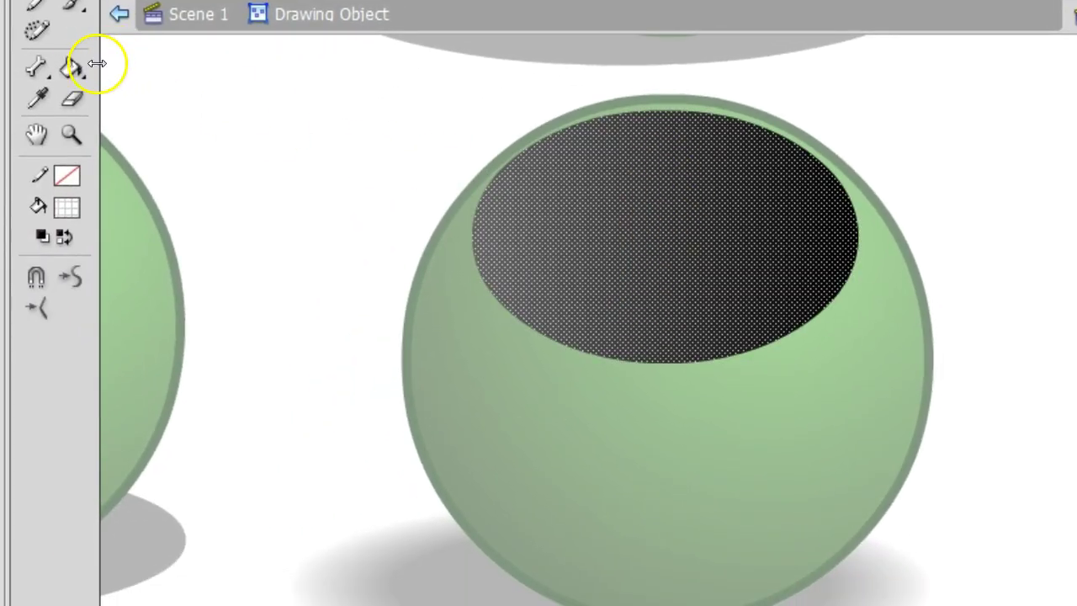
left_click(71, 67)
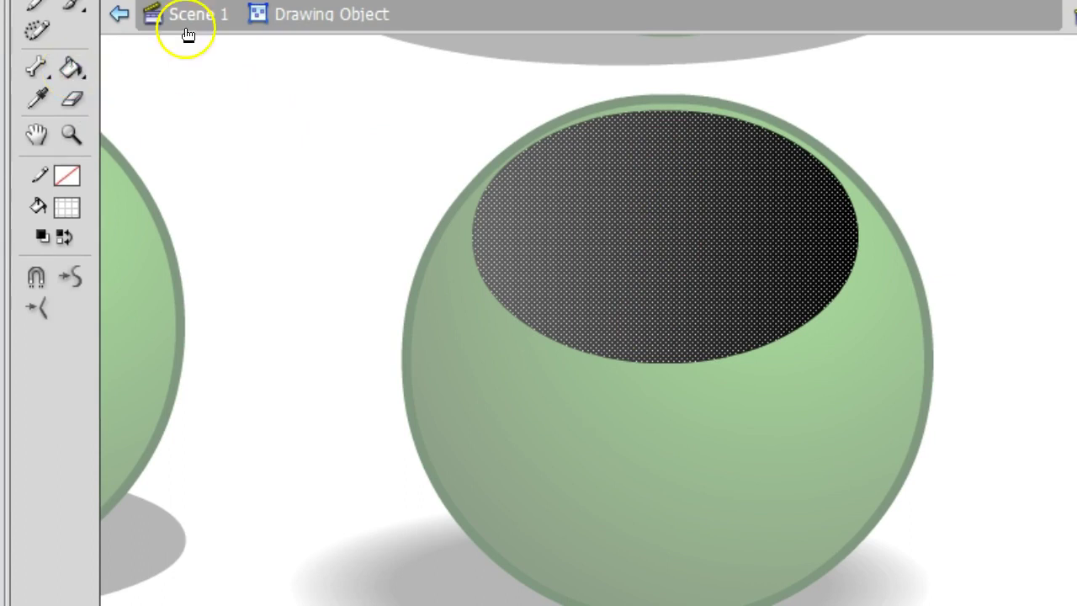
left_click(72, 68)
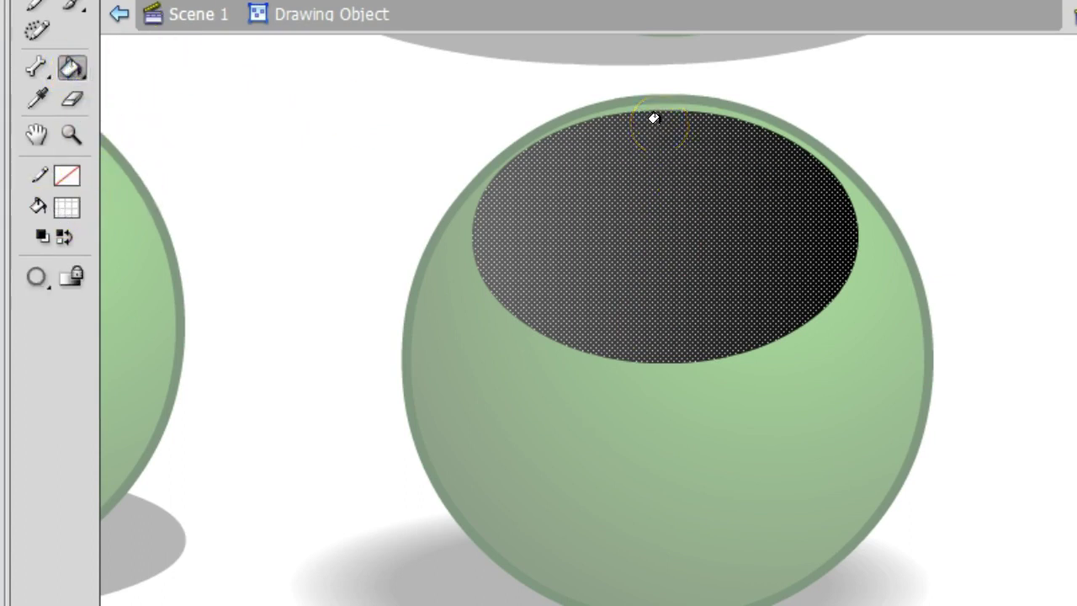
mouse_move(657, 165)
left_mouse_down()
mouse_move(645, 326)
mouse_move(656, 353)
left_mouse_up()
left_click(907, 173)
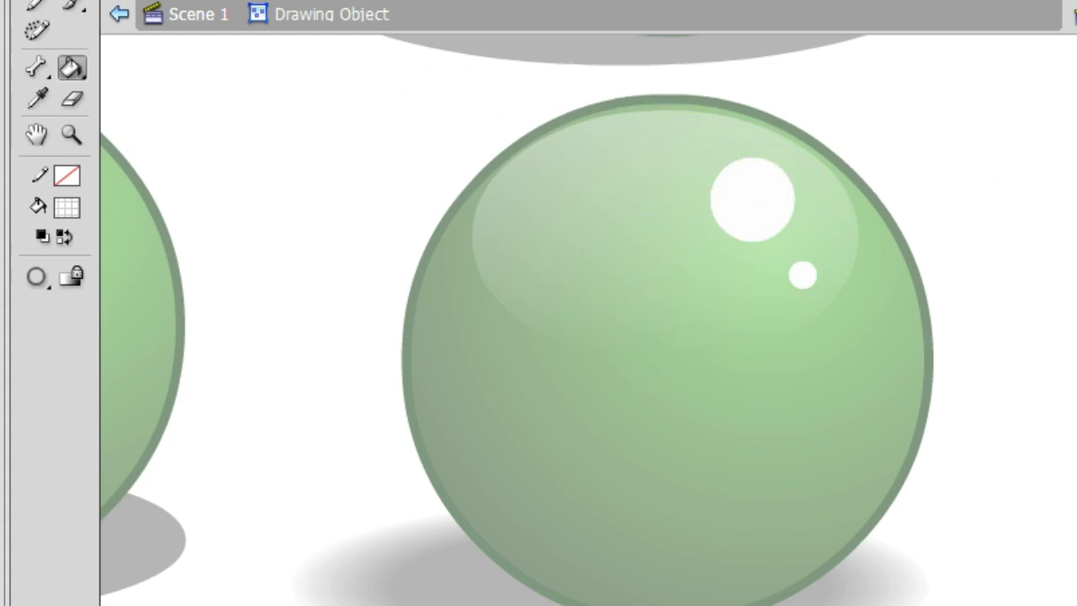
key("v")
double_click(1018, 232)
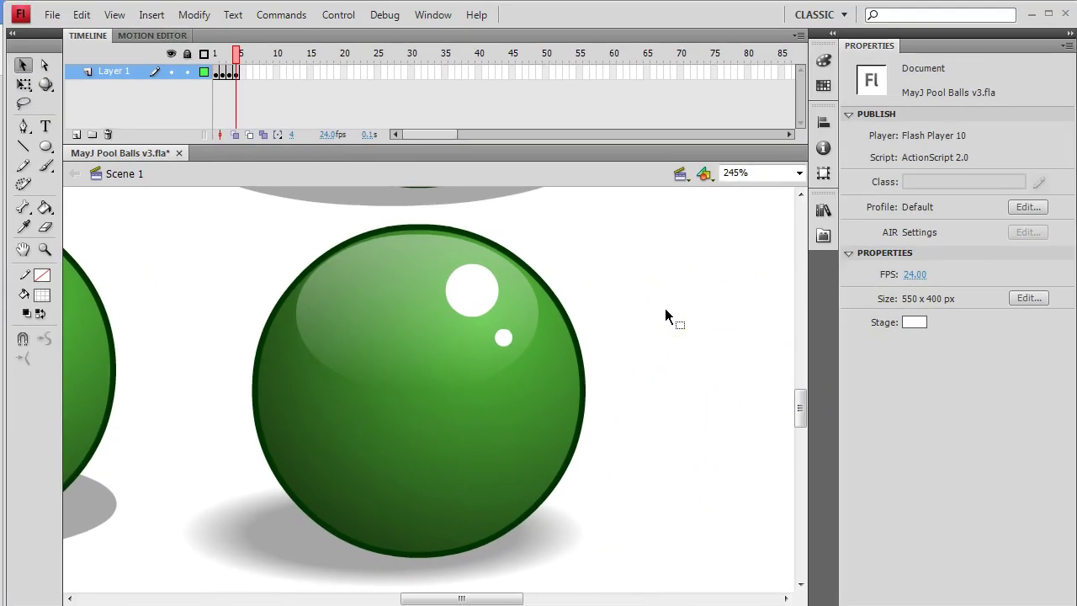
- Copy the gloss oval onto the ball's lower half, flip it vertically and lower it slightly
left_click(393, 294)
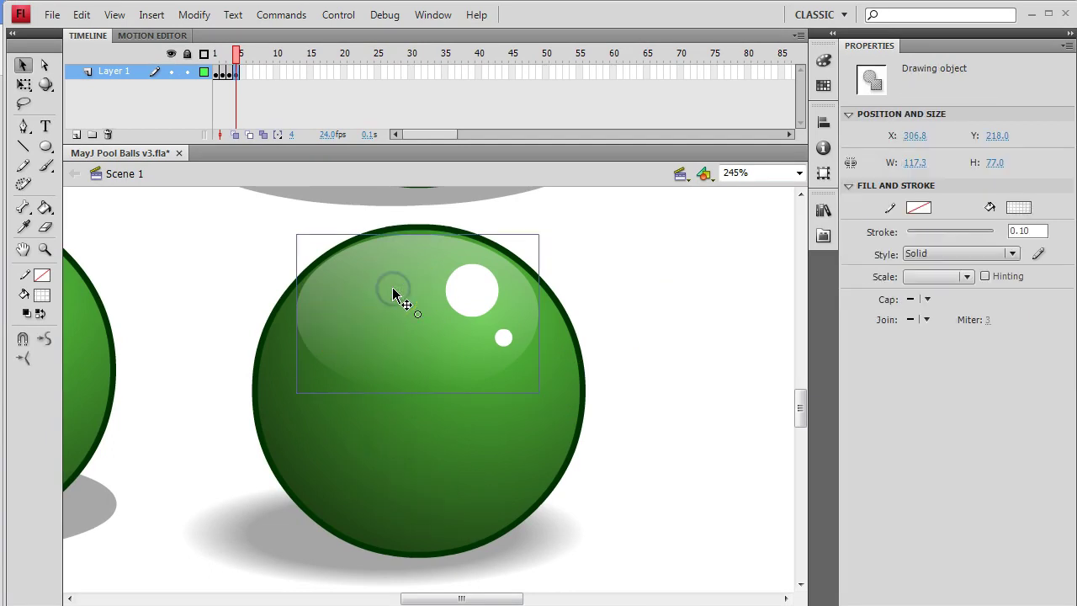
key("Right")
key("Right")
key("Right")
key("Right")
key("Down")
key("Down")
key("Down")
key("Down")
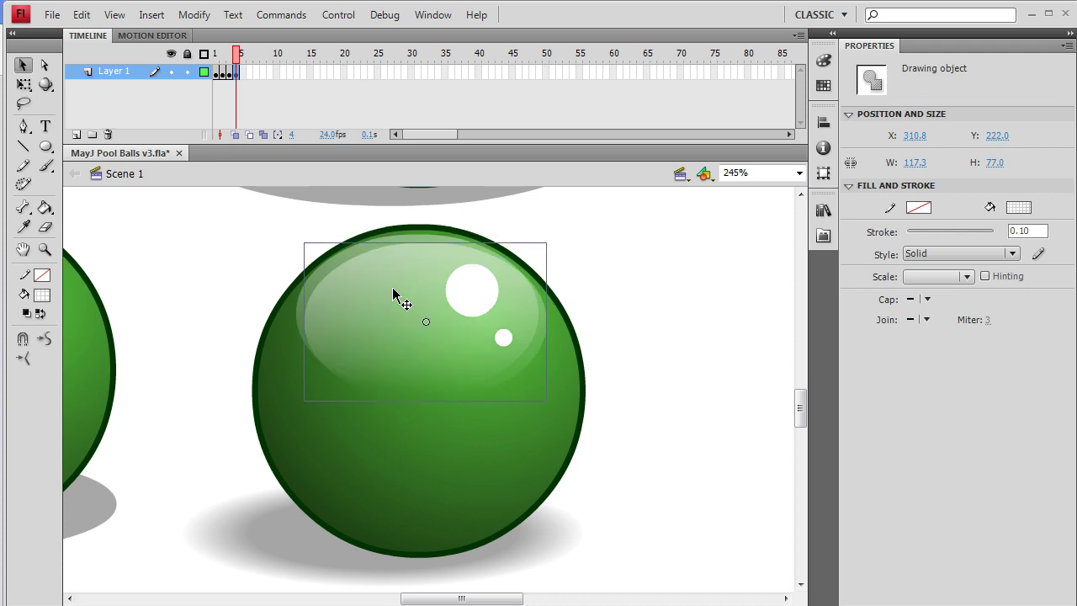
left_click_drag(393, 292, 383, 431)
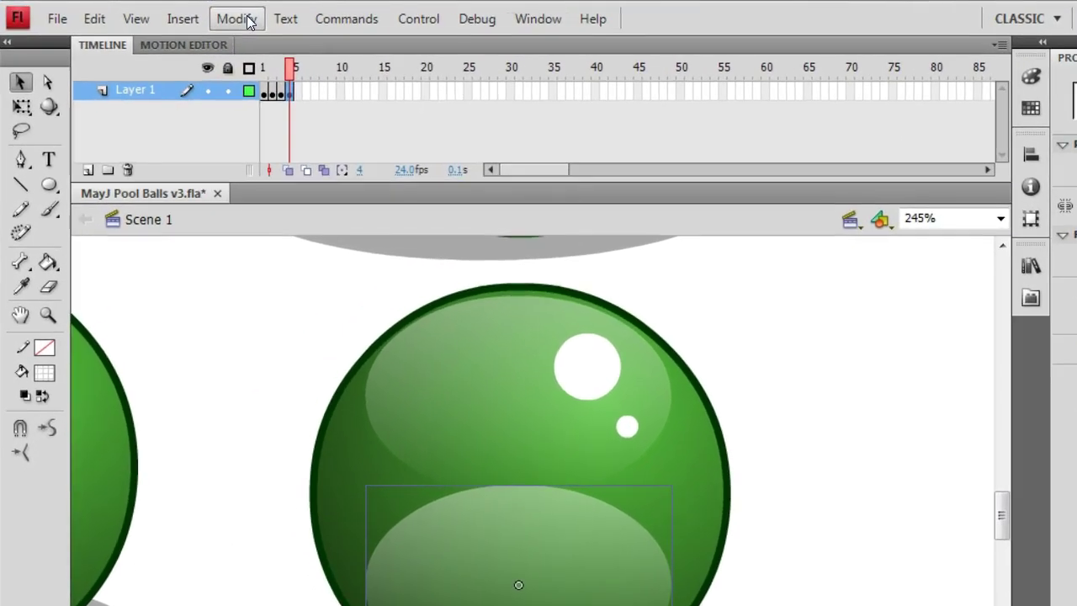
left_click(199, 15)
mouse_move(306, 270)
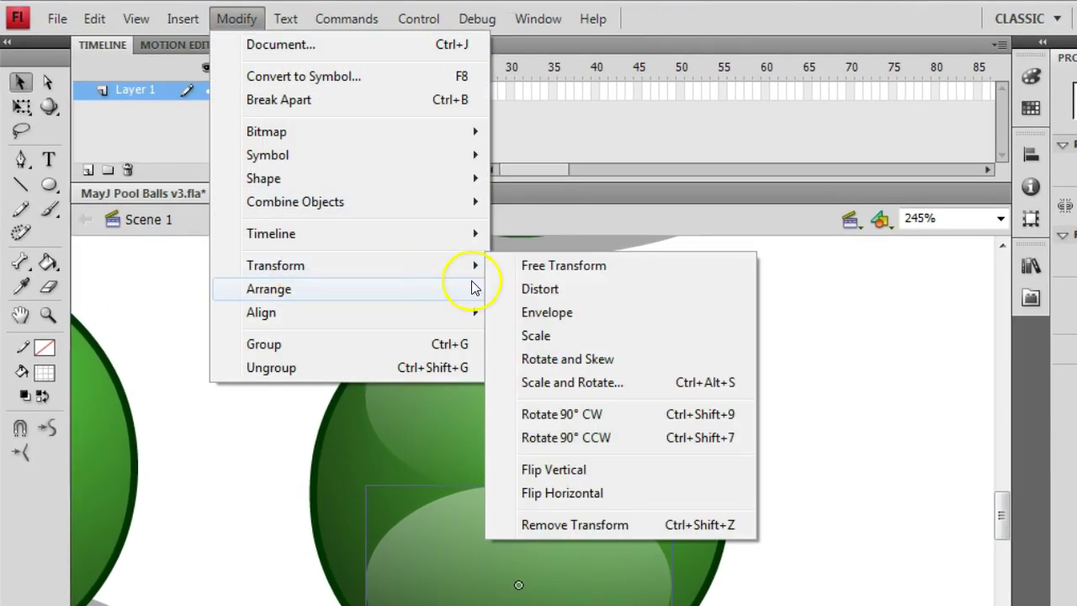
left_click(581, 476)
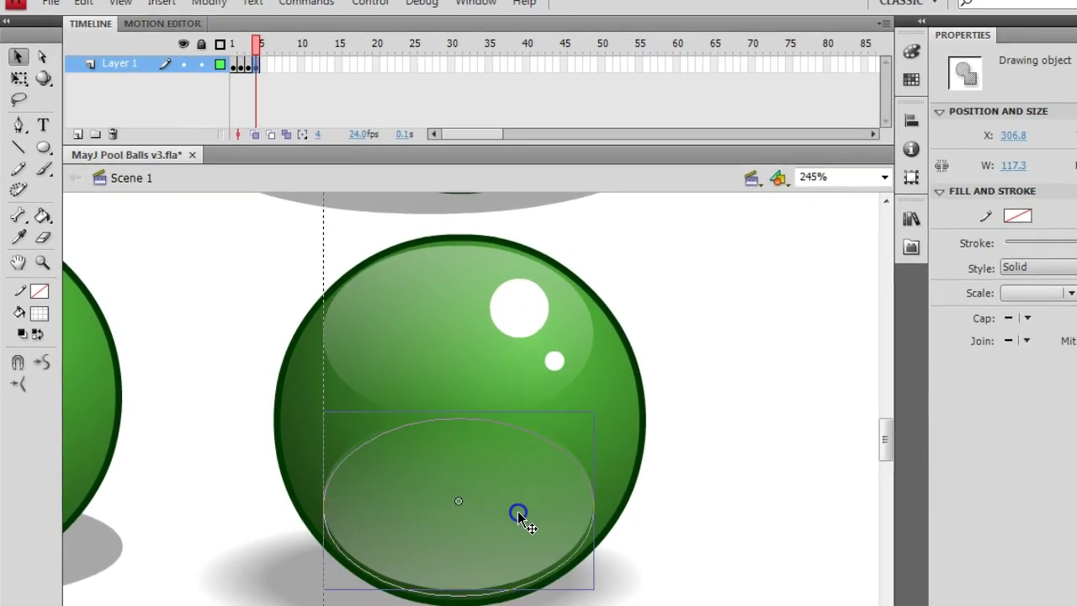
left_click_drag(480, 500, 482, 506)
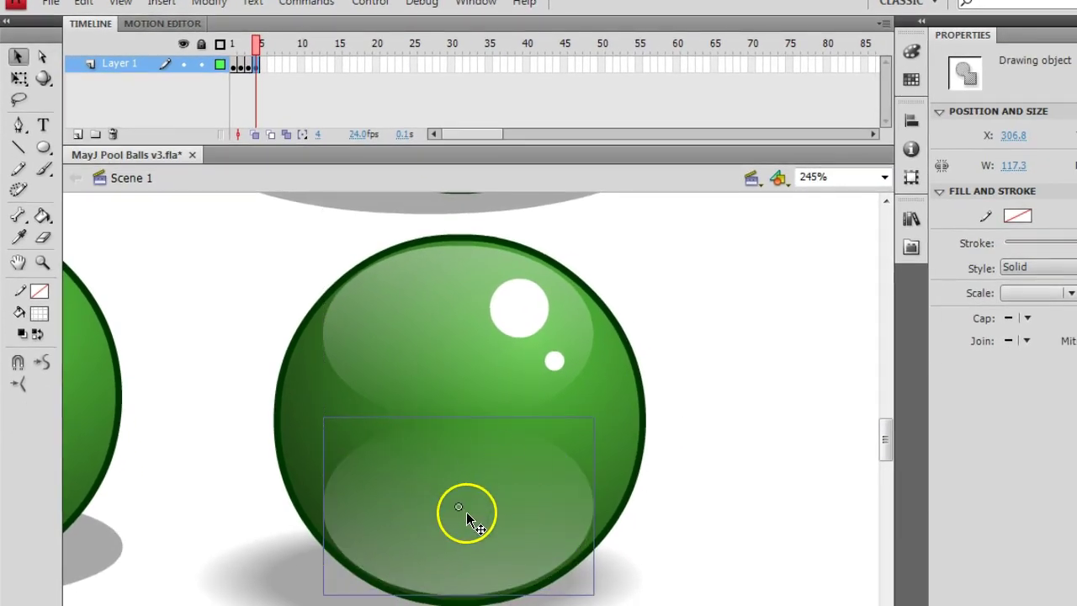
- Make both lower-oval gradient stops black (#000000), the left at 40% alpha and the right at 0%
double_click(517, 543)
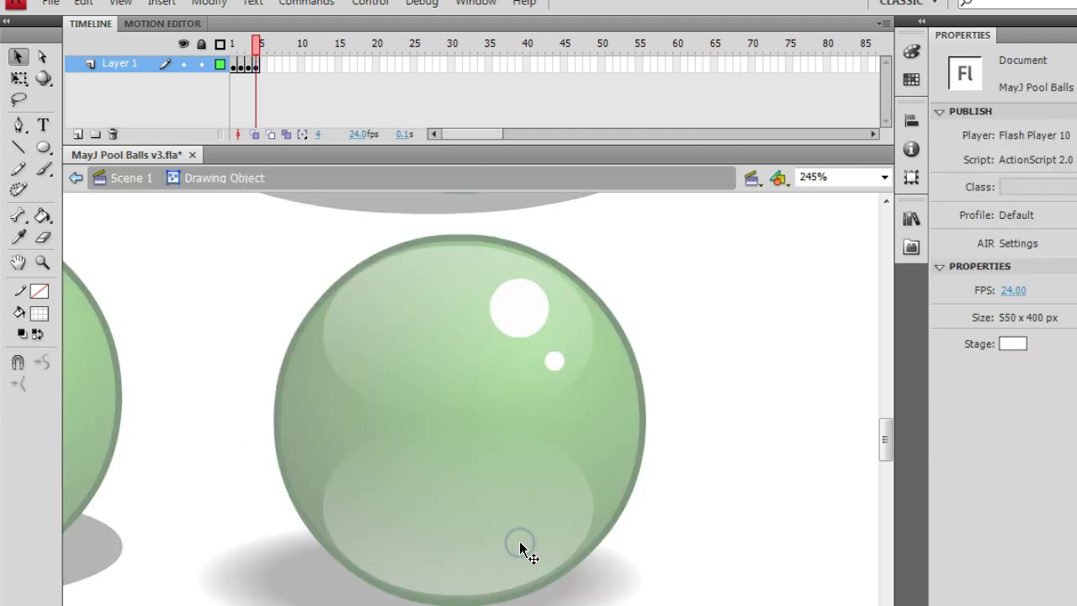
left_click(509, 537)
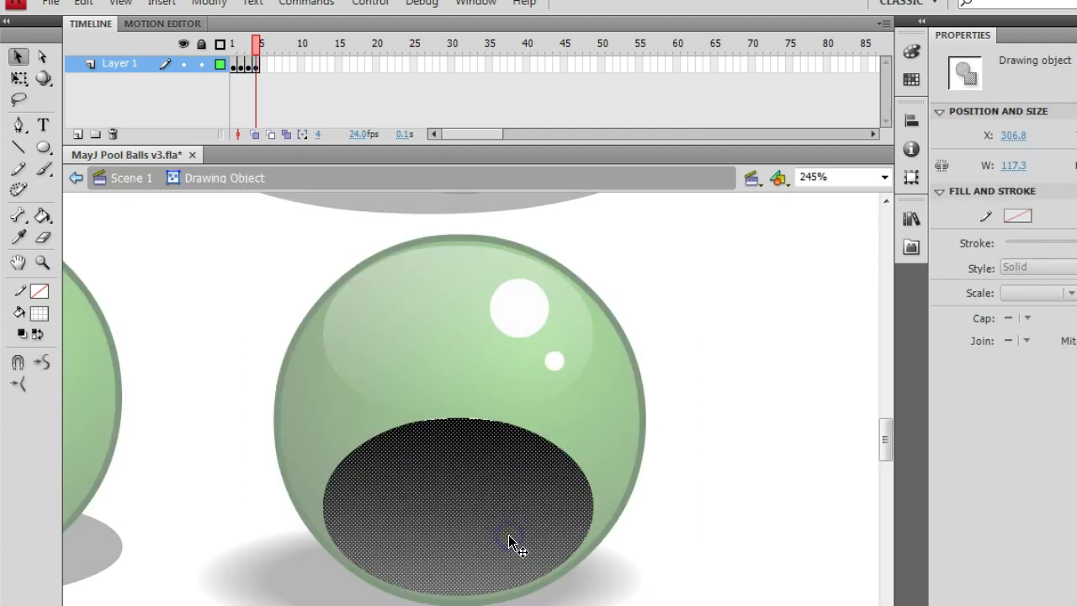
left_click(915, 54)
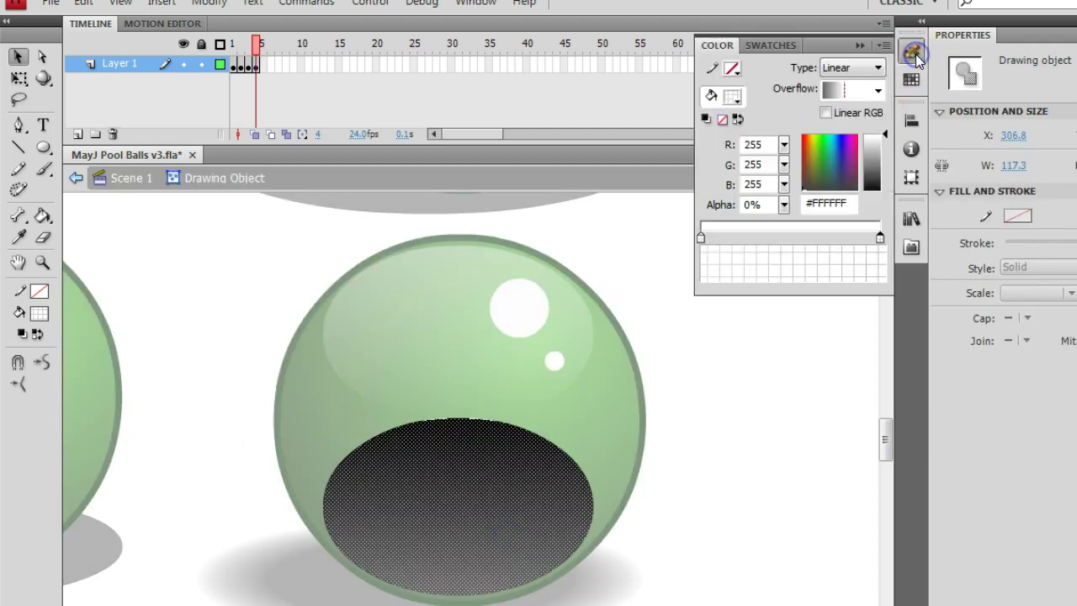
left_click(702, 238)
left_click_drag(884, 133, 879, 213)
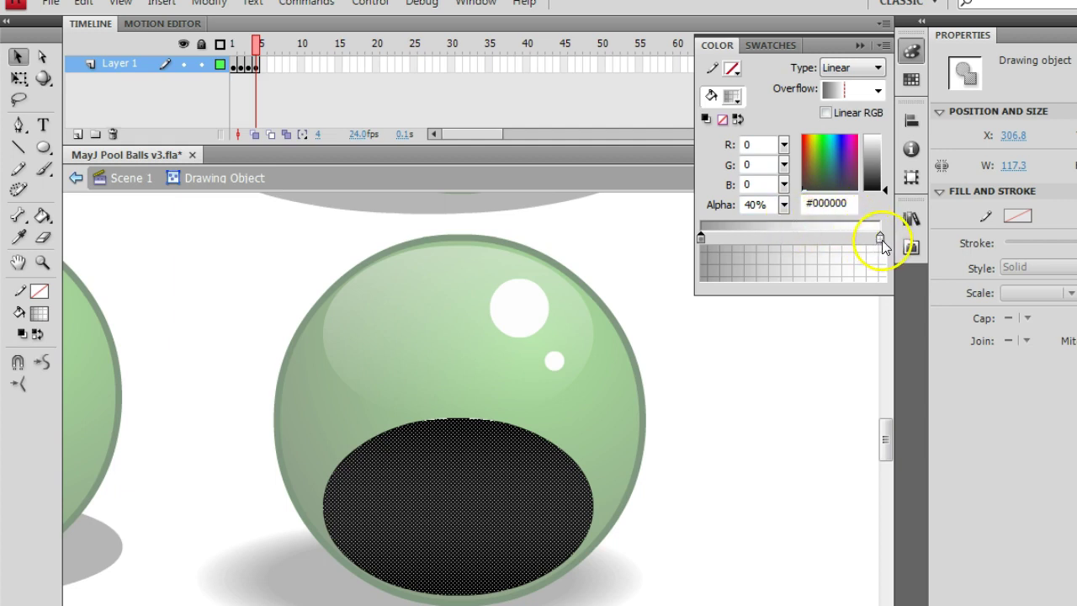
left_click(880, 238)
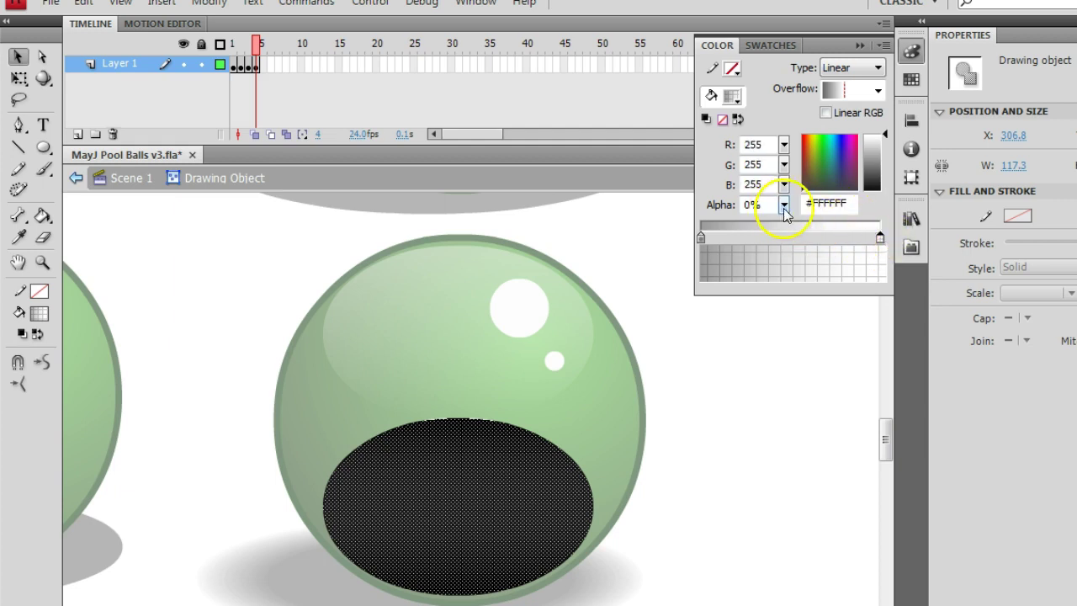
left_click_drag(884, 133, 890, 202)
left_click(823, 187)
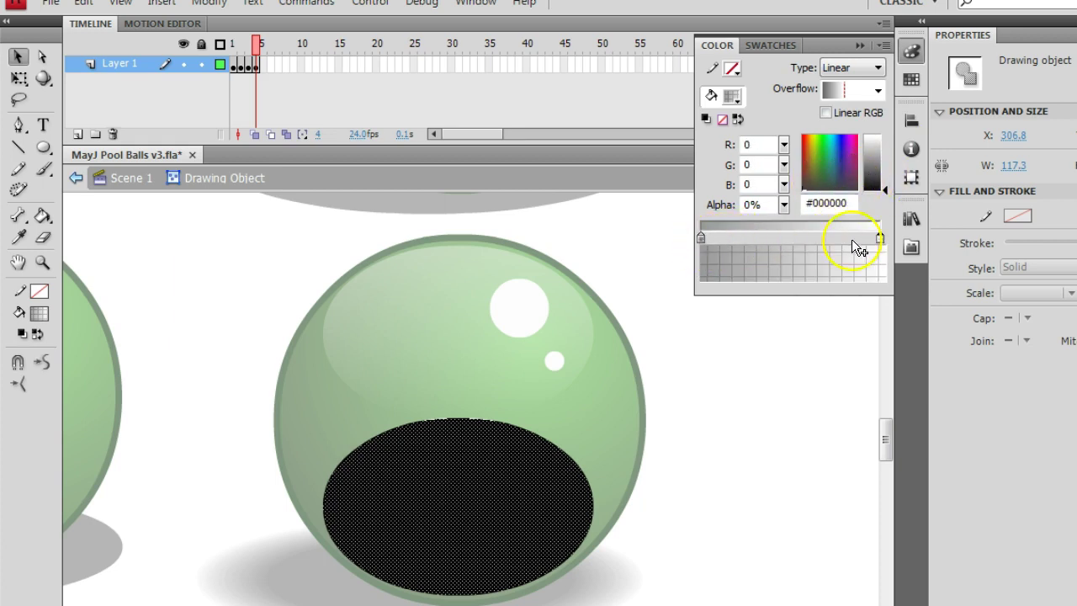
left_click(701, 240)
left_click(880, 238)
left_click(719, 367)
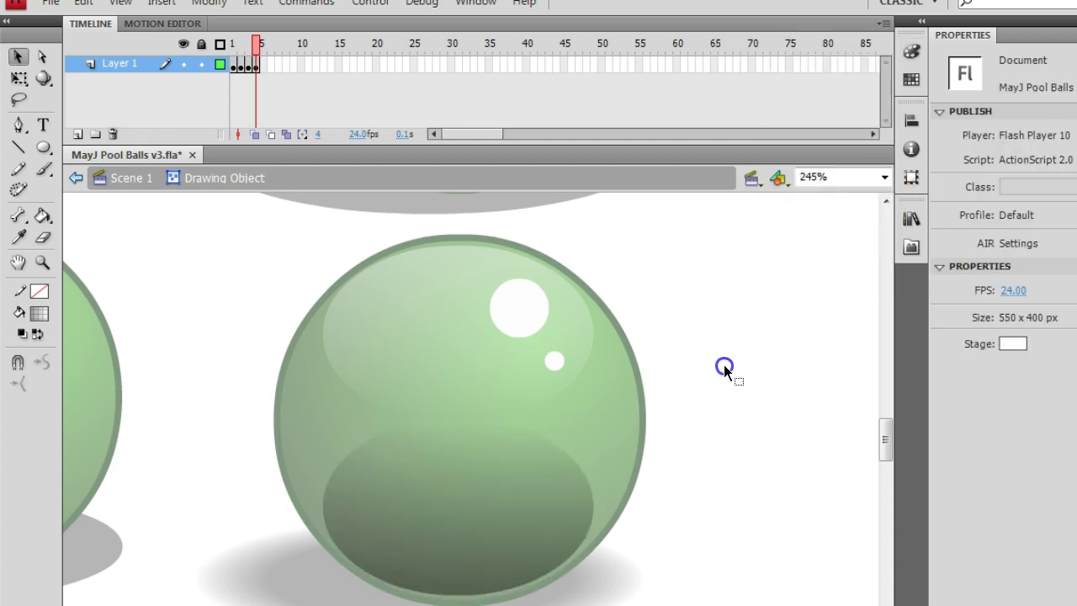
left_click(432, 517)
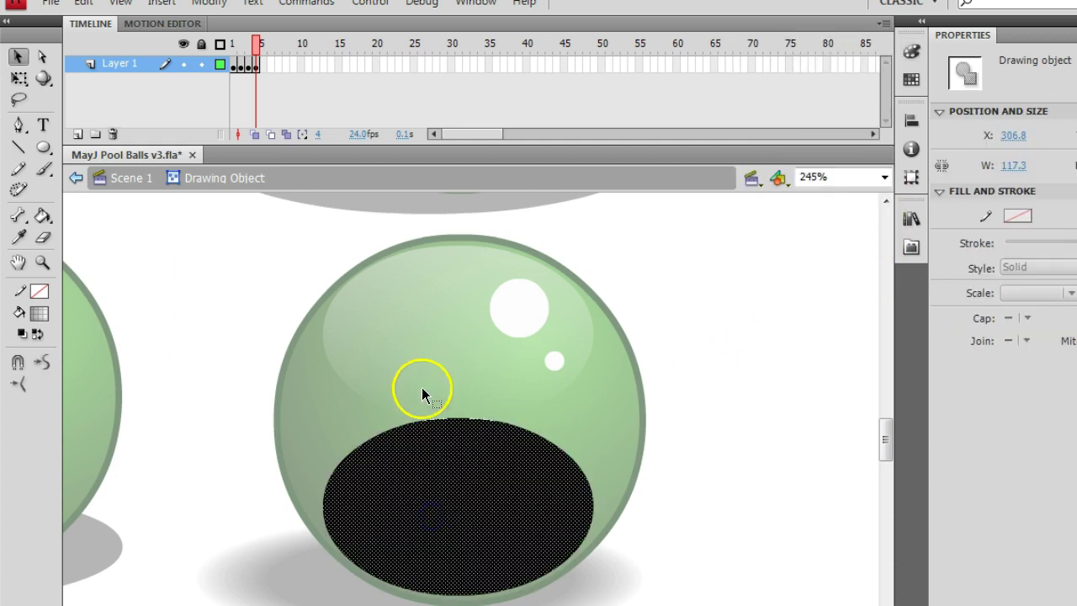
- Squash the dark oval from the top and narrow it from both sides to about 96.5 wide
left_click(764, 548)
left_click(763, 545)
left_click(521, 489)
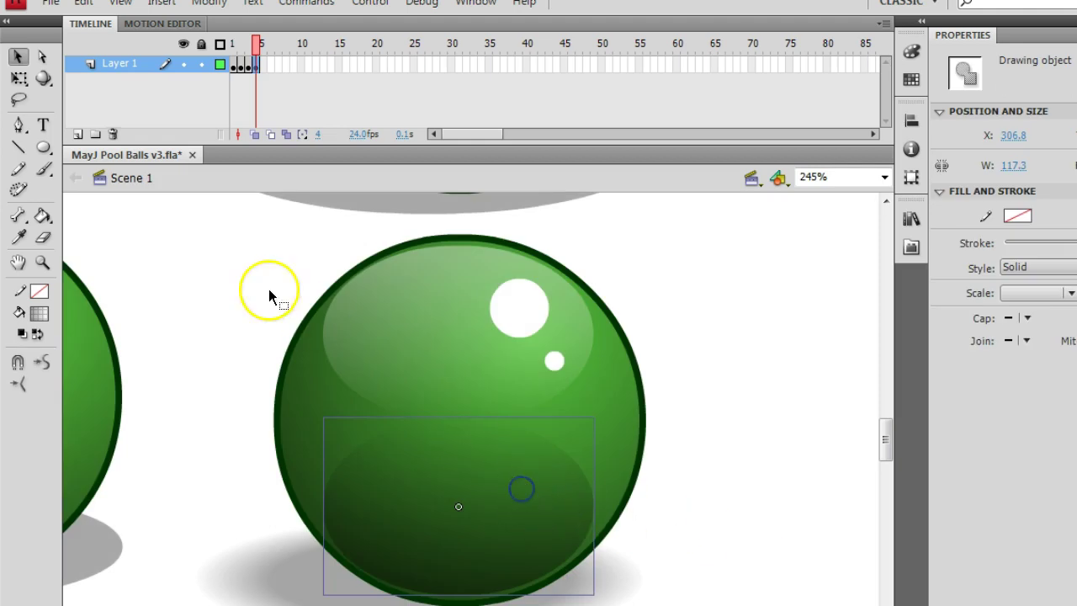
left_click(18, 77)
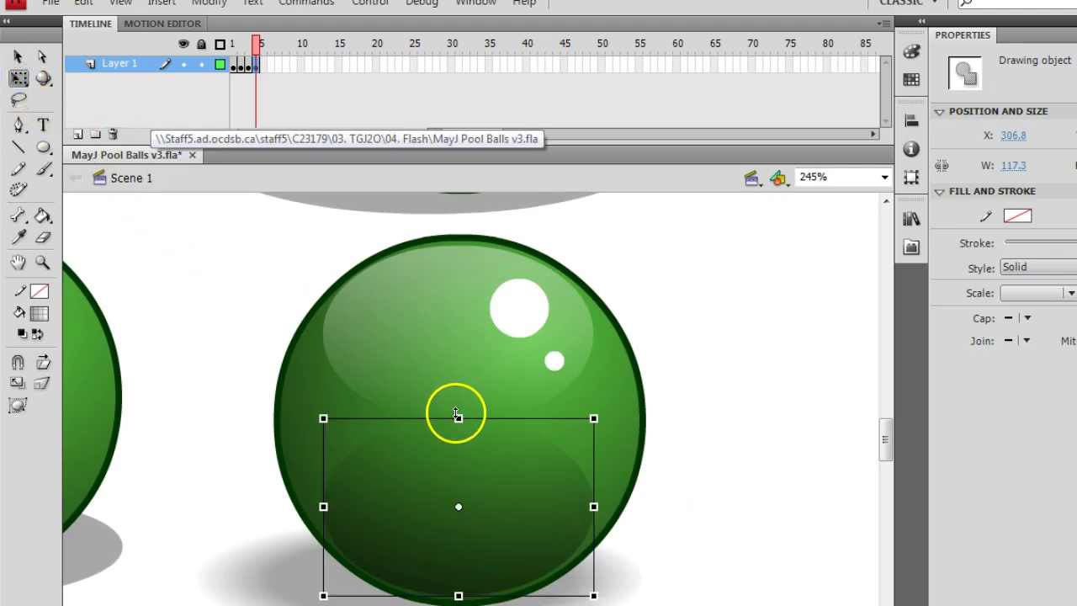
left_click_drag(457, 418, 460, 468)
left_click_drag(593, 531, 571, 531)
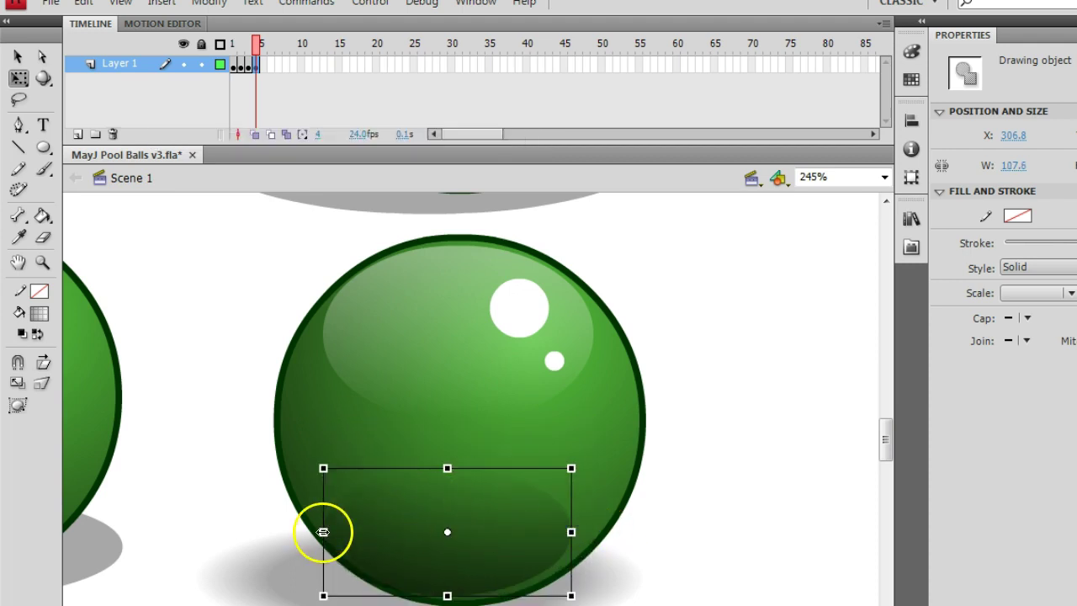
left_click_drag(324, 532, 348, 533)
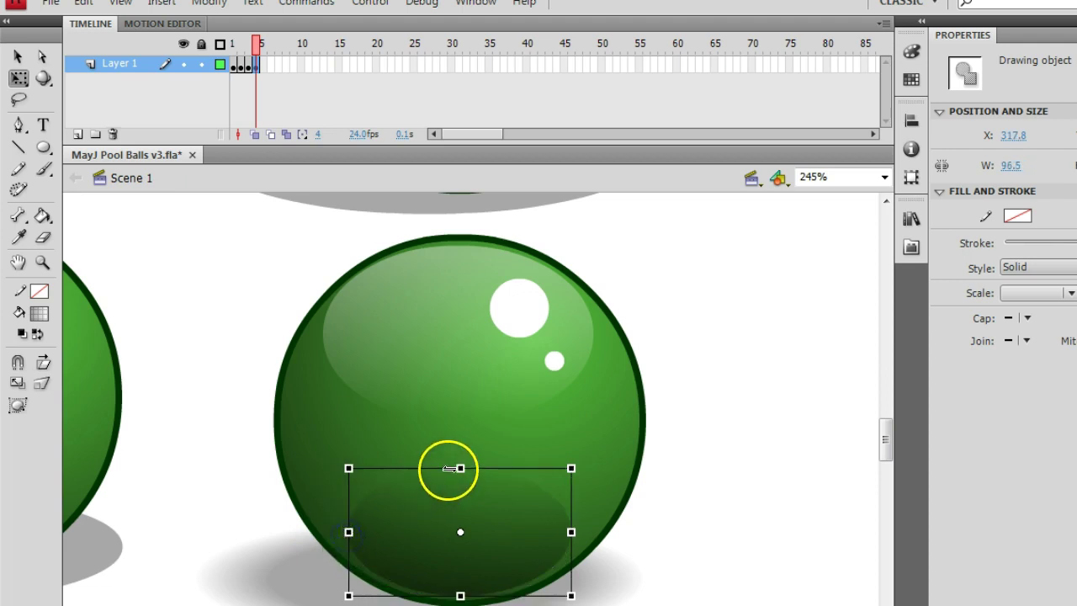
left_click_drag(460, 469, 459, 493)
left_click(713, 552)
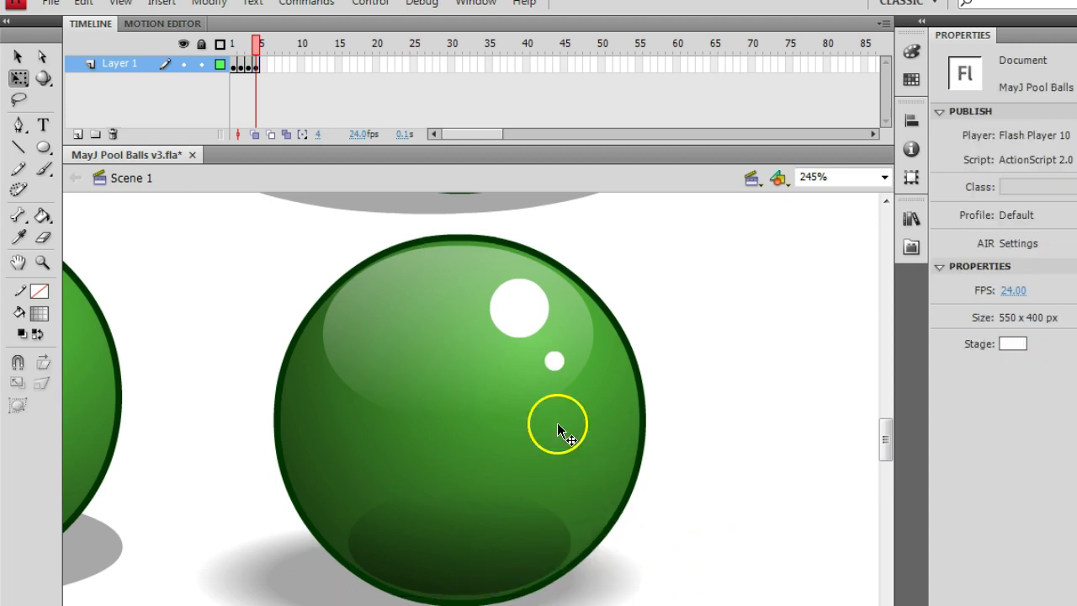
- Zoom to 100%, then fit the whole stage so all four balls are visible
double_click(43, 263)
left_click_drag(603, 388, 697, 435)
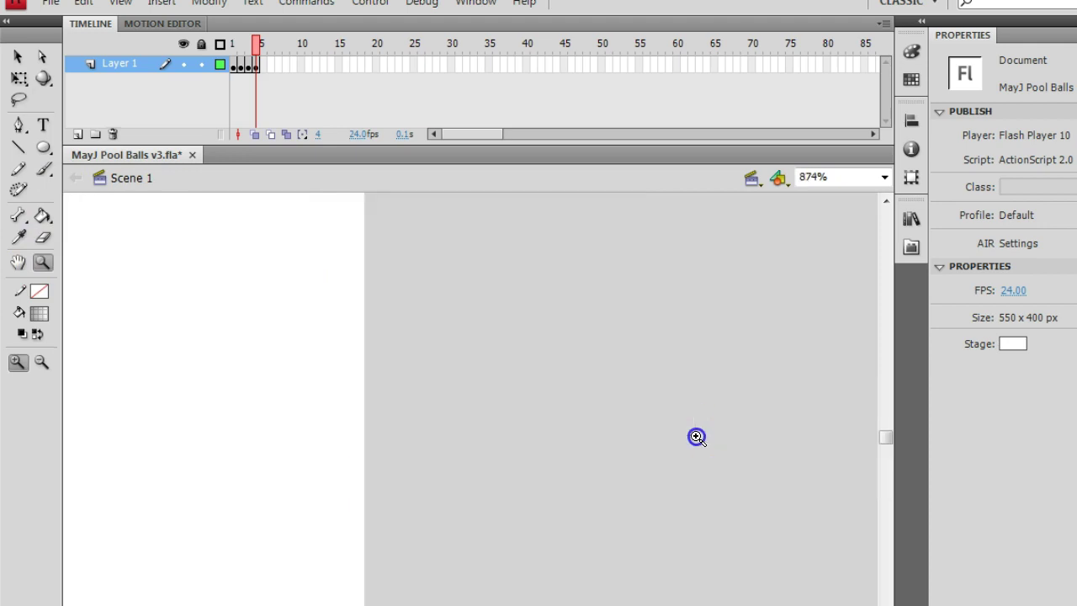
double_click(43, 263)
double_click(15, 264)
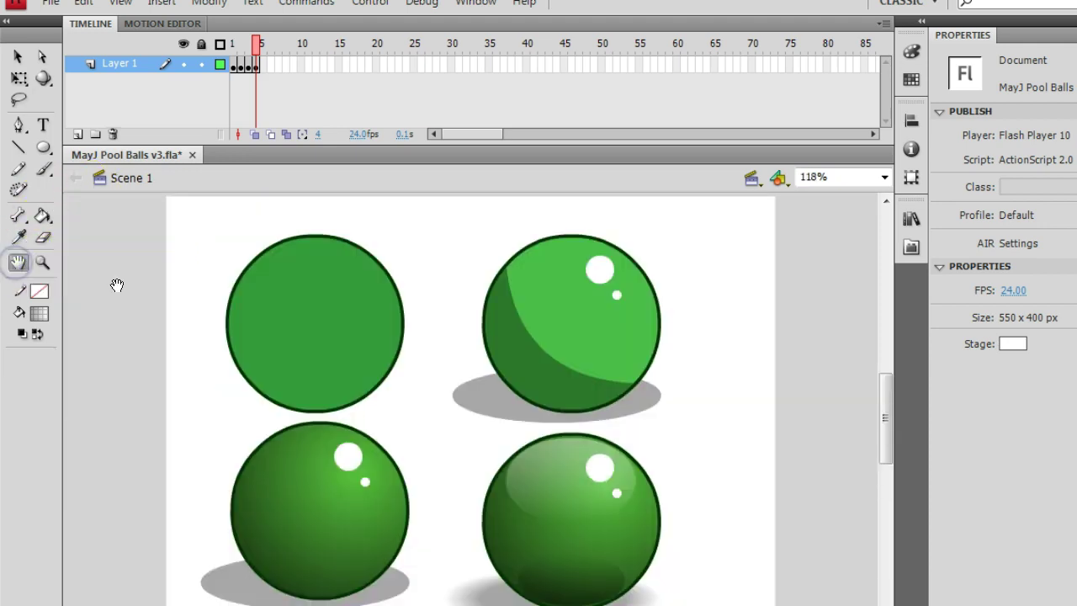